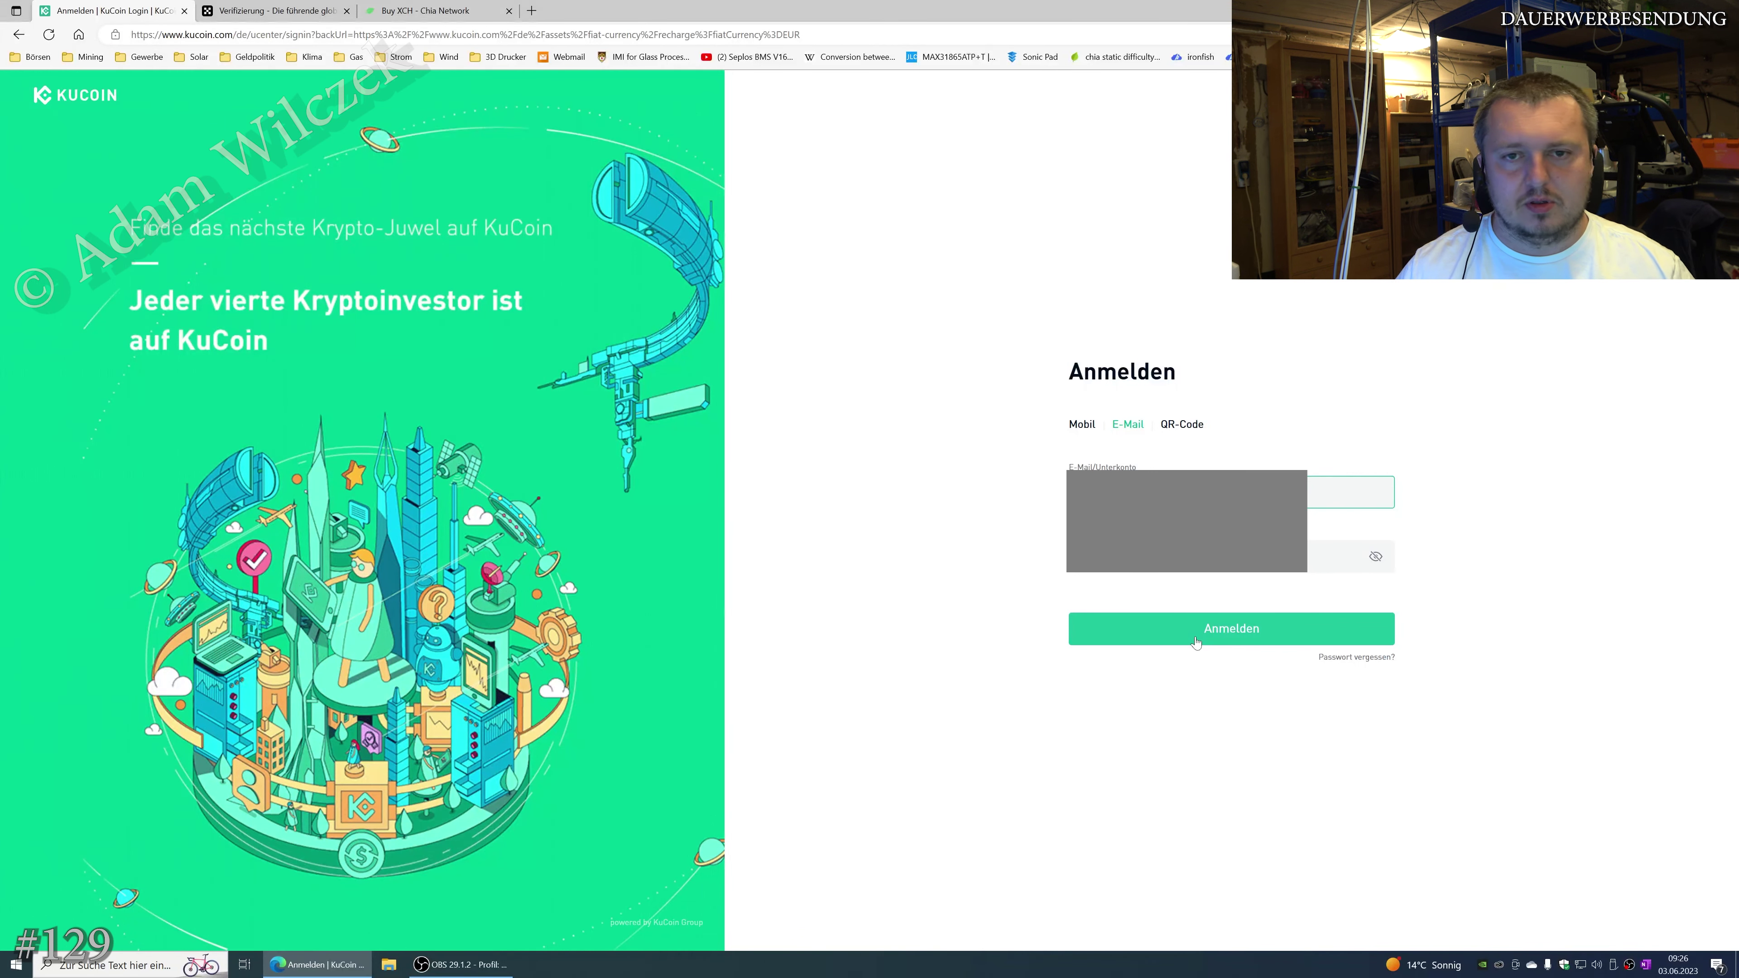
Sign in to KuCoin with the e-mail login and solve the captcha by selecting the icons in the requested order
left_click(1195, 640)
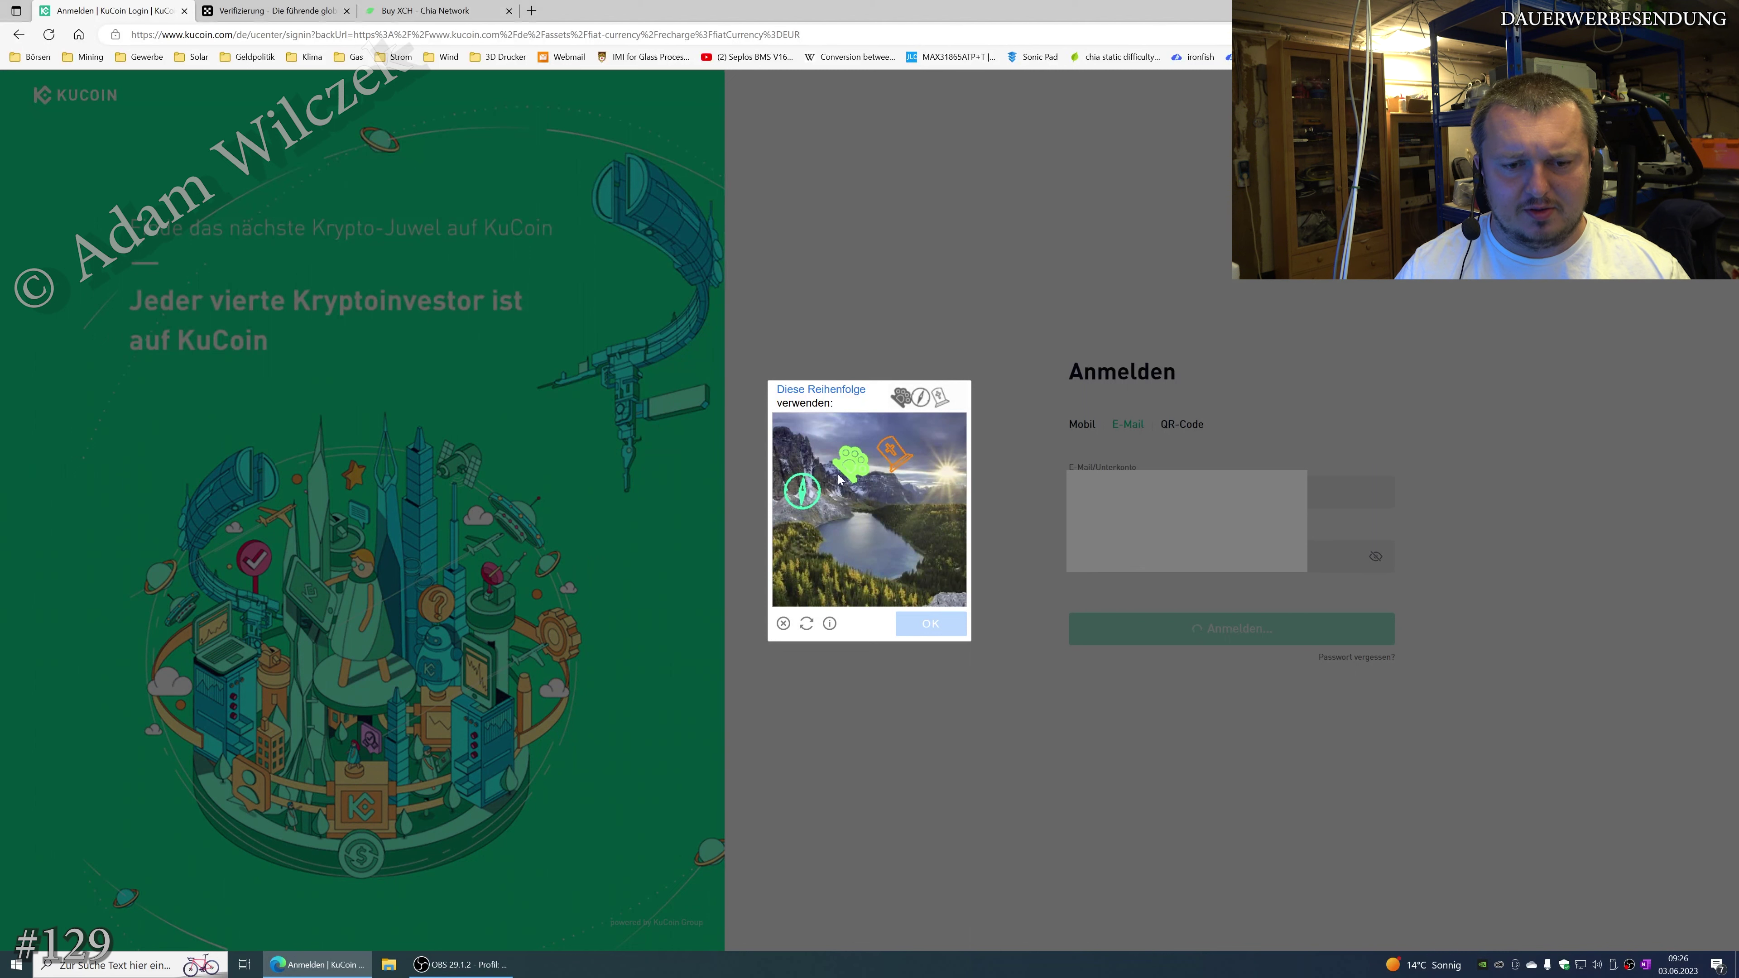
left_click(864, 458)
left_click(796, 494)
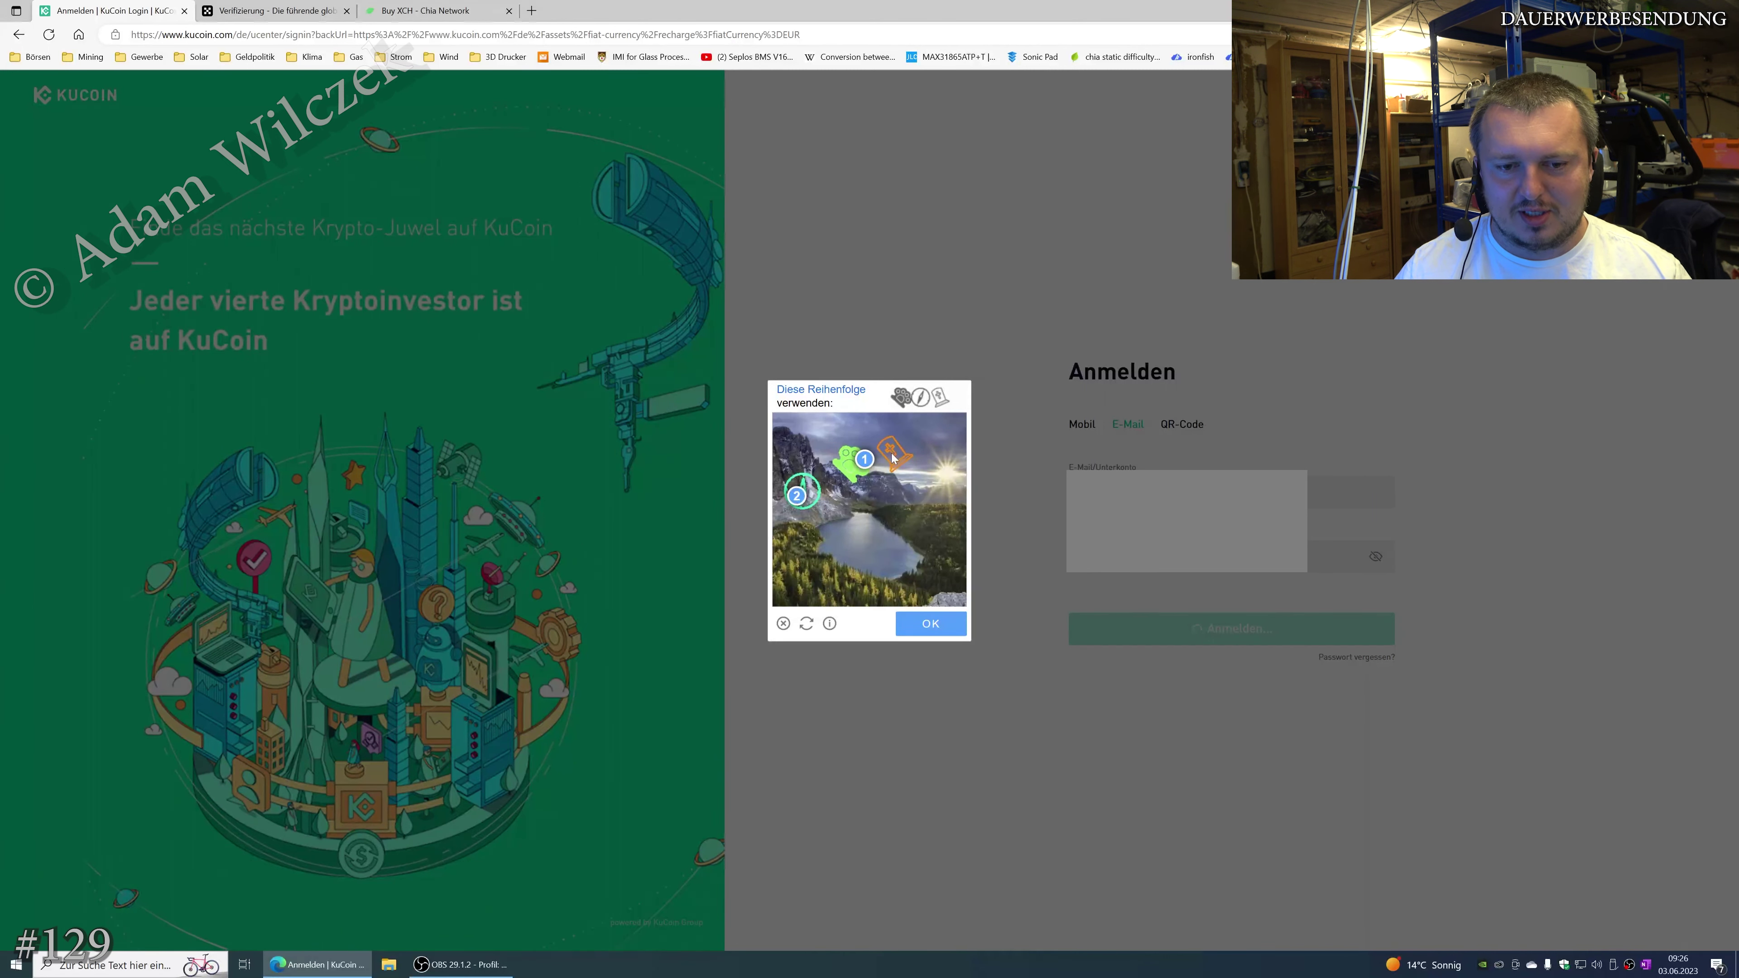
left_click(891, 454)
left_click(930, 623)
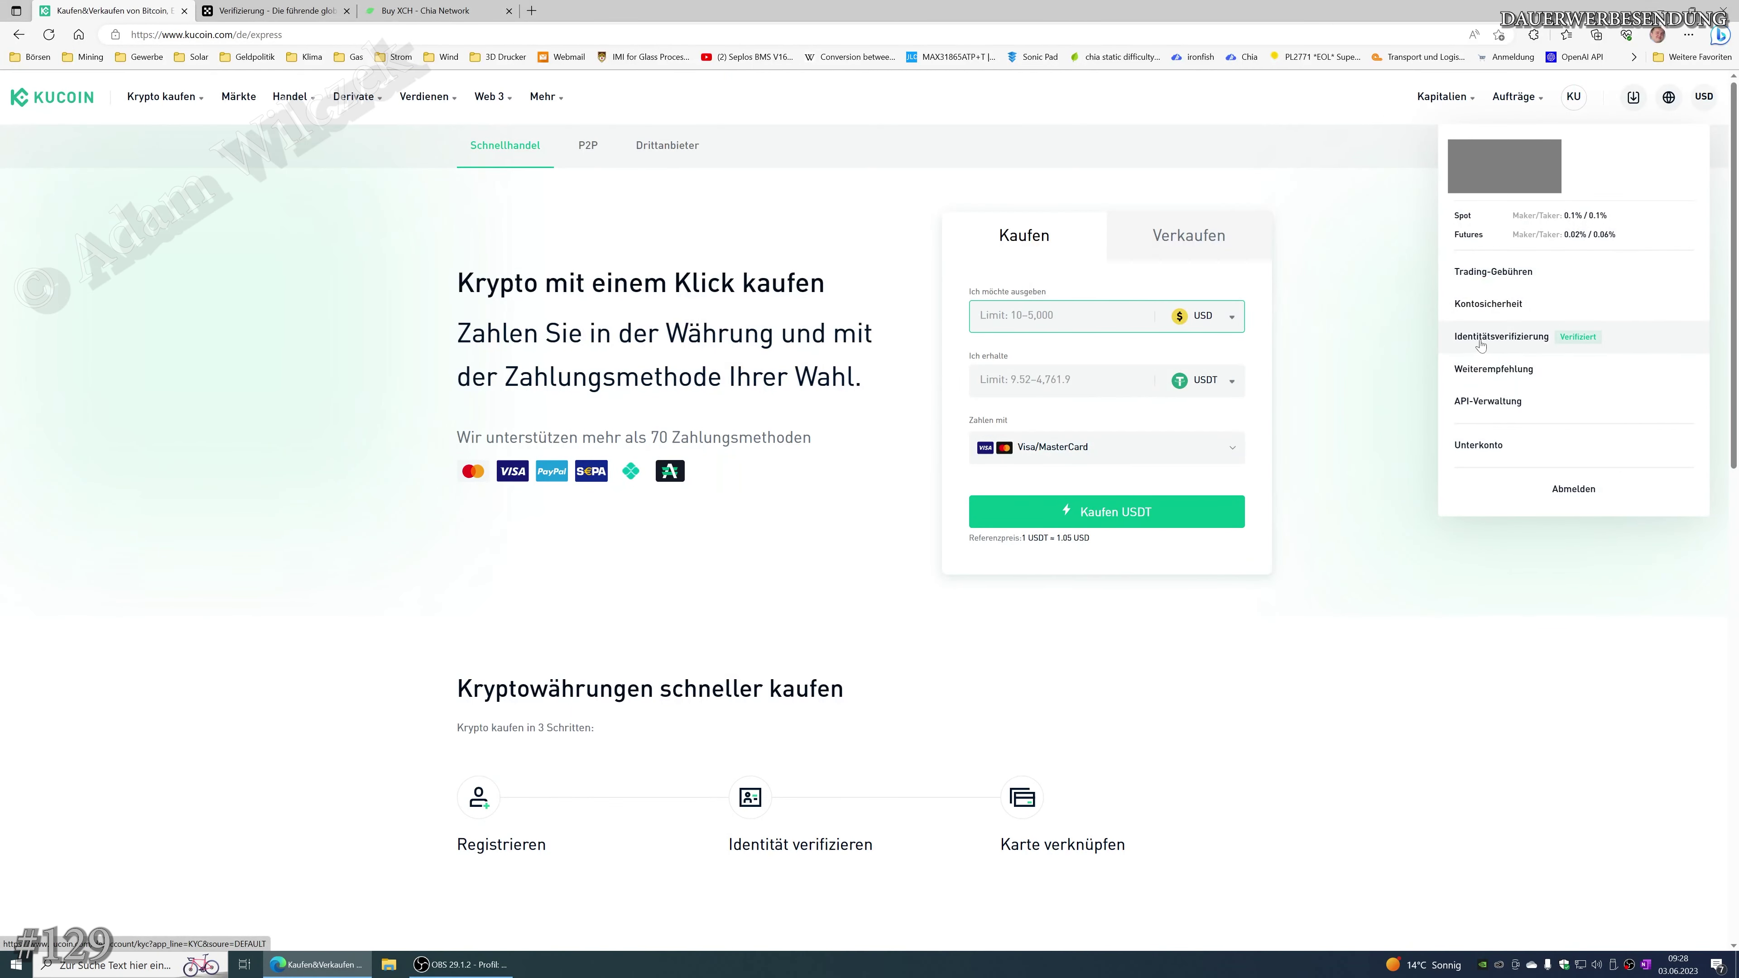
View the account's identity verification levels, and open the EUR withdrawal page by searching the main account for "eur"
left_click(1534, 341)
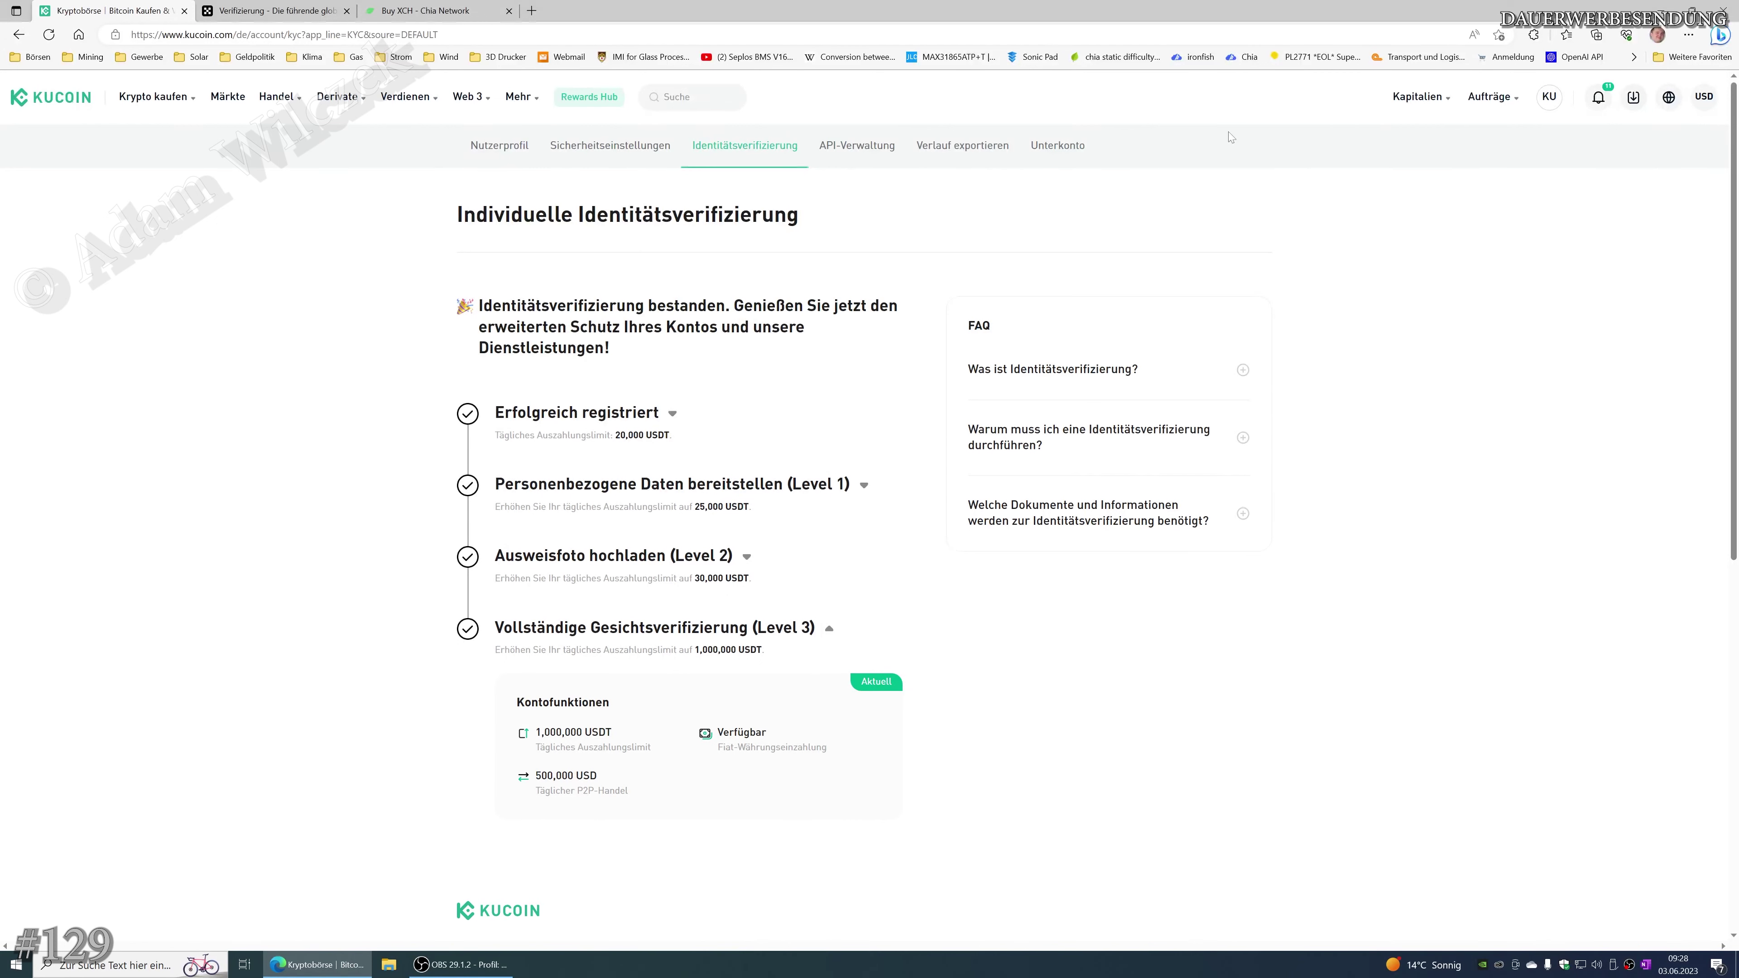
mouse_move(1417, 97)
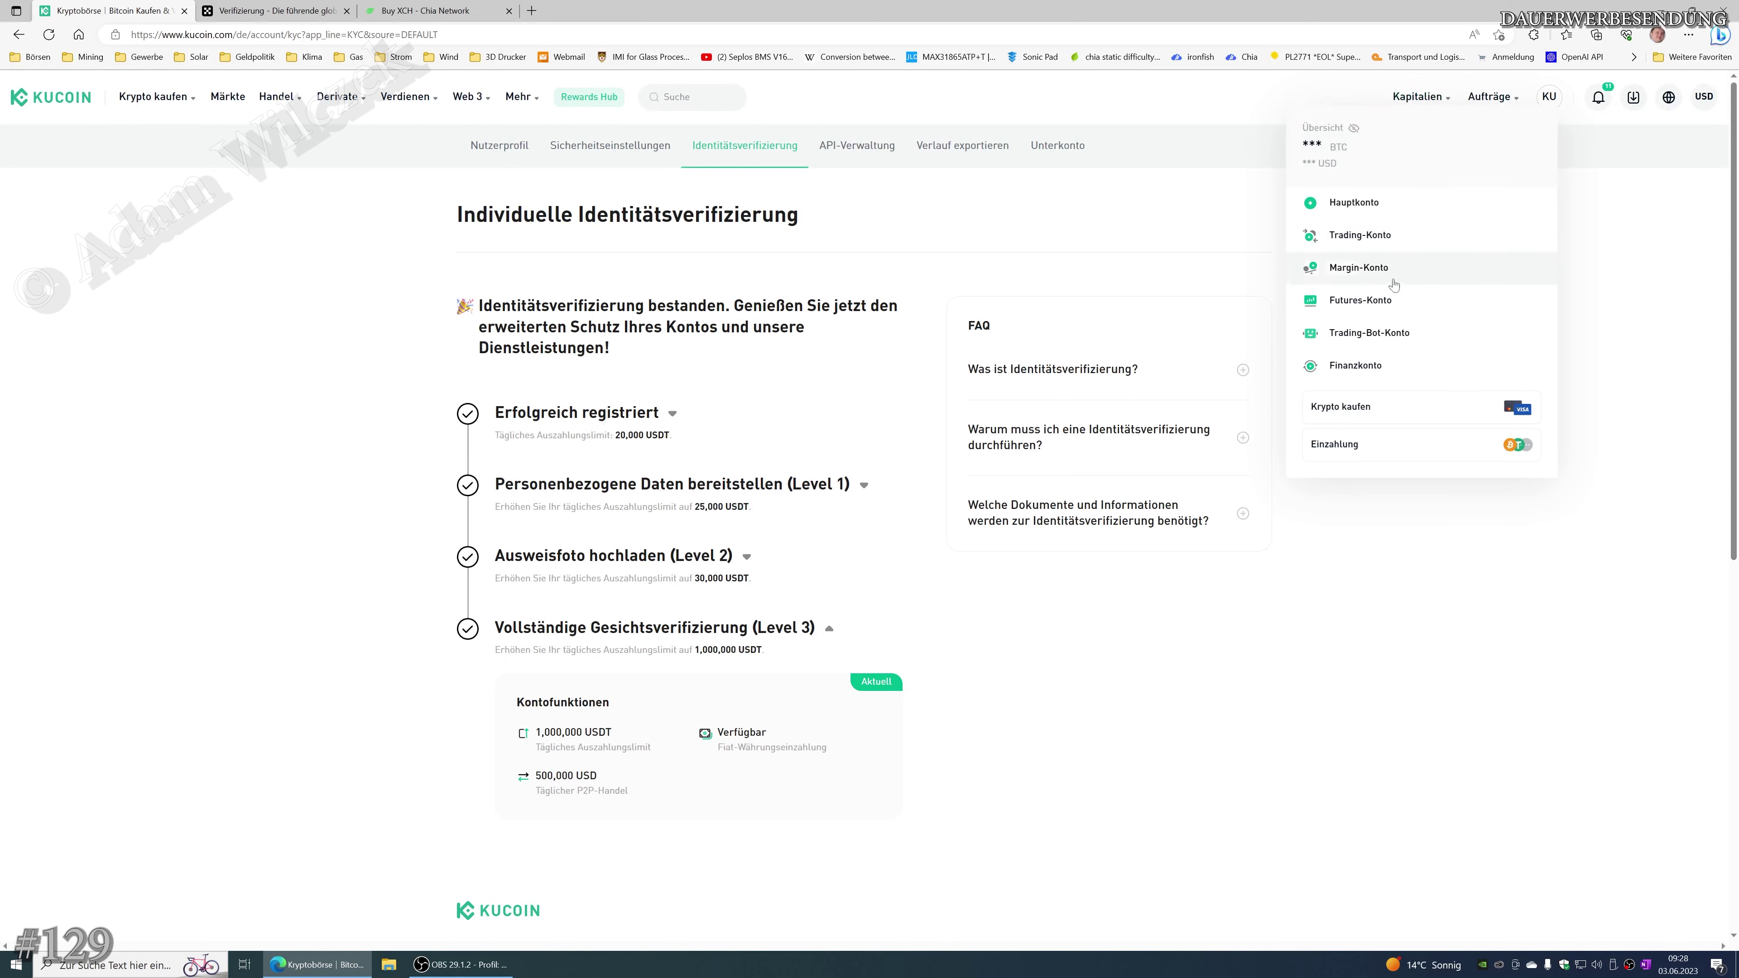
left_click(1362, 201)
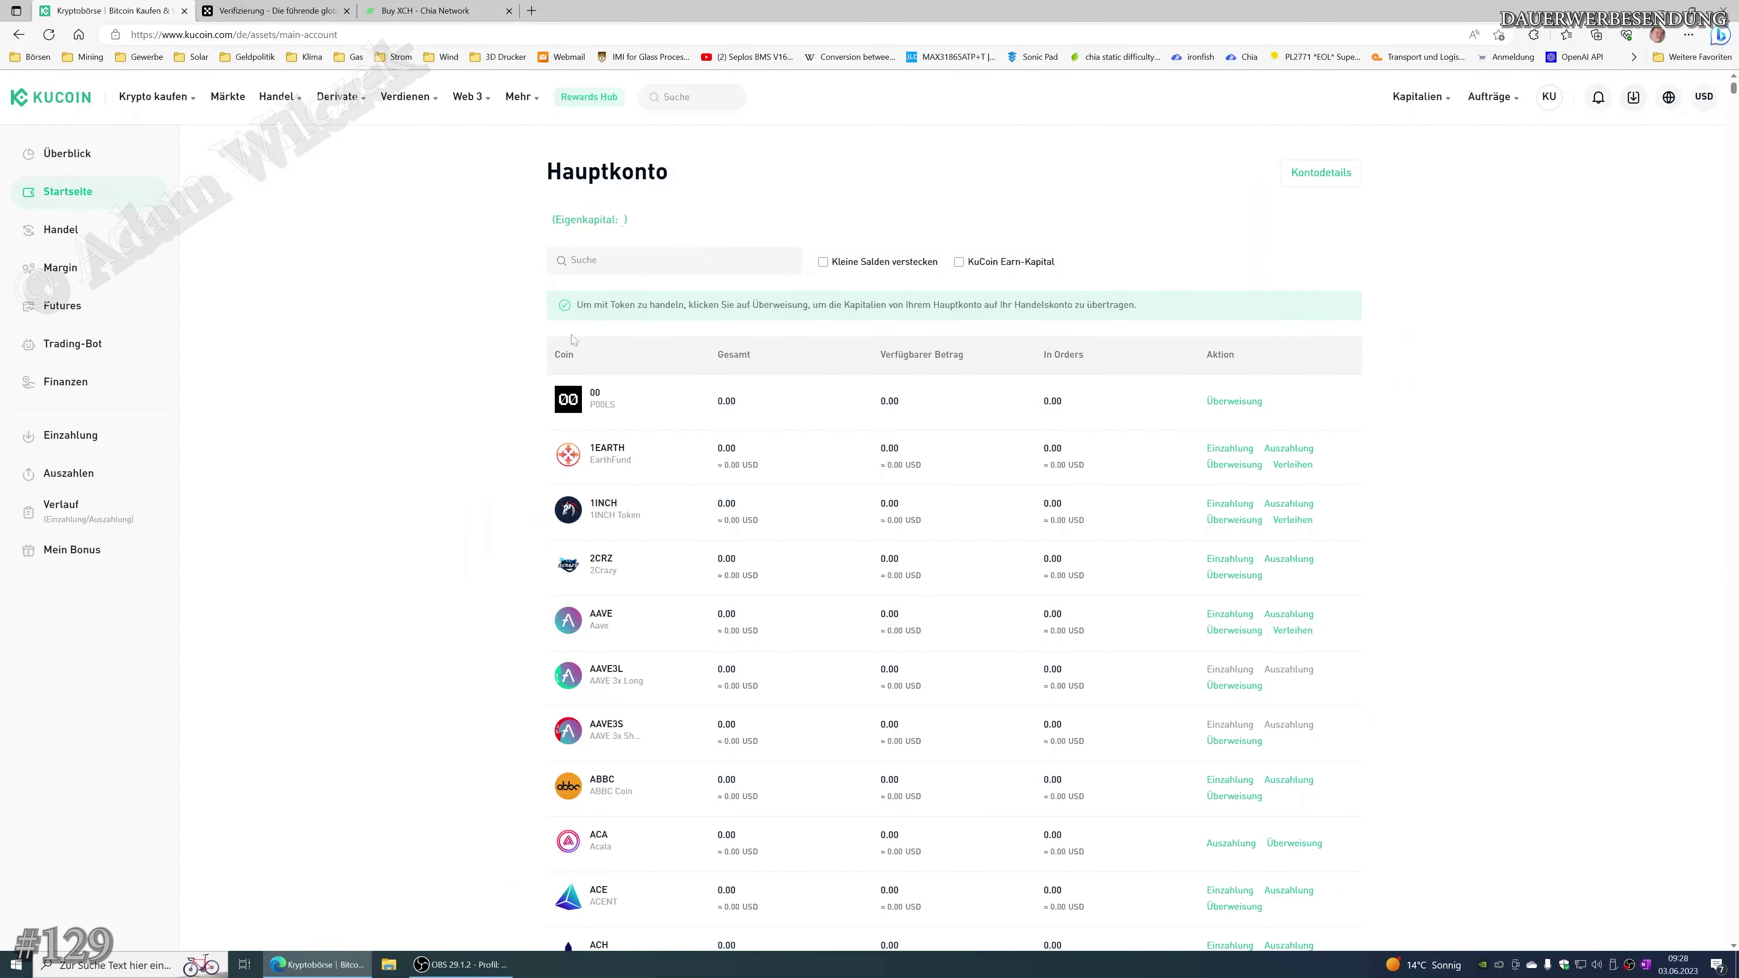
left_click(571, 260)
type("eur")
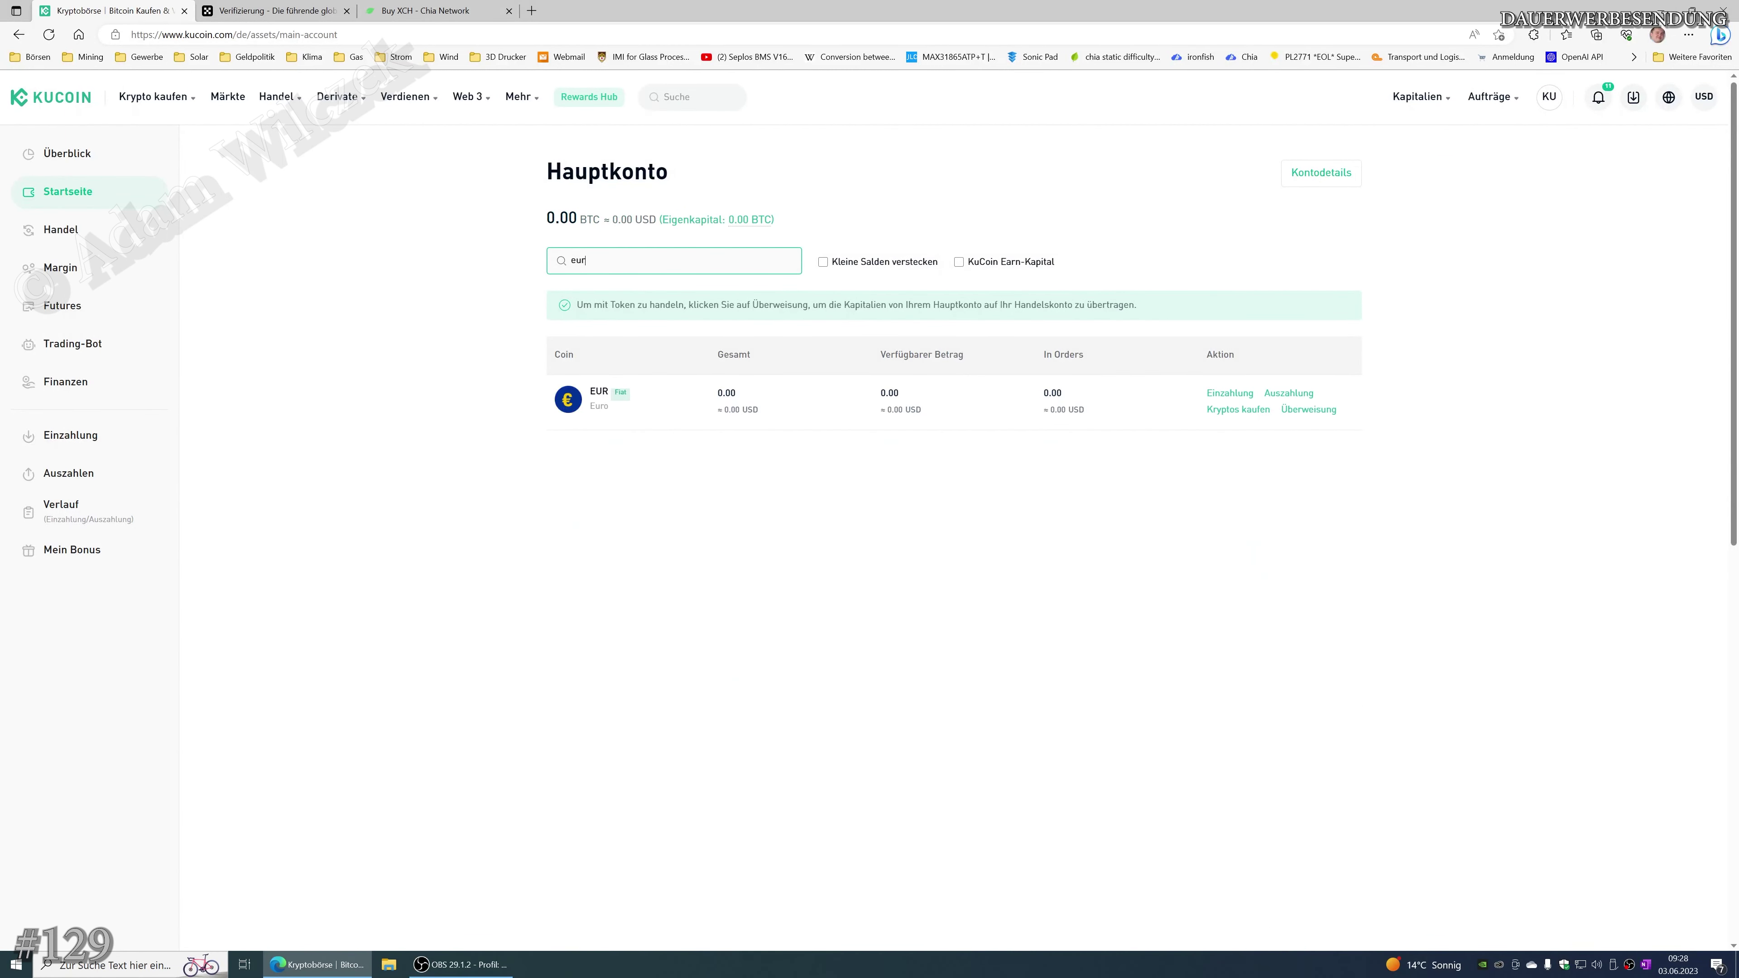
left_click(1293, 394)
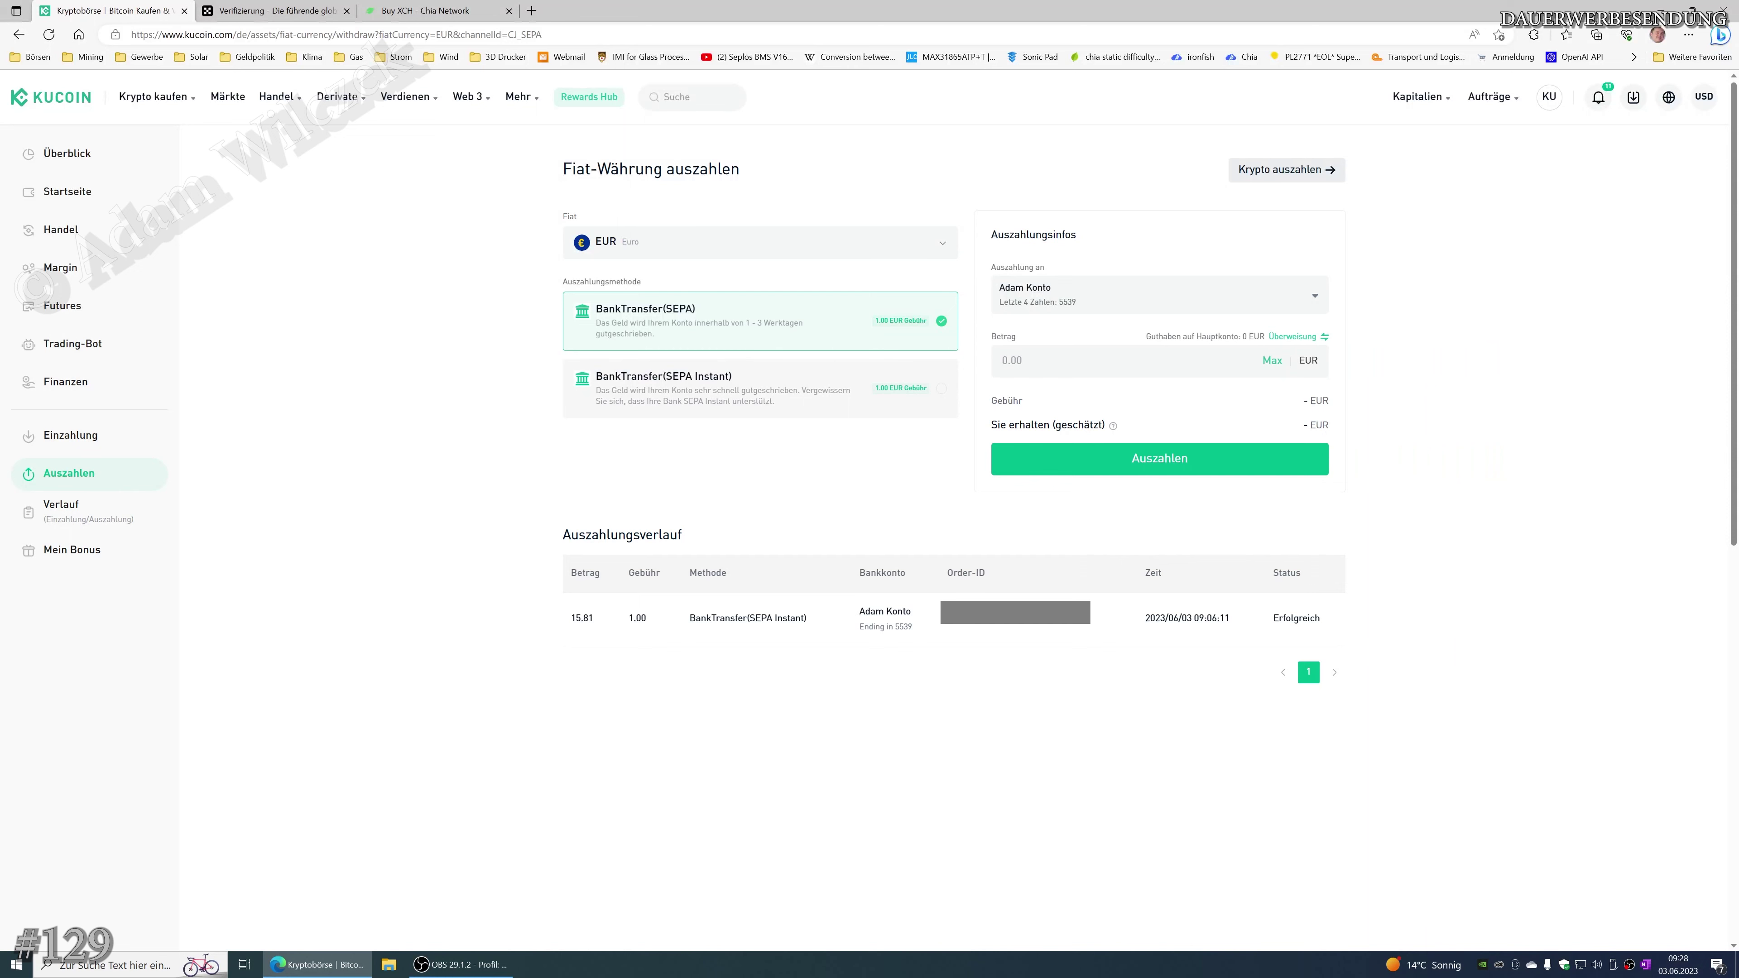
Check the current system date and time, and open the Kreissparkasse Heidenheim online banking transactions in a new tab
left_click(1677, 964)
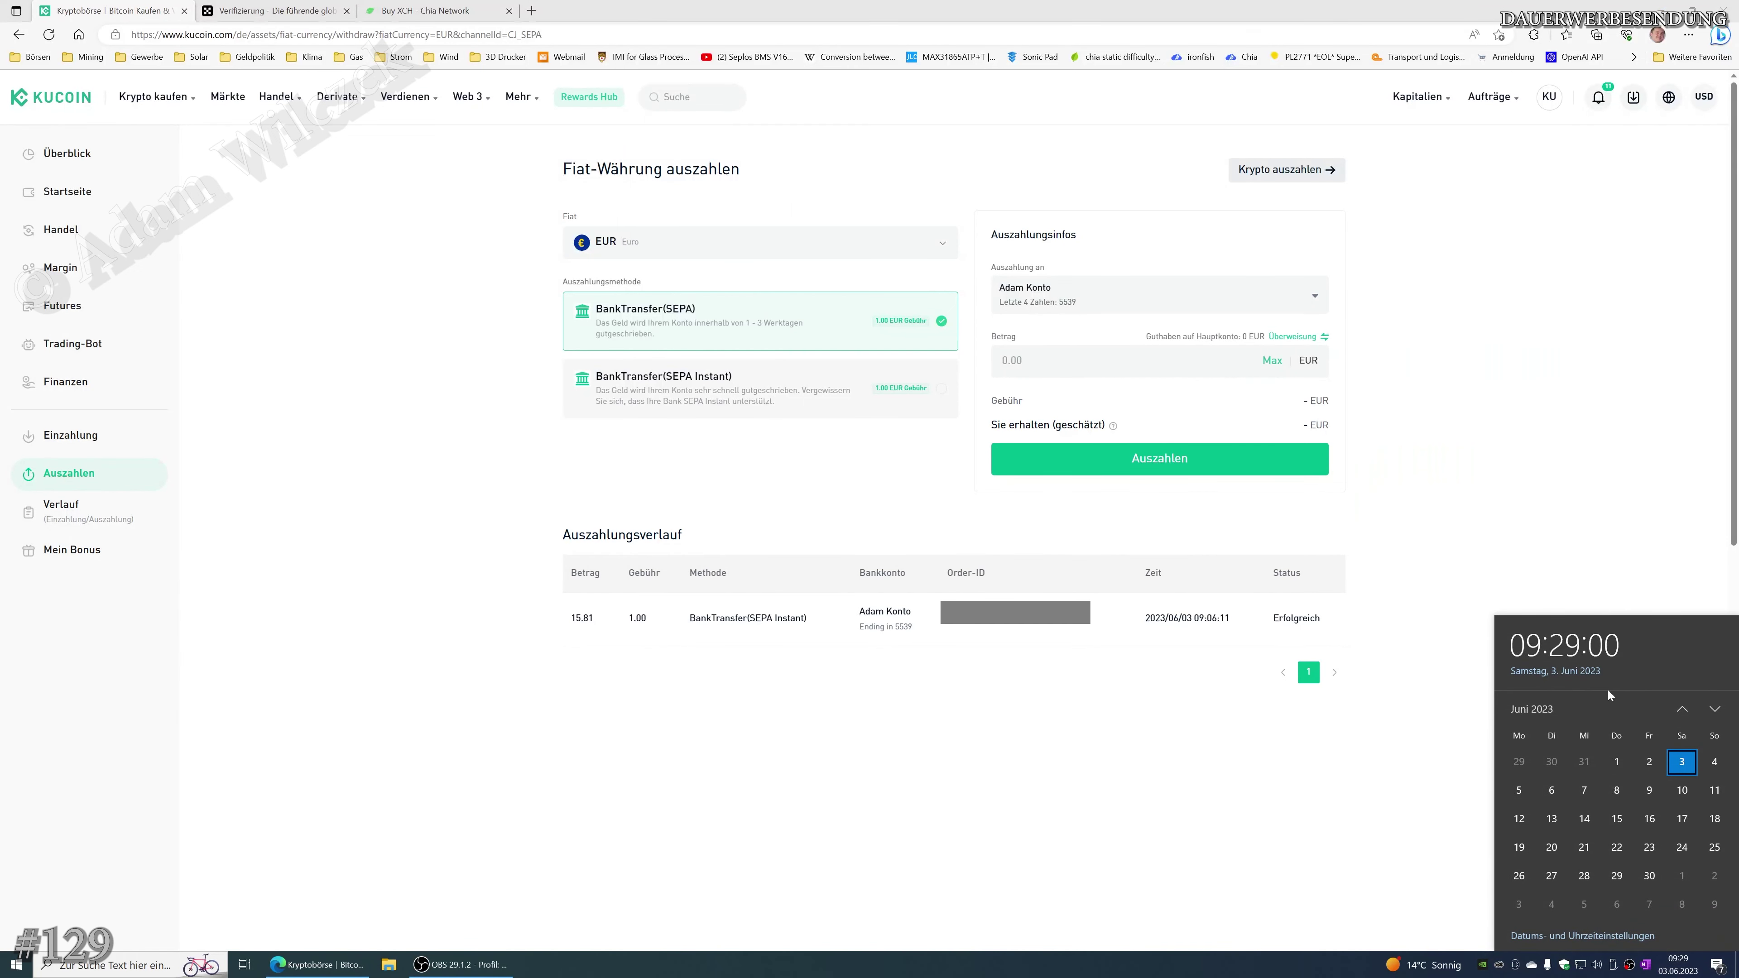
left_click(1502, 383)
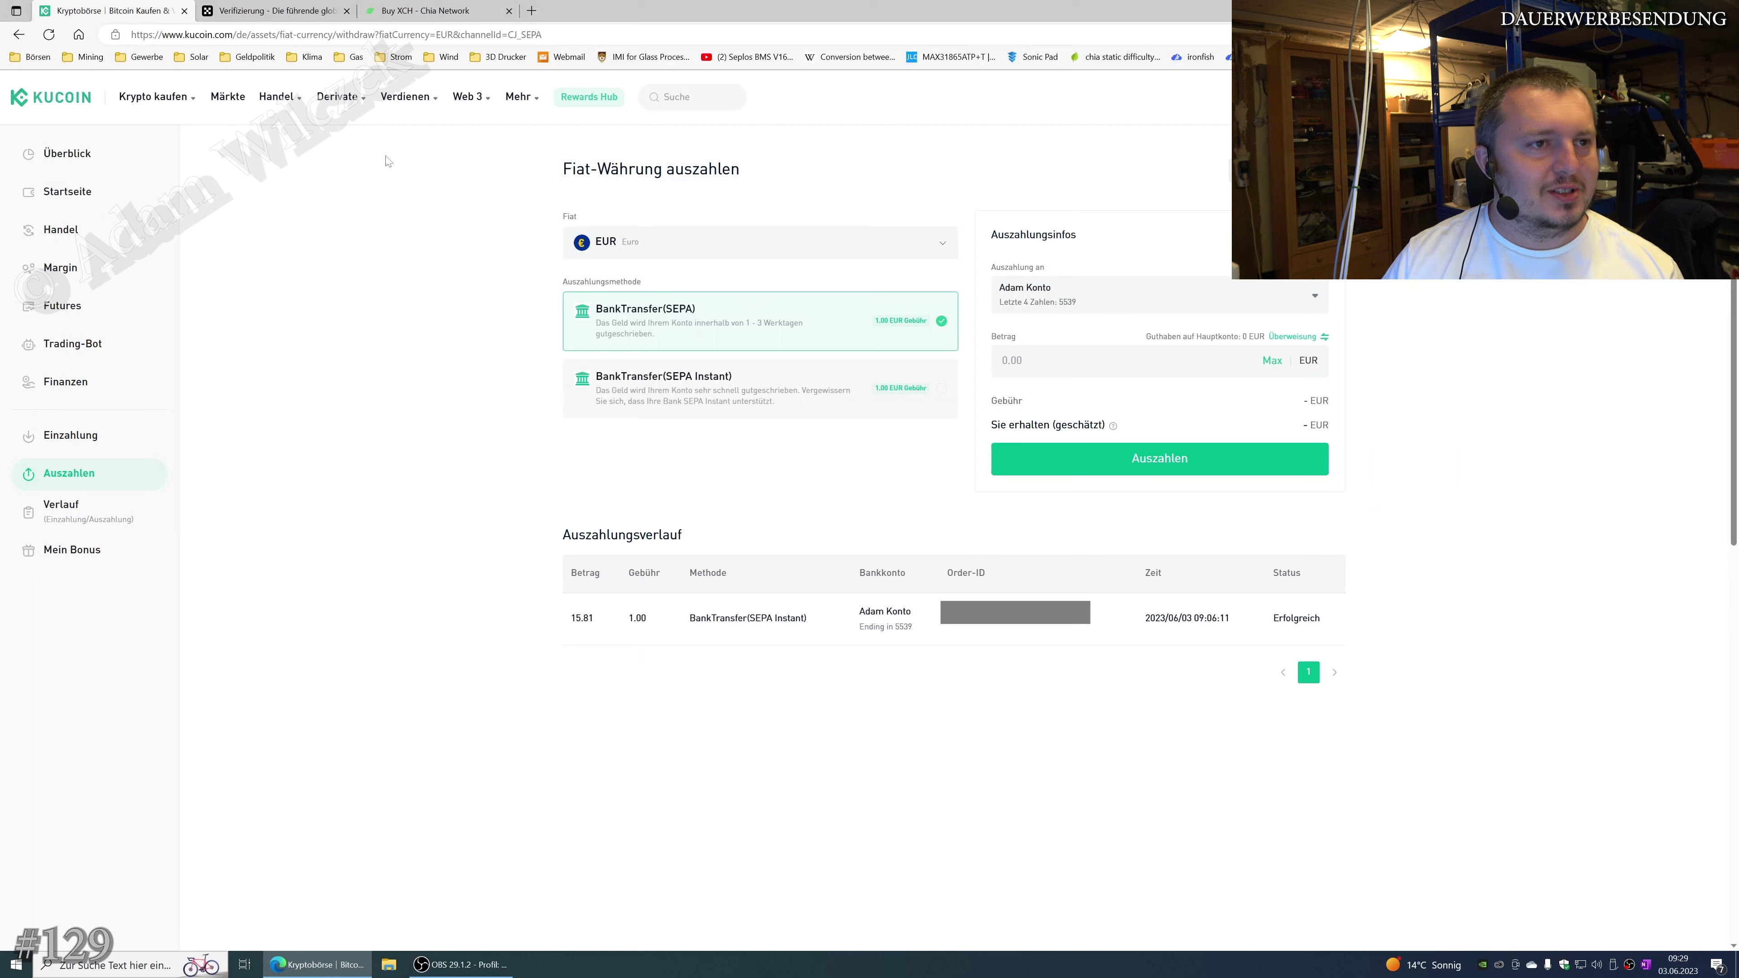
left_click(533, 11)
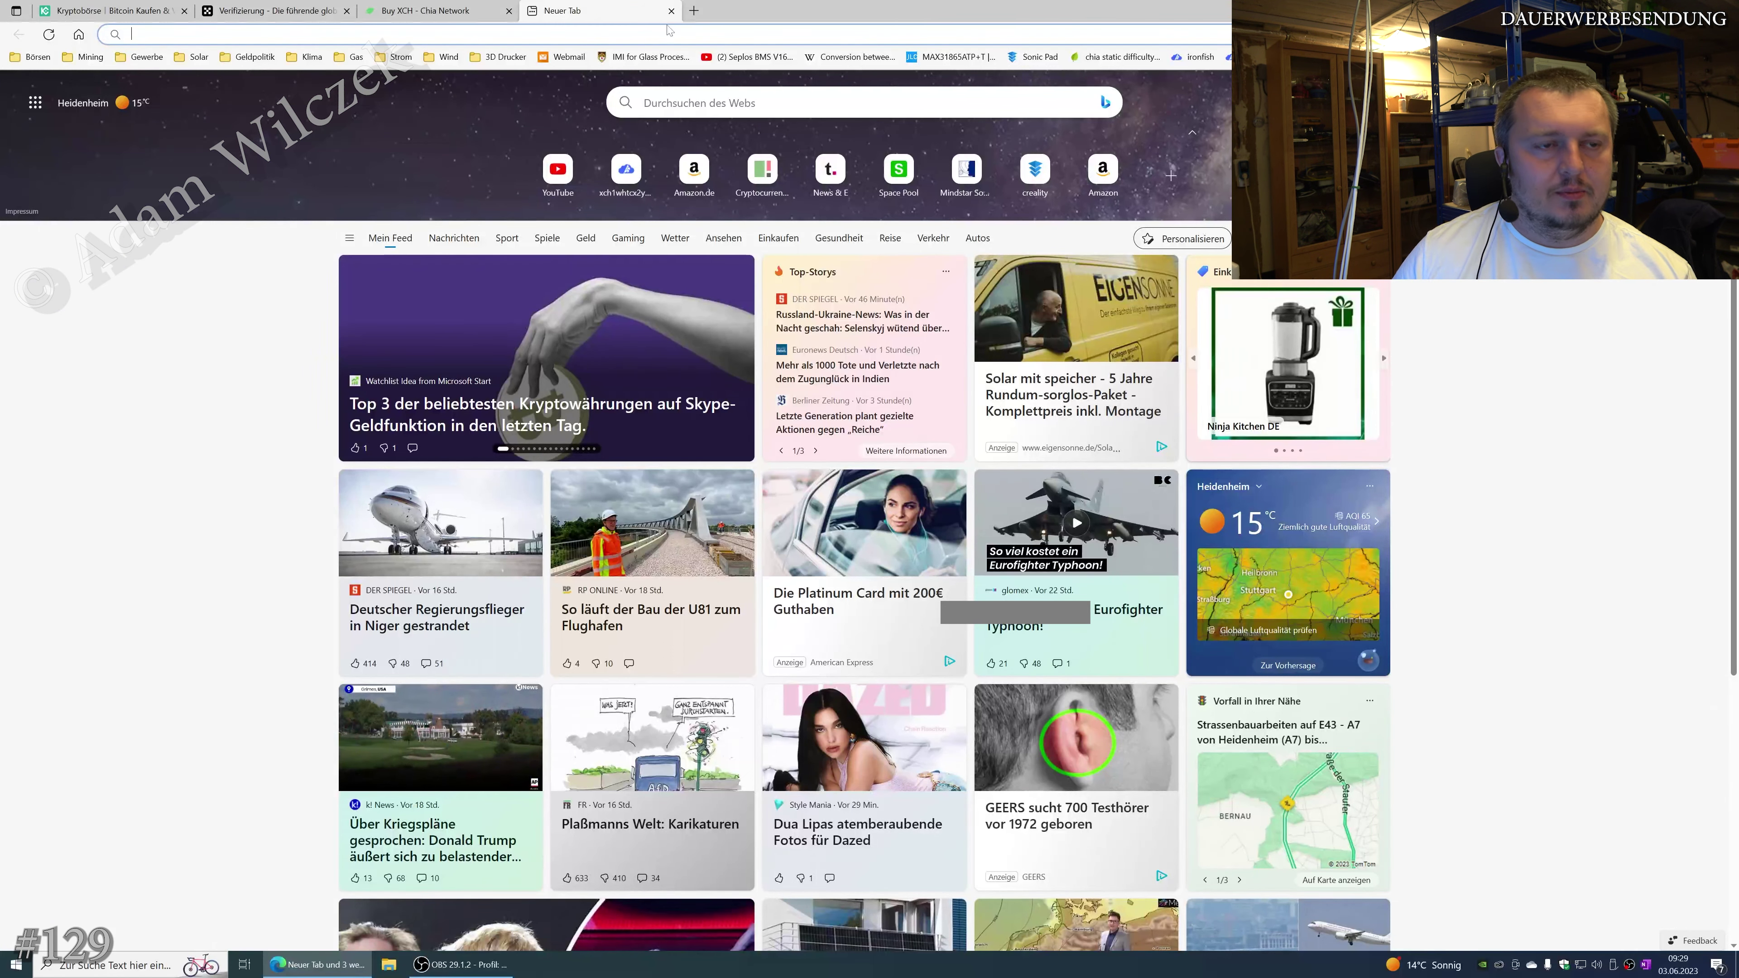
type("sp")
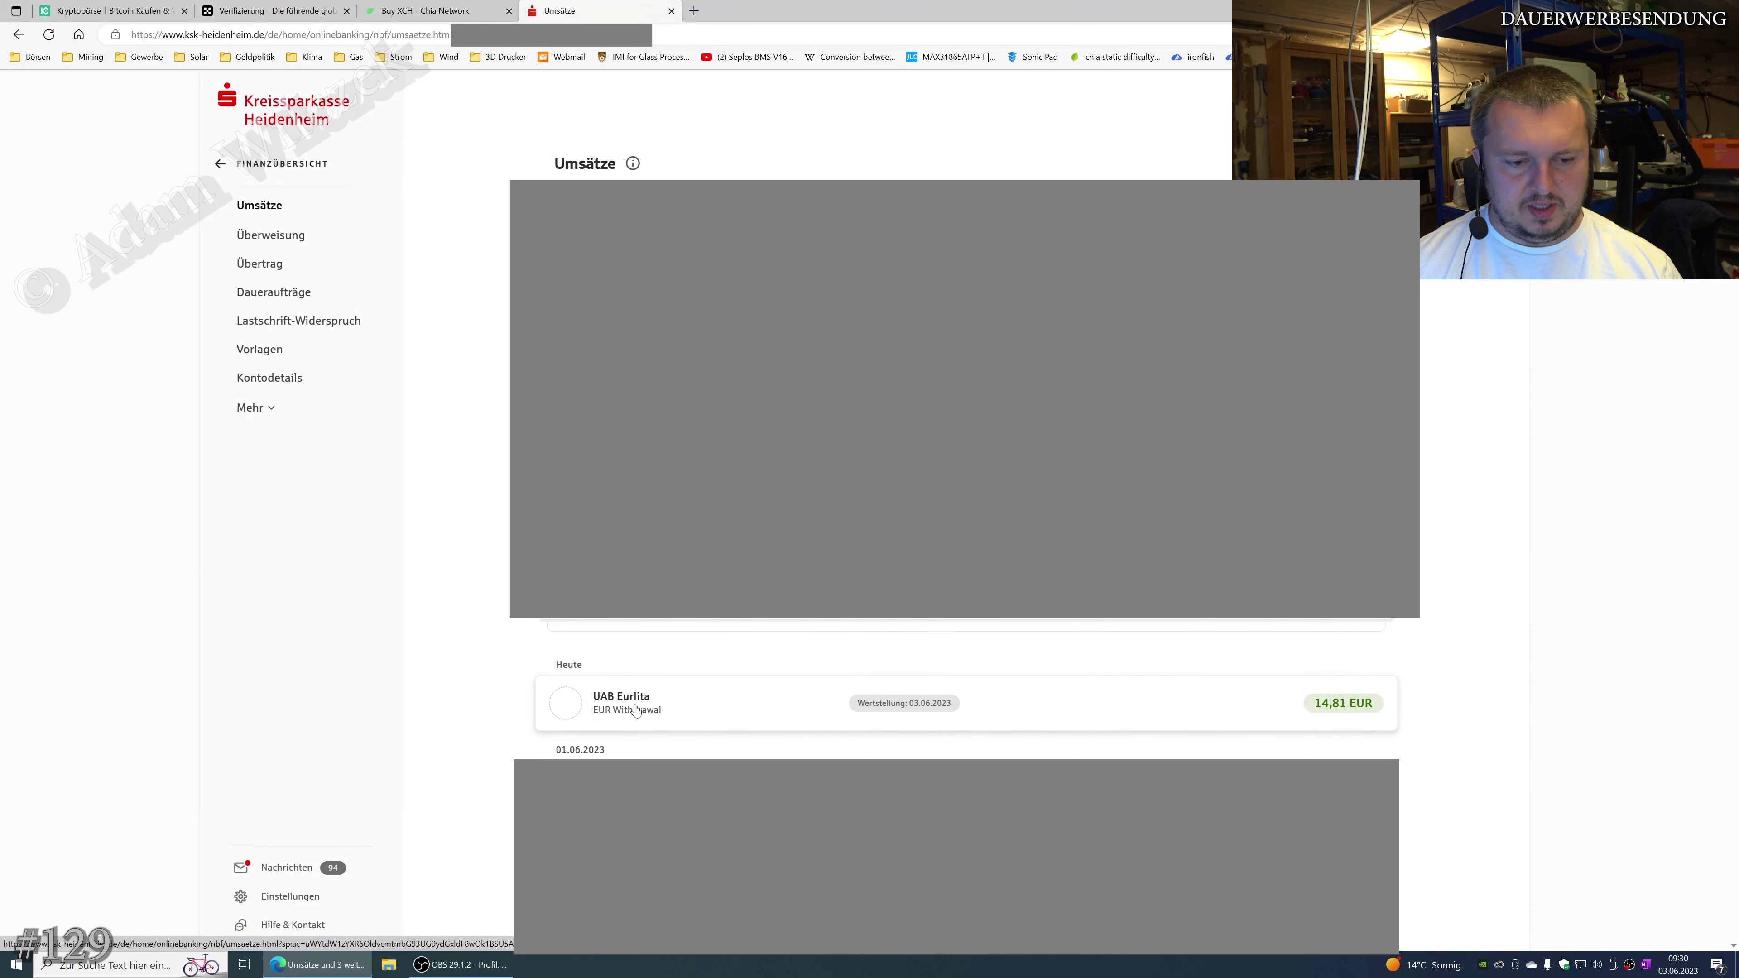
View the exchanges on Chia's Buy XCH page, and open KuCoin's XCH deposit page by searching the main account for "xch"
left_click(455, 8)
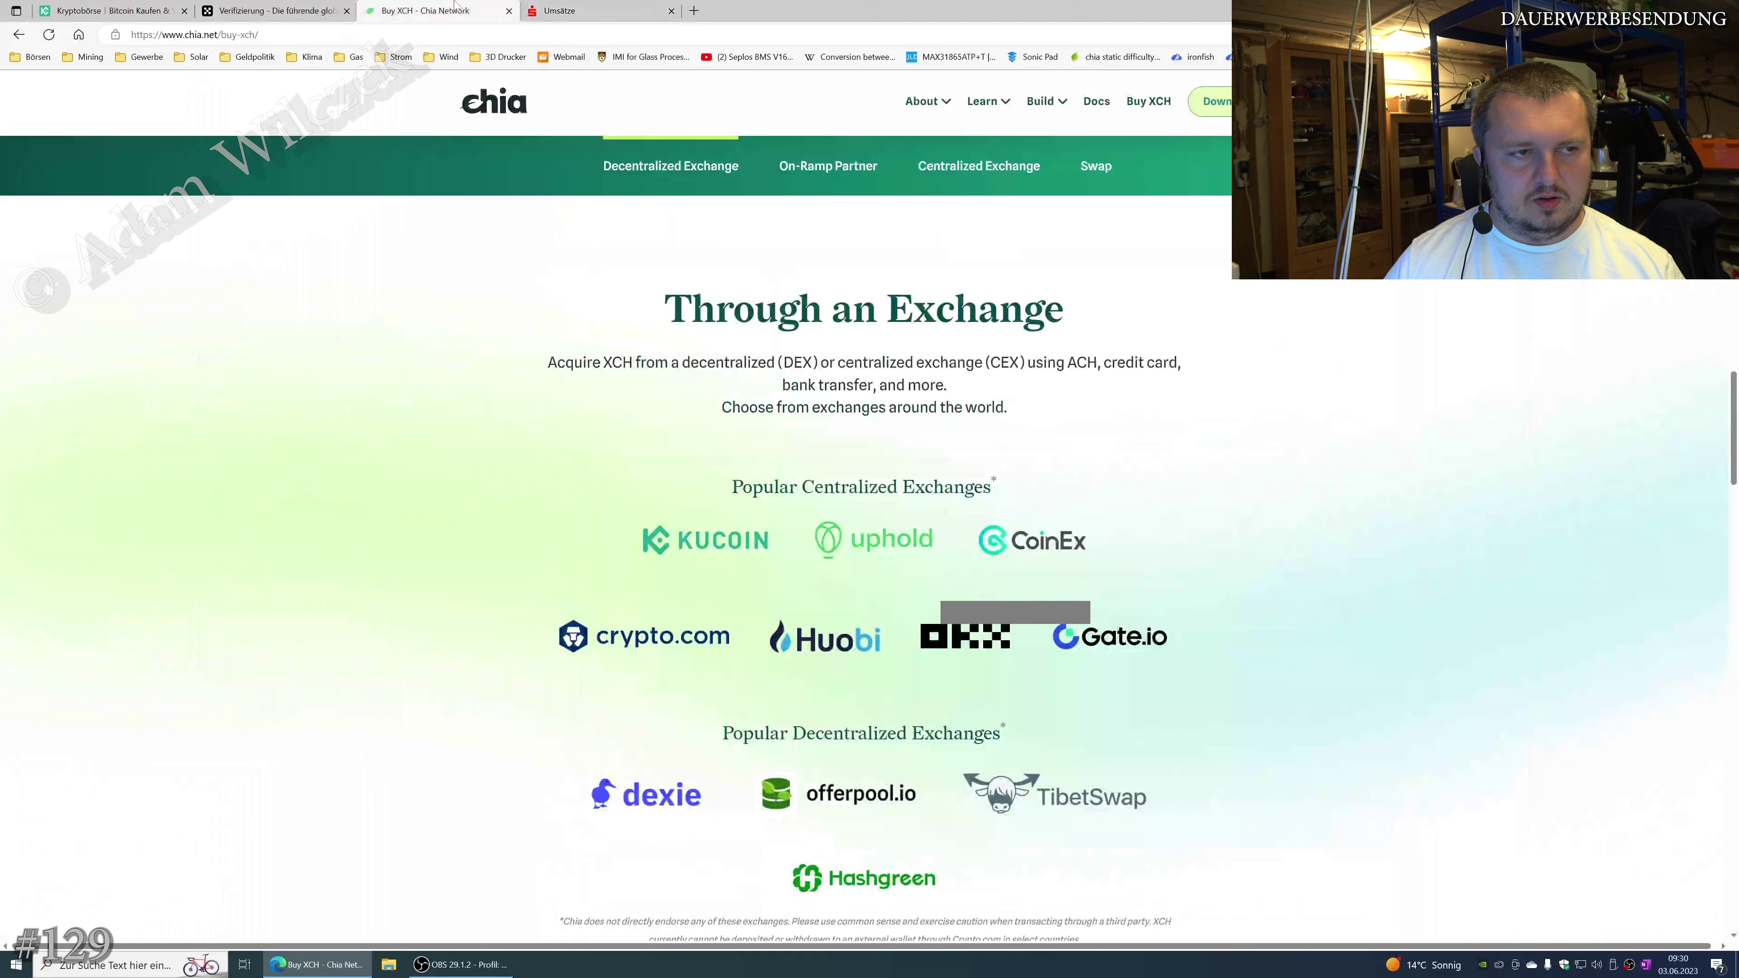
left_click(109, 10)
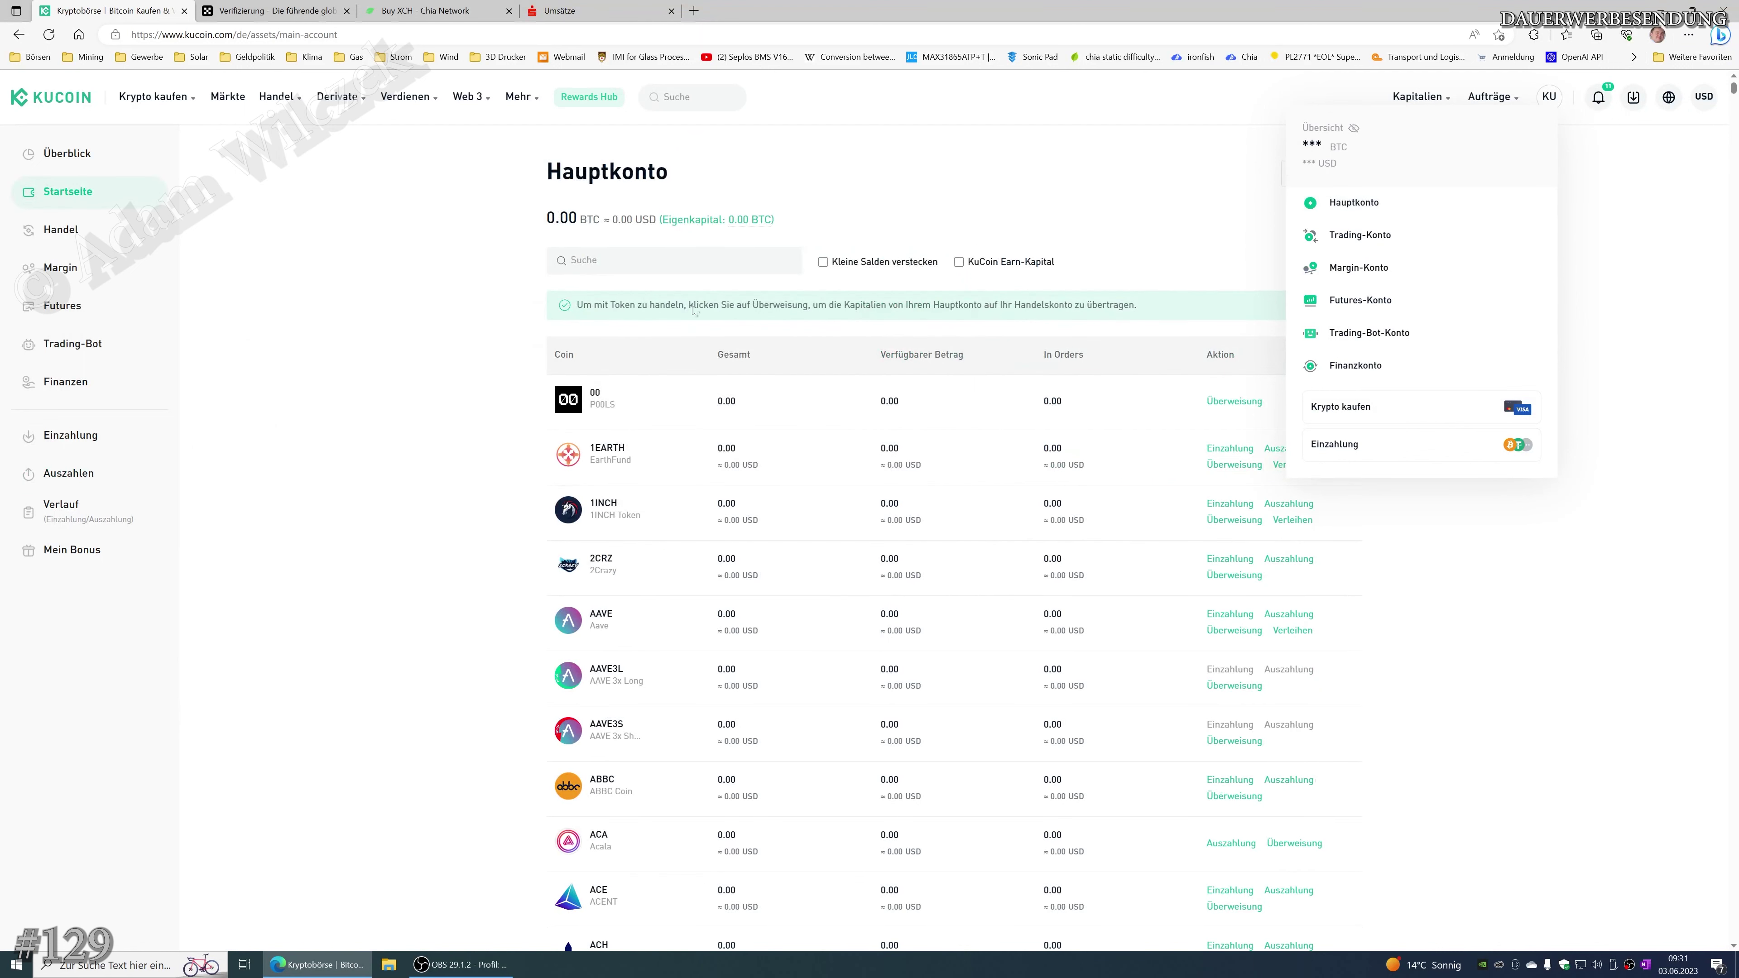
left_click(619, 261)
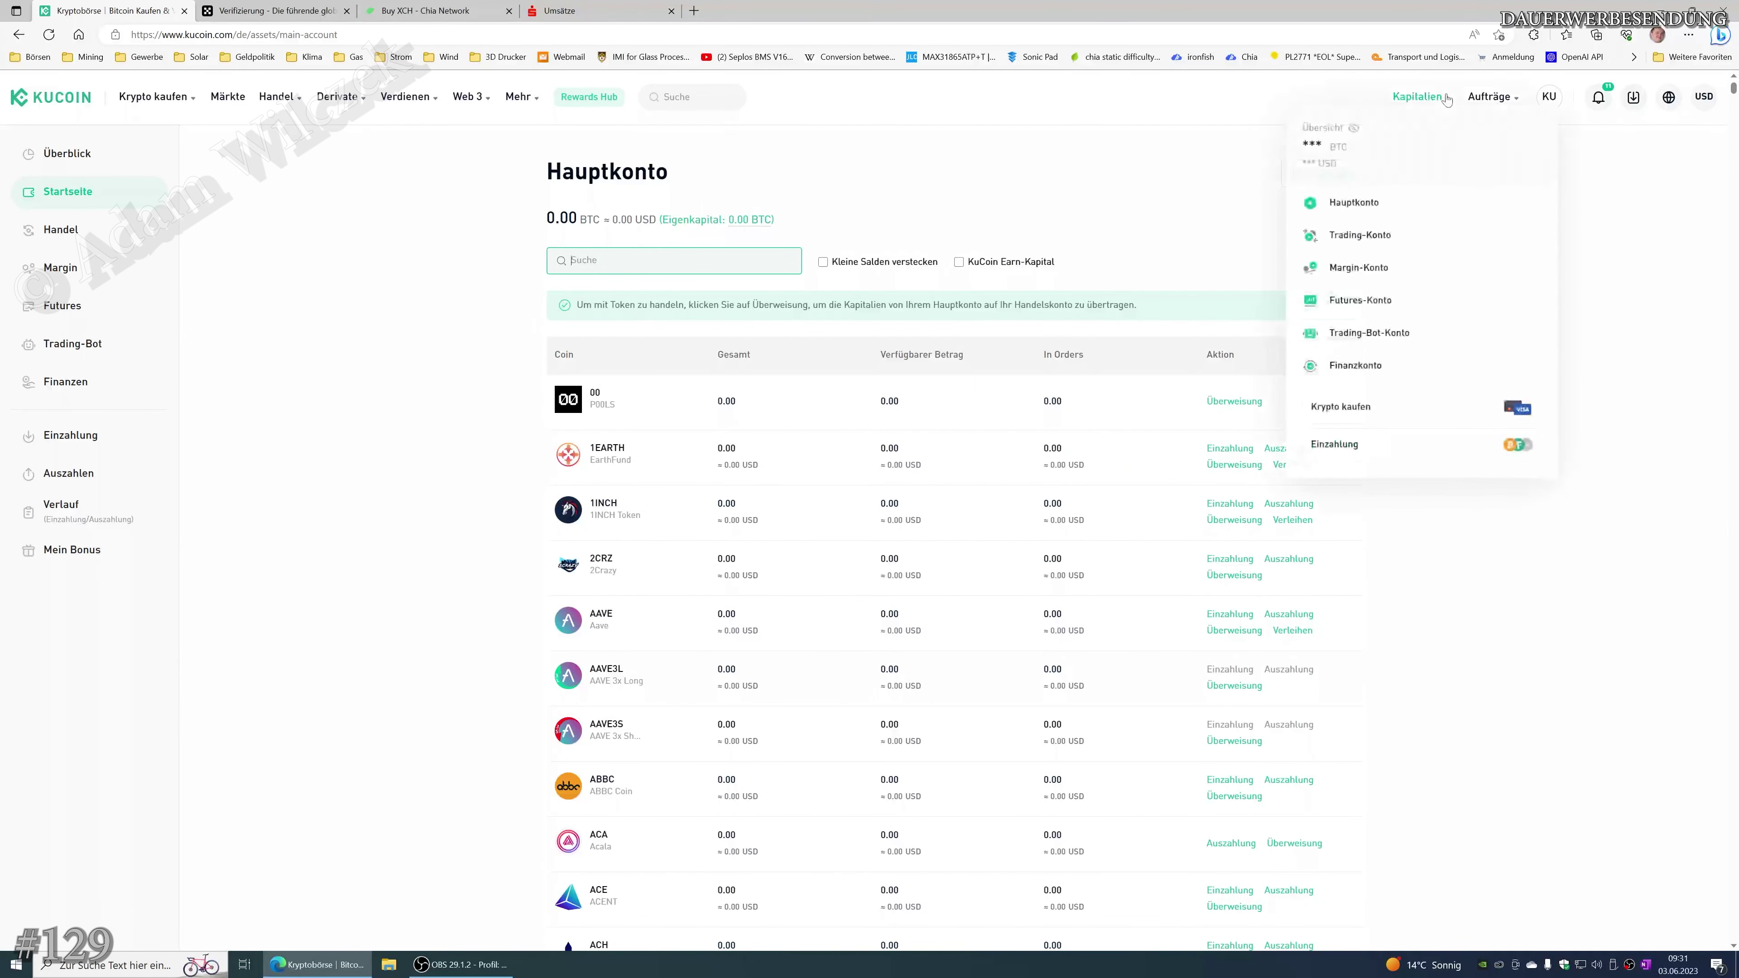
type("xch")
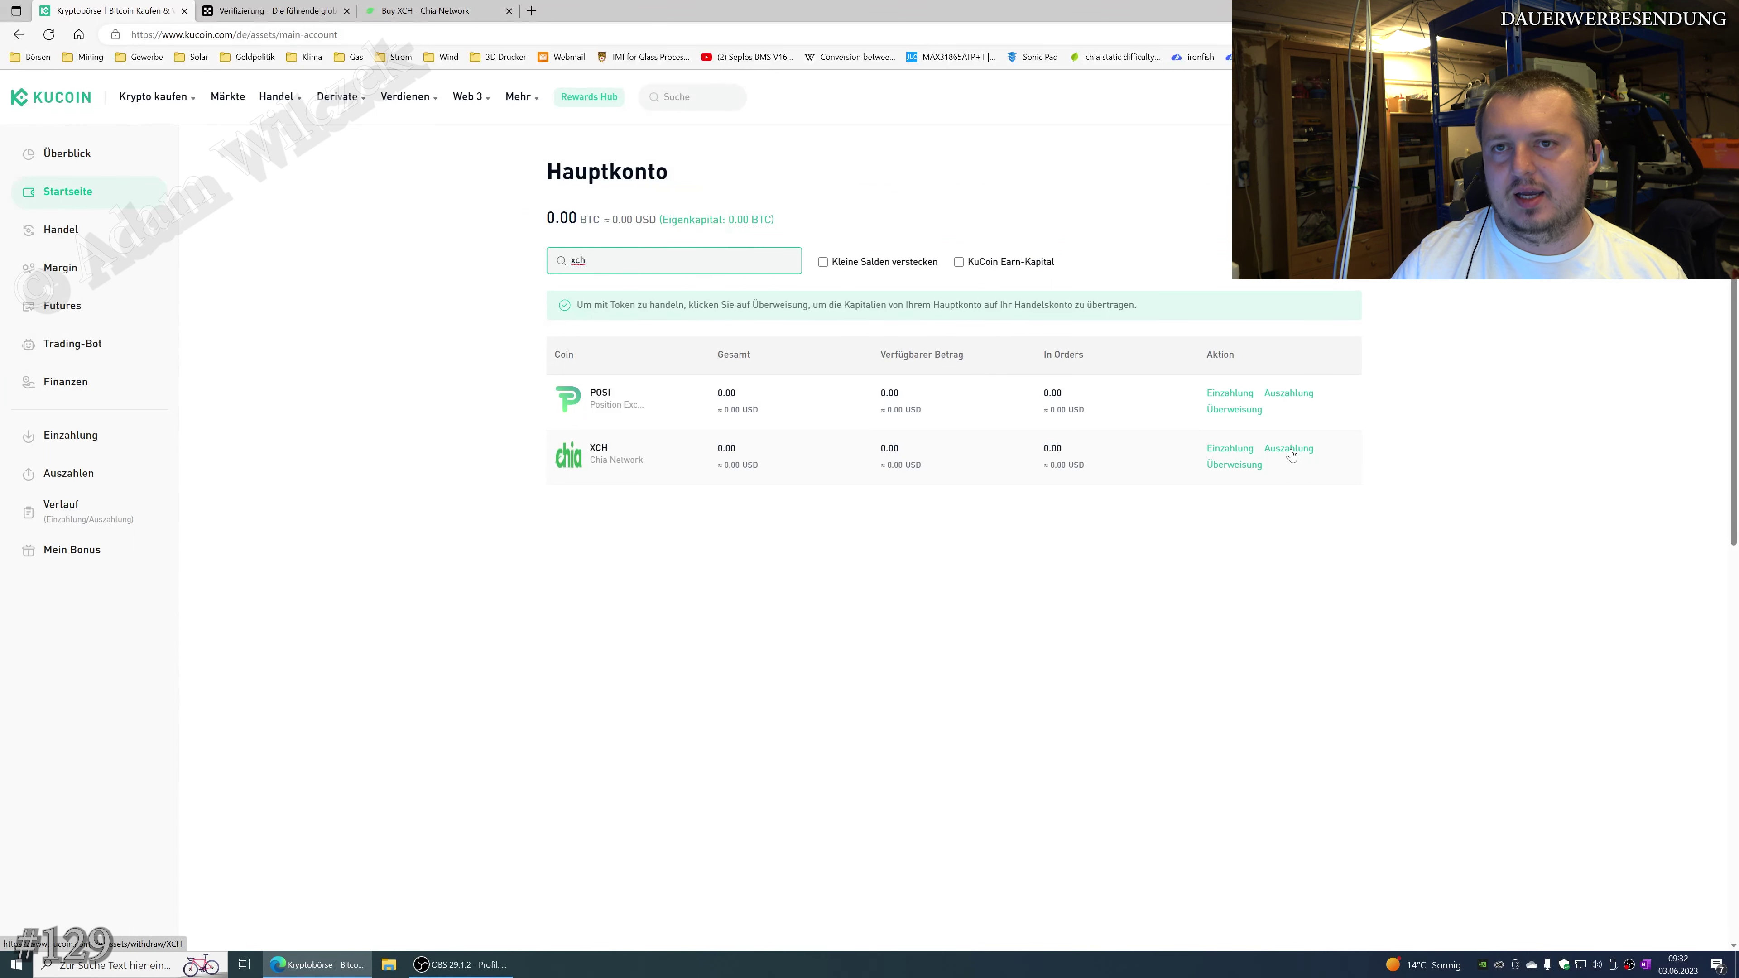
left_click(1226, 450)
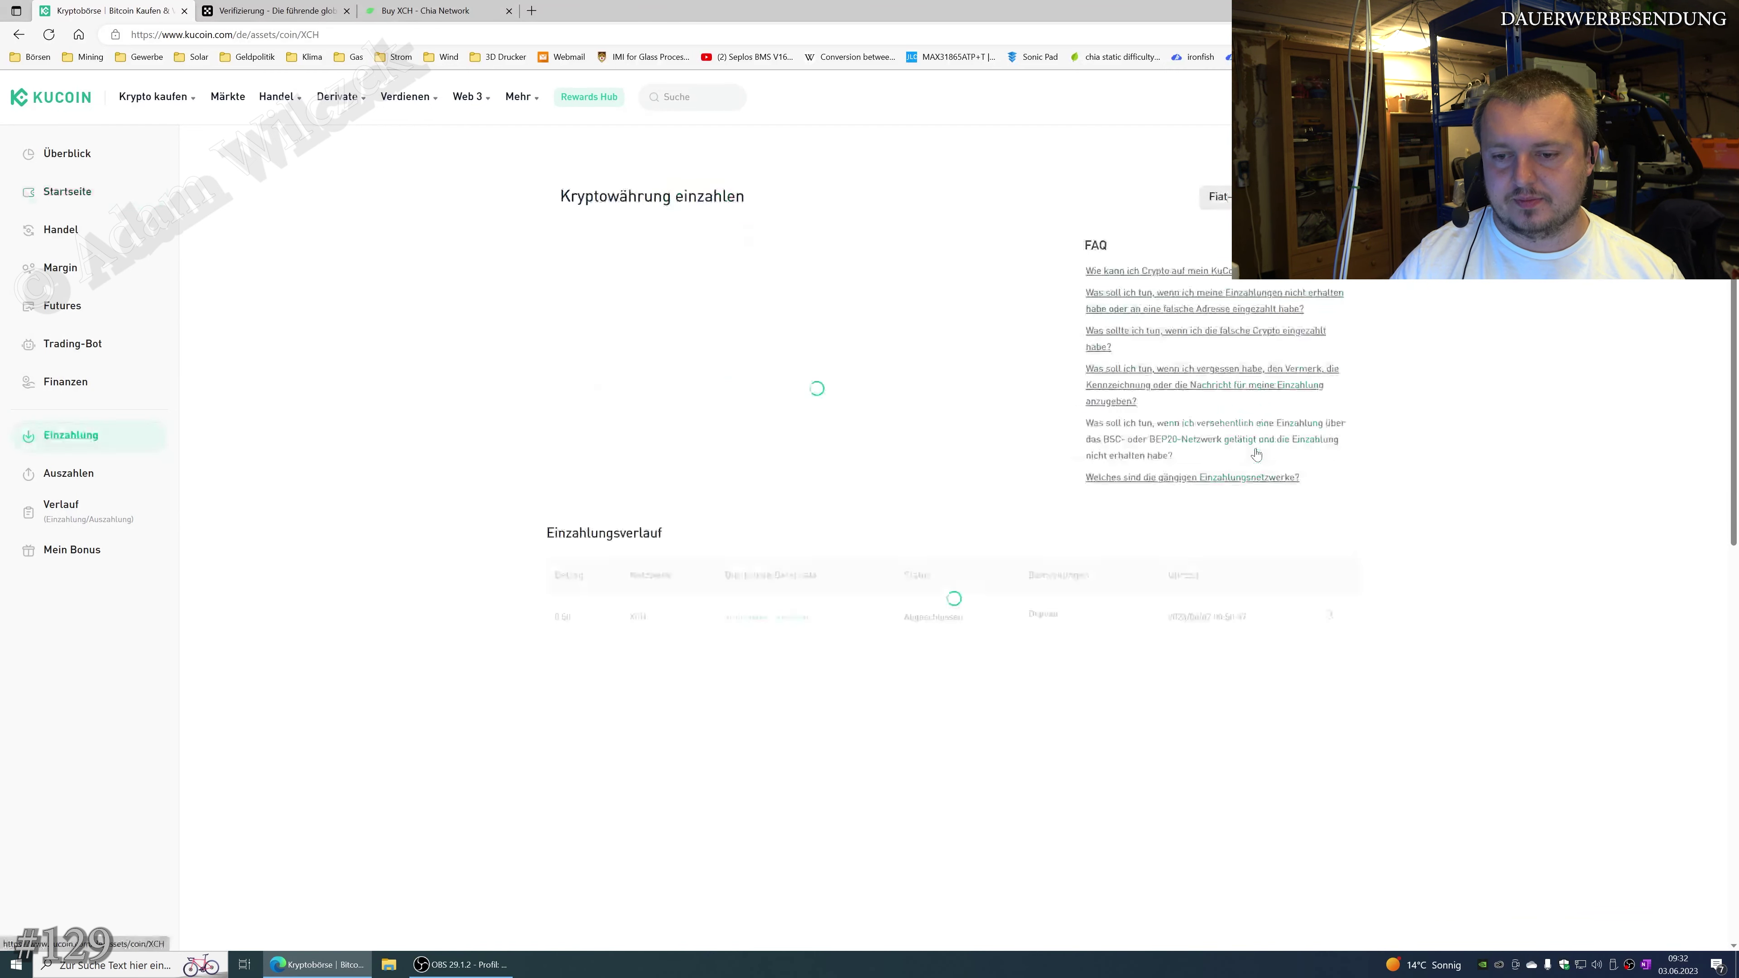
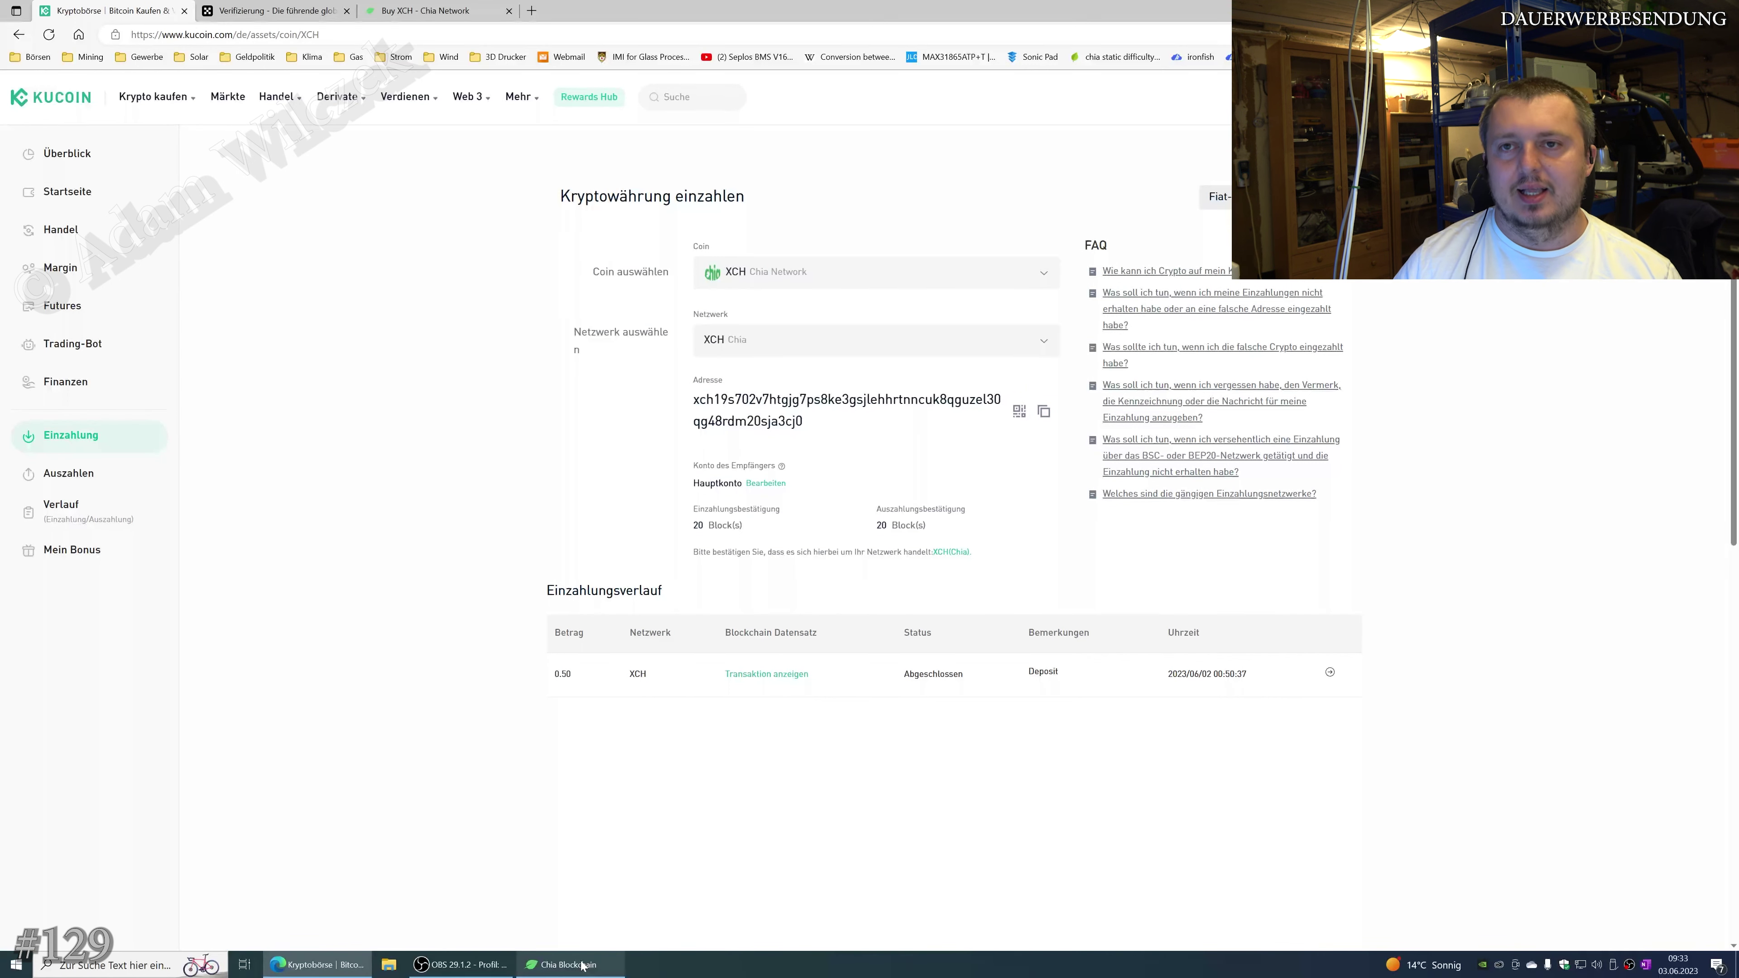
Switch to the Chia Blockchain wallet and send 20 XCH with a 0 XCH fee to the KuCoin deposit address
mouse_move(575, 962)
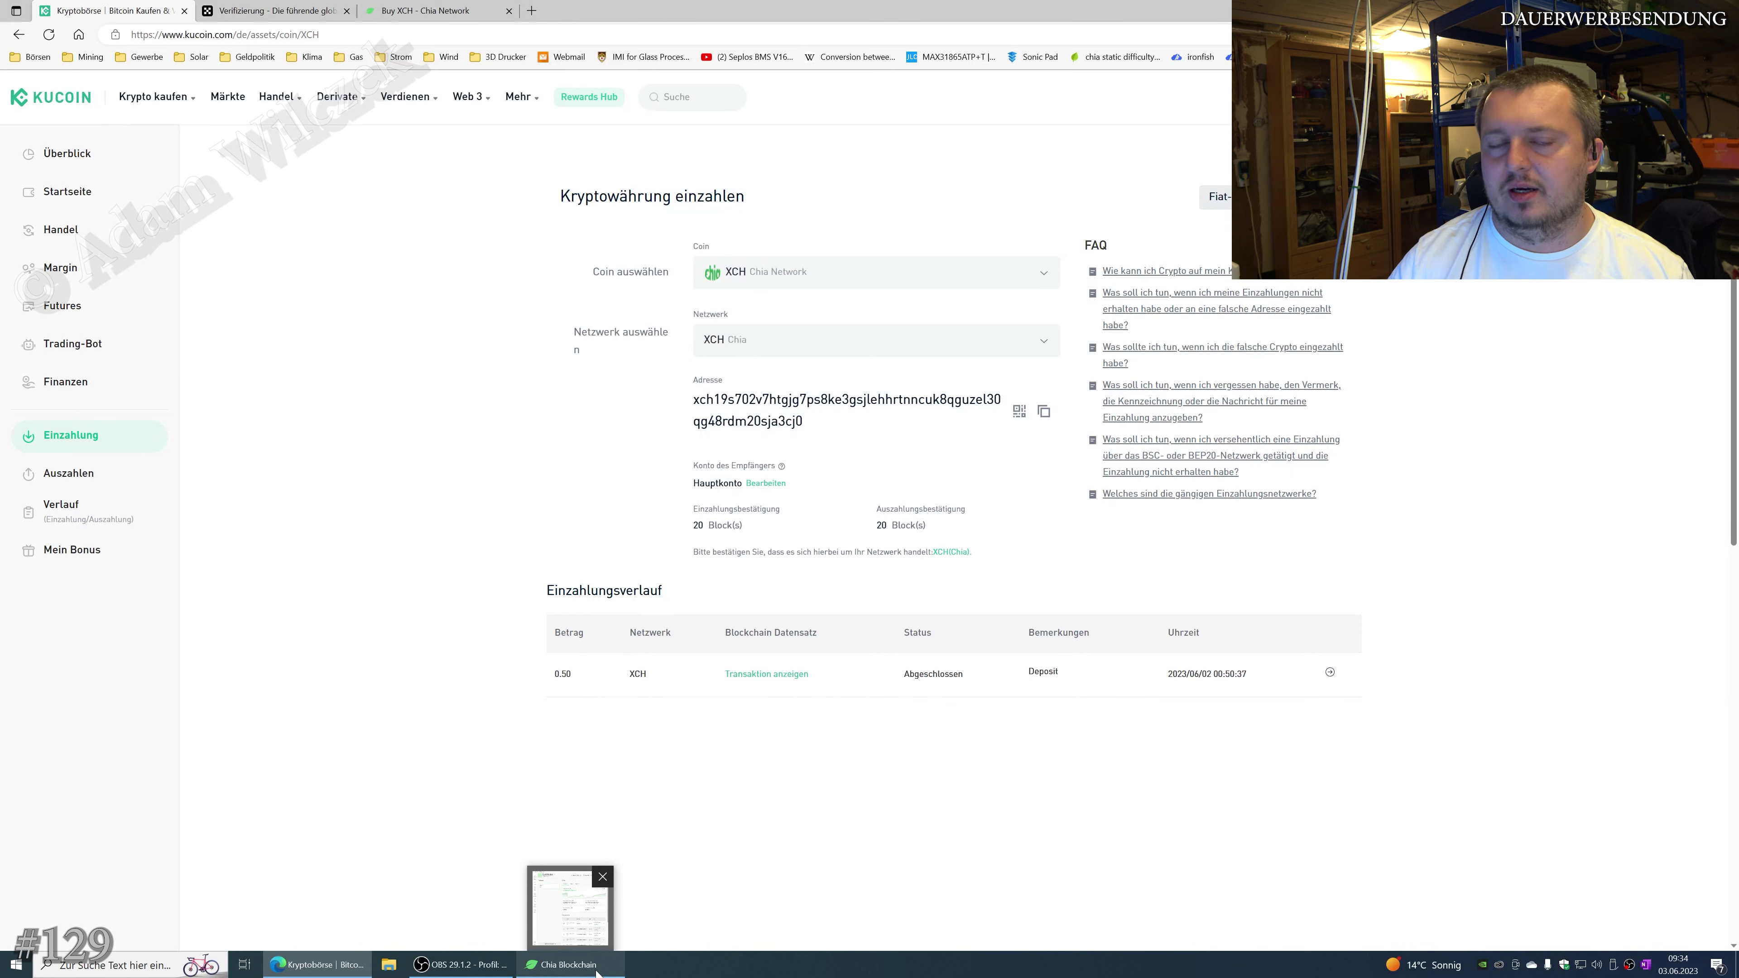
left_click(588, 965)
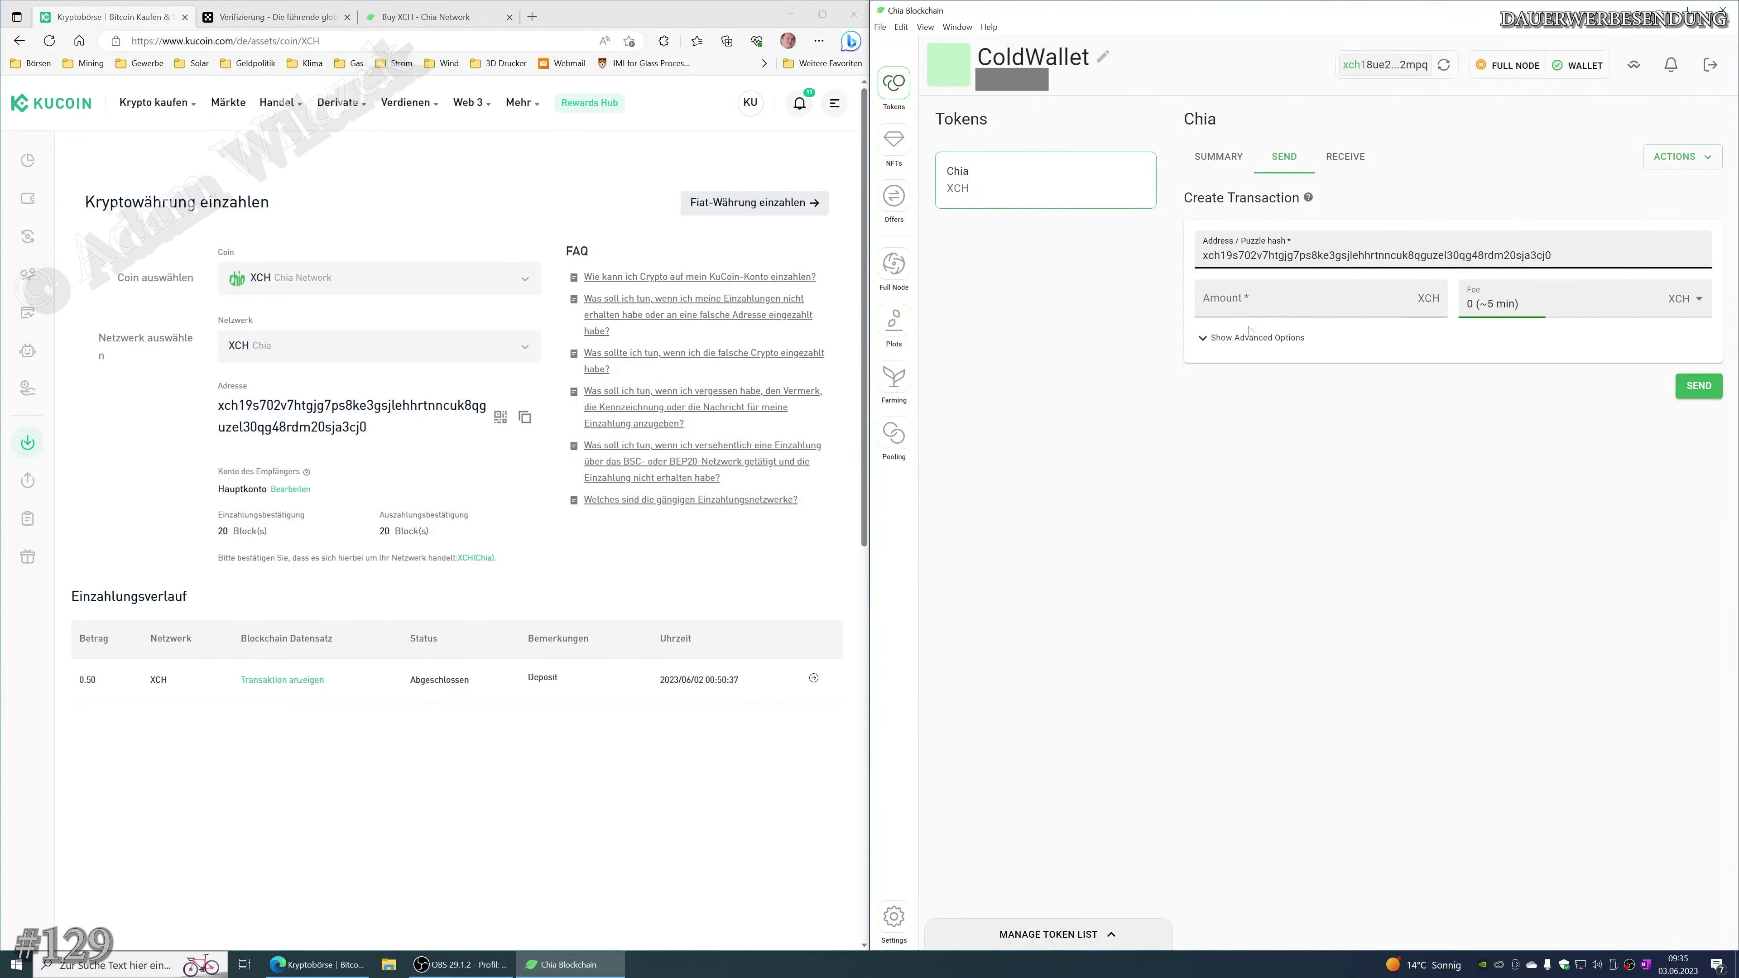
left_click(1249, 308)
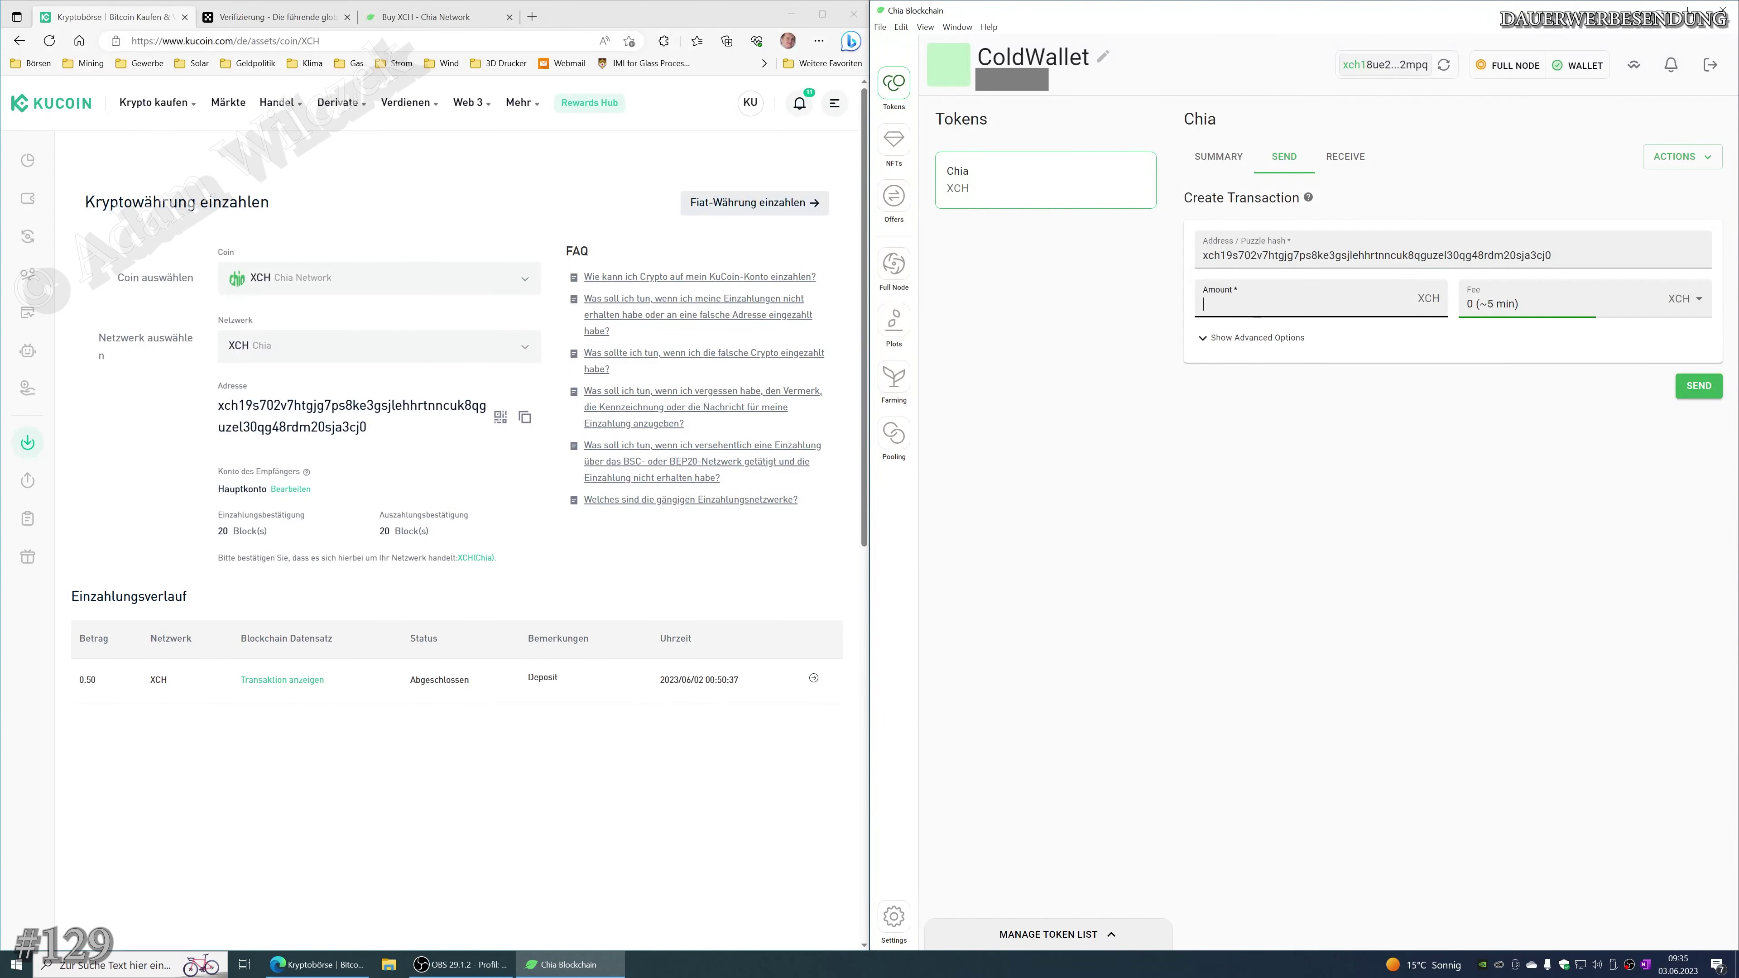
type("20")
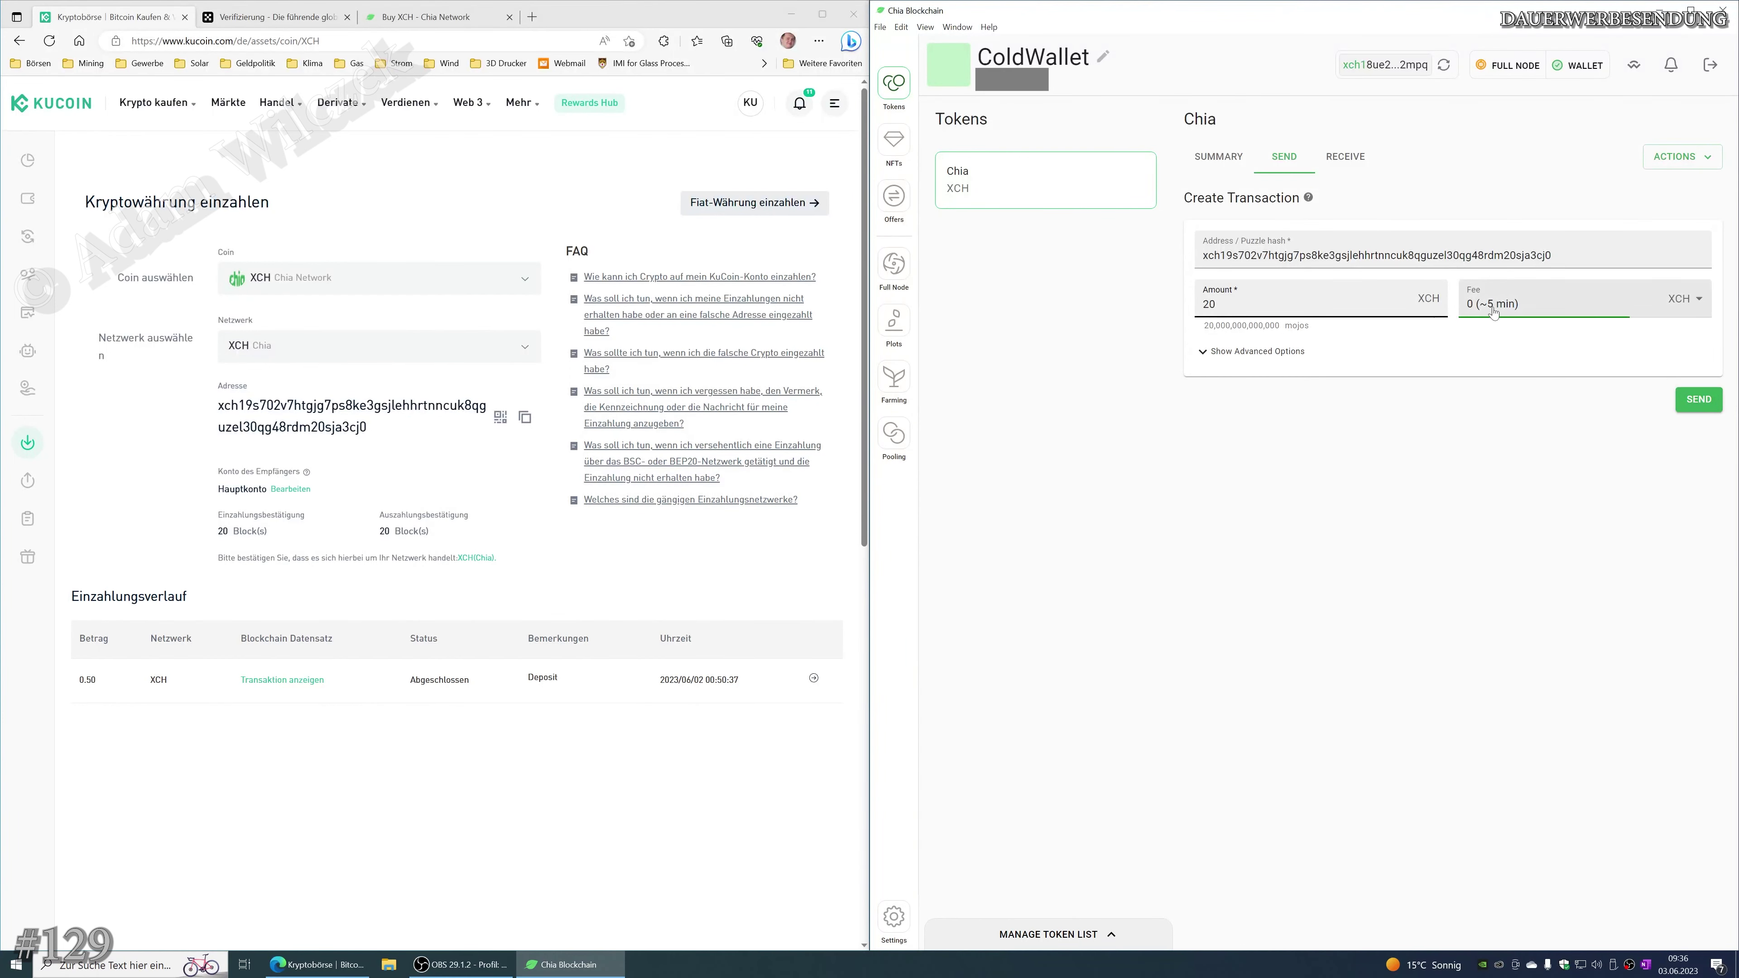
left_click(1682, 305)
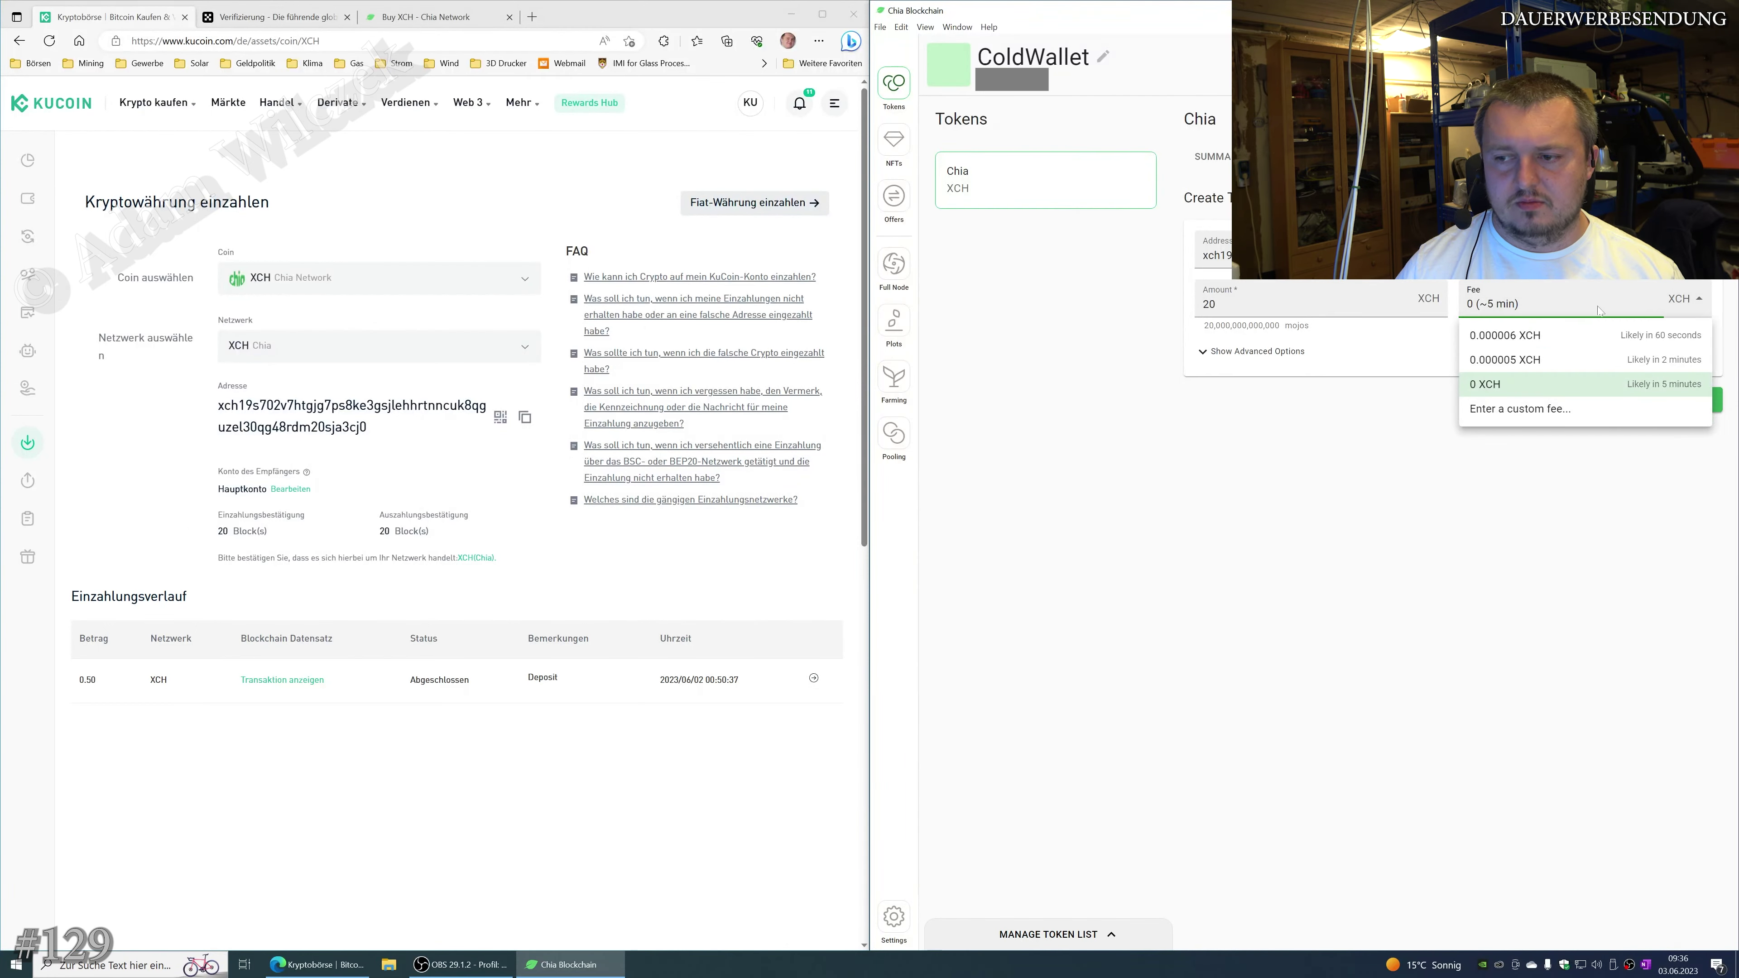
left_click(1561, 377)
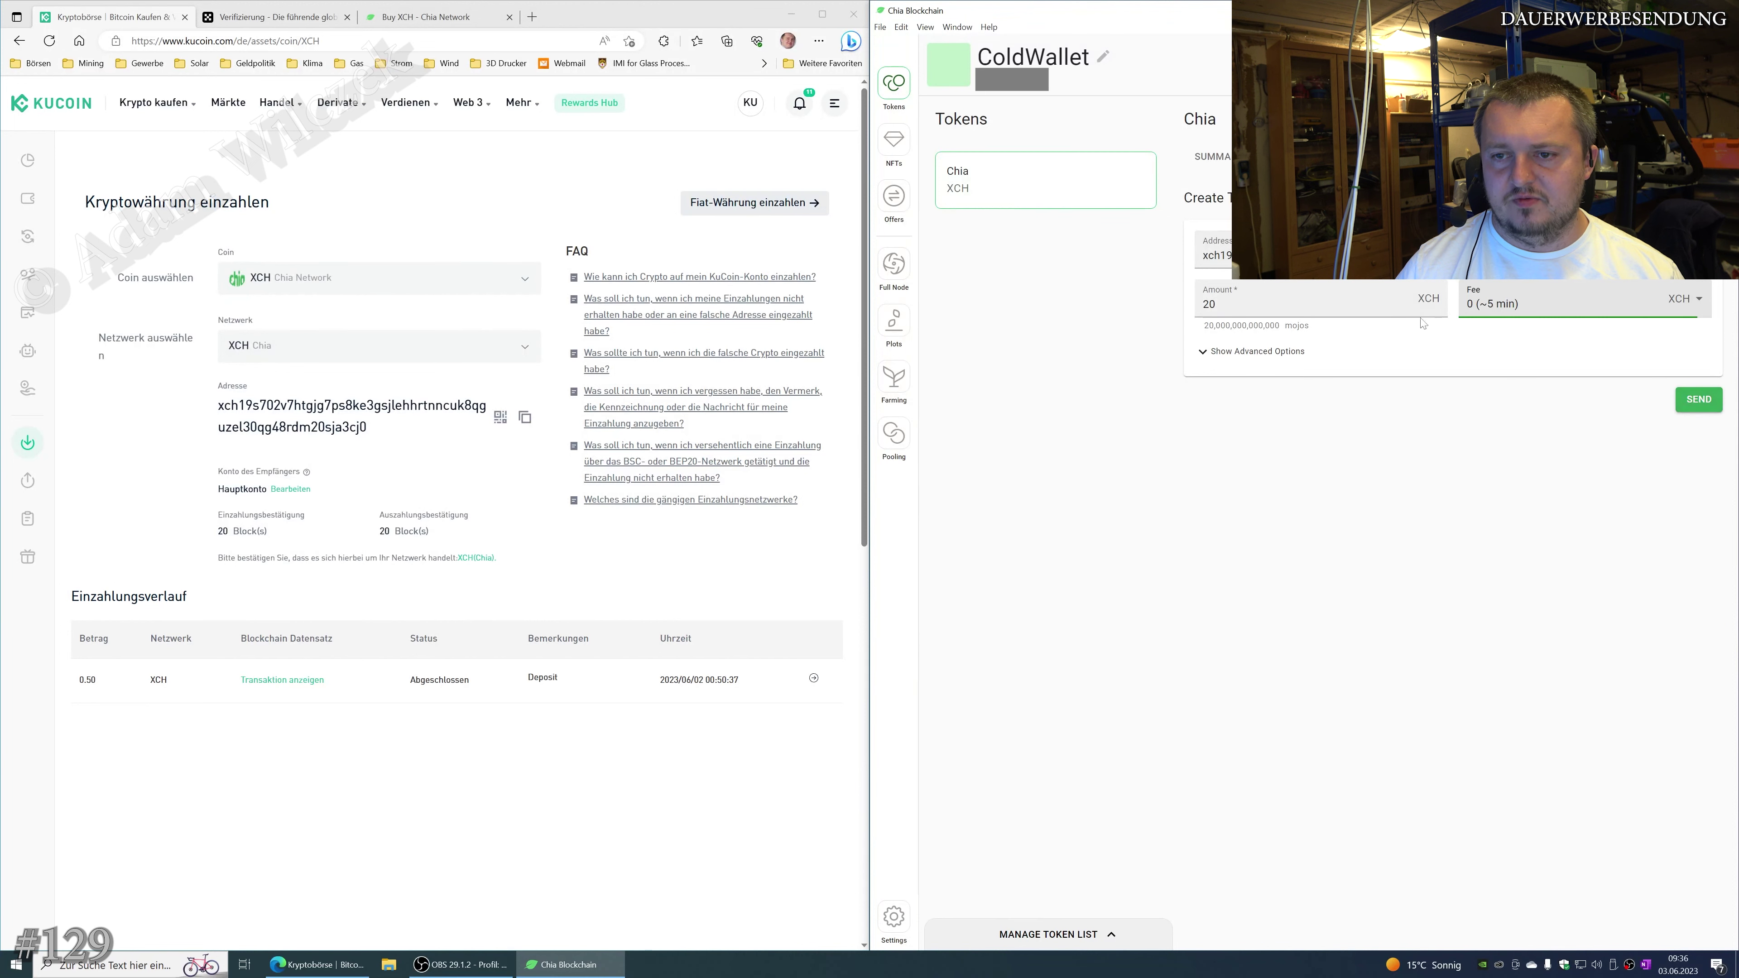
left_click(1698, 399)
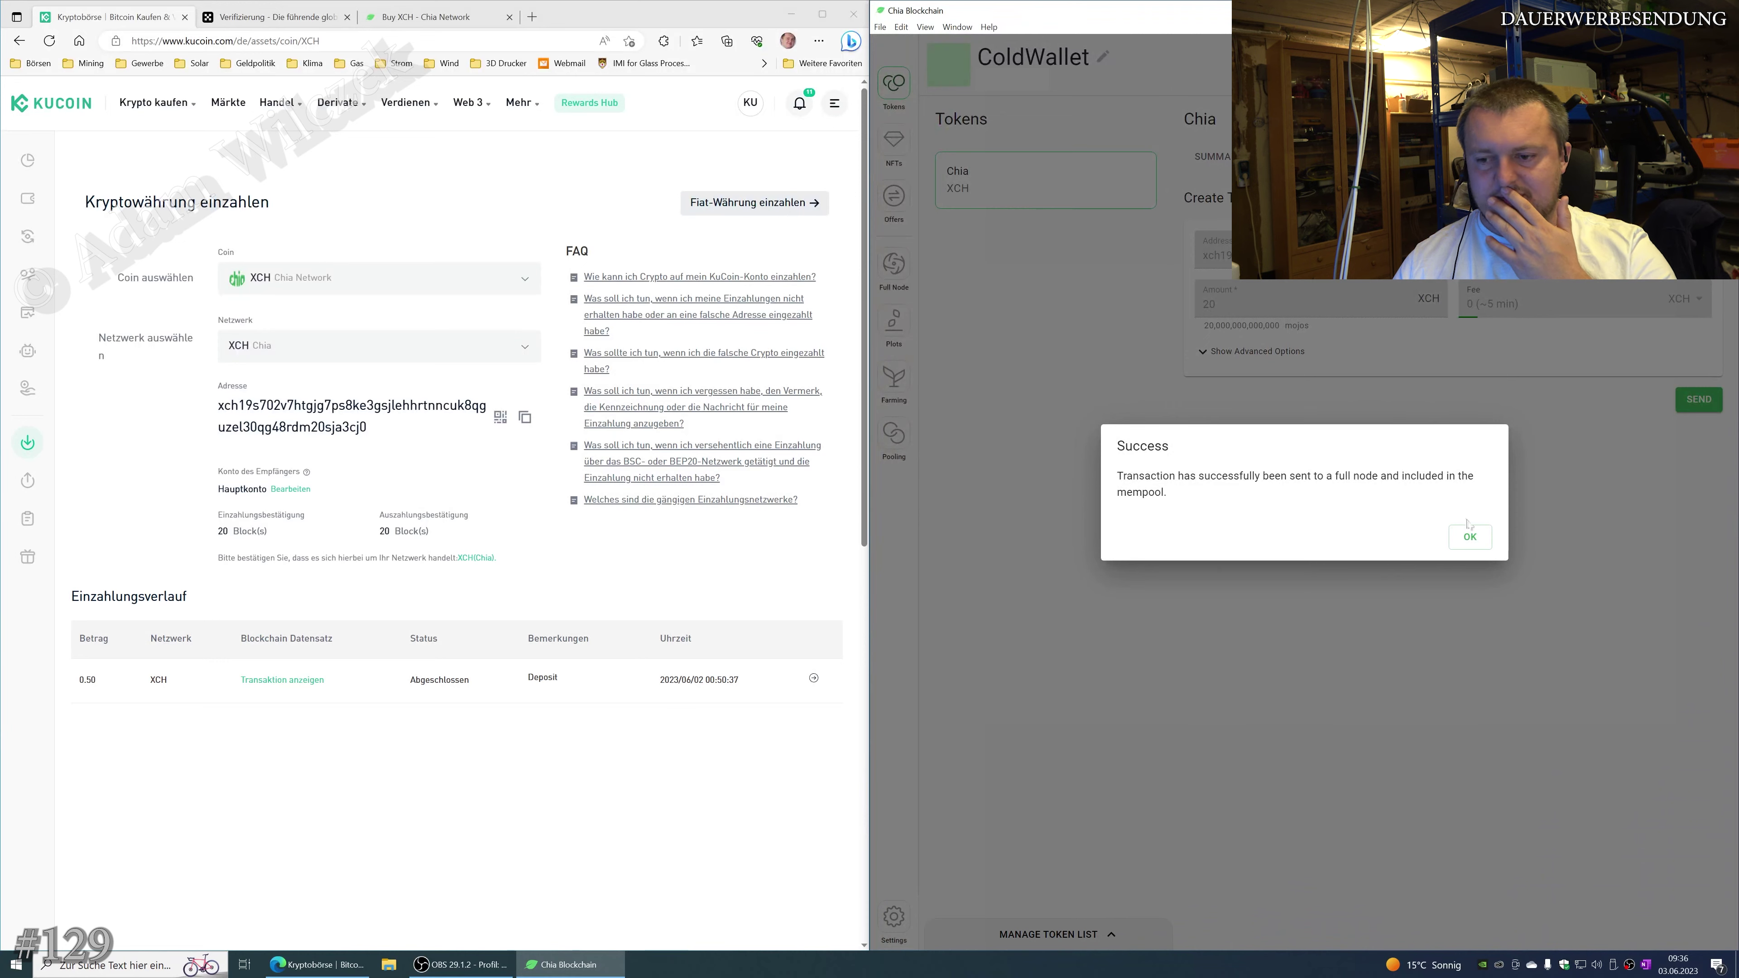
left_click(1464, 531)
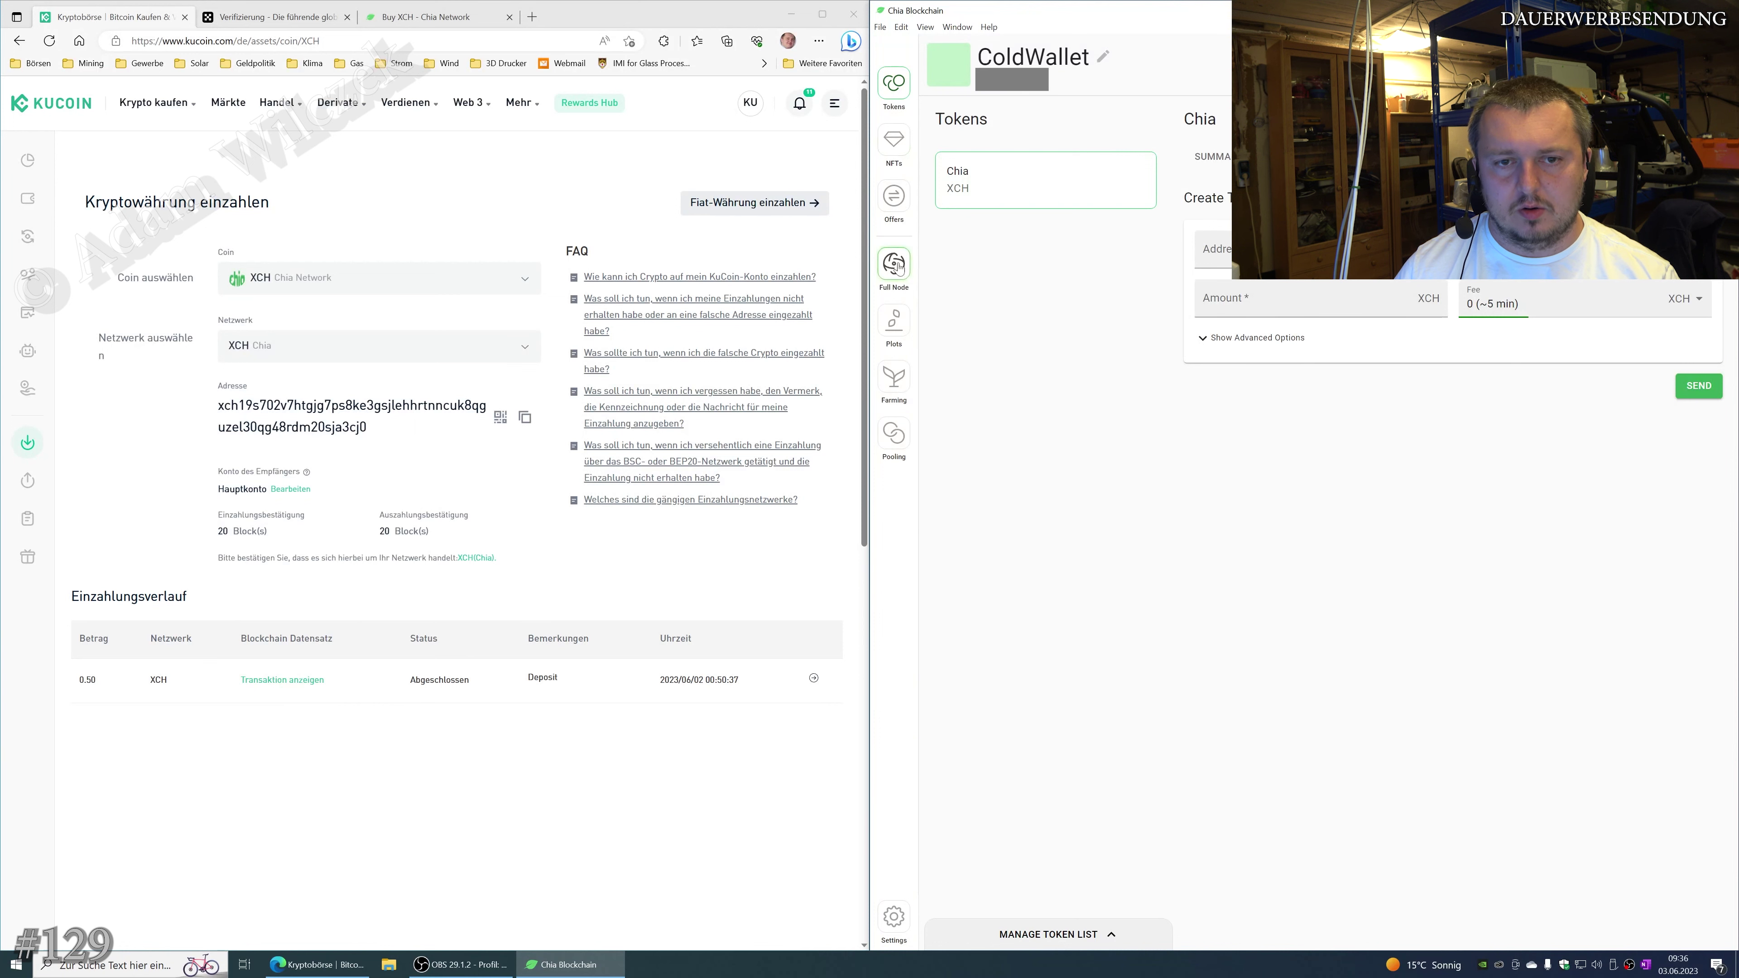
Examine the newest transaction in the Chia wallet summary and the available wallet actions
left_click(894, 84)
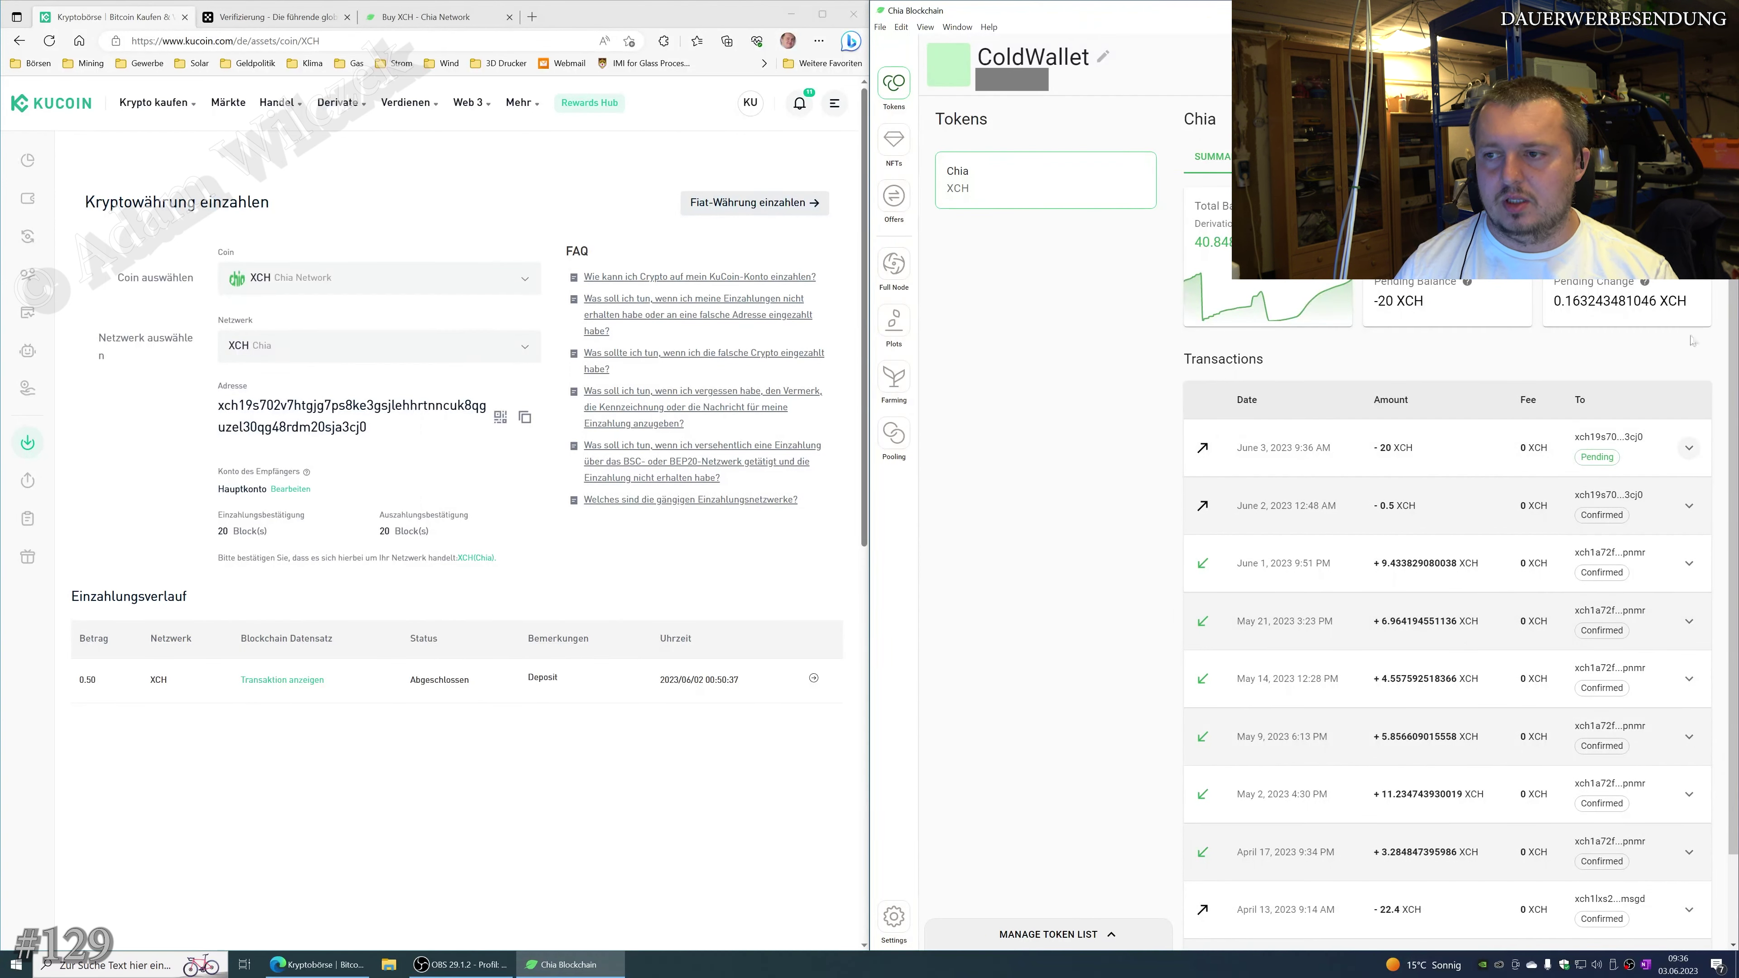
left_click(1671, 156)
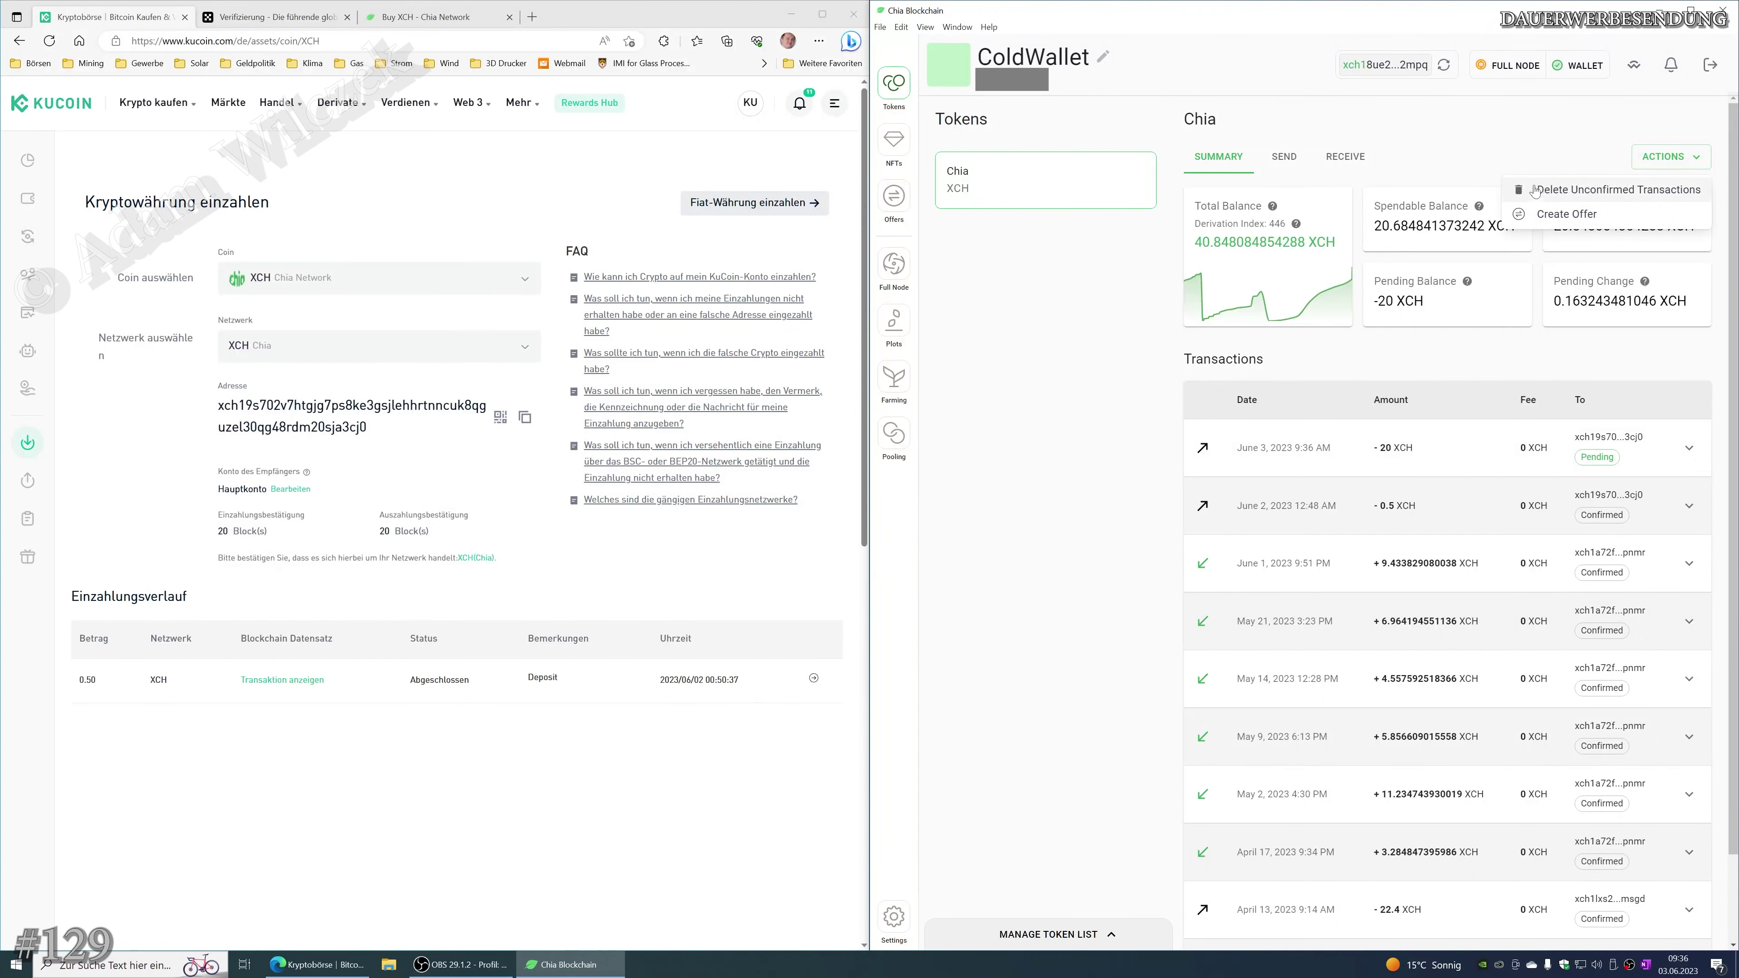
left_click(1688, 447)
left_click(1687, 447)
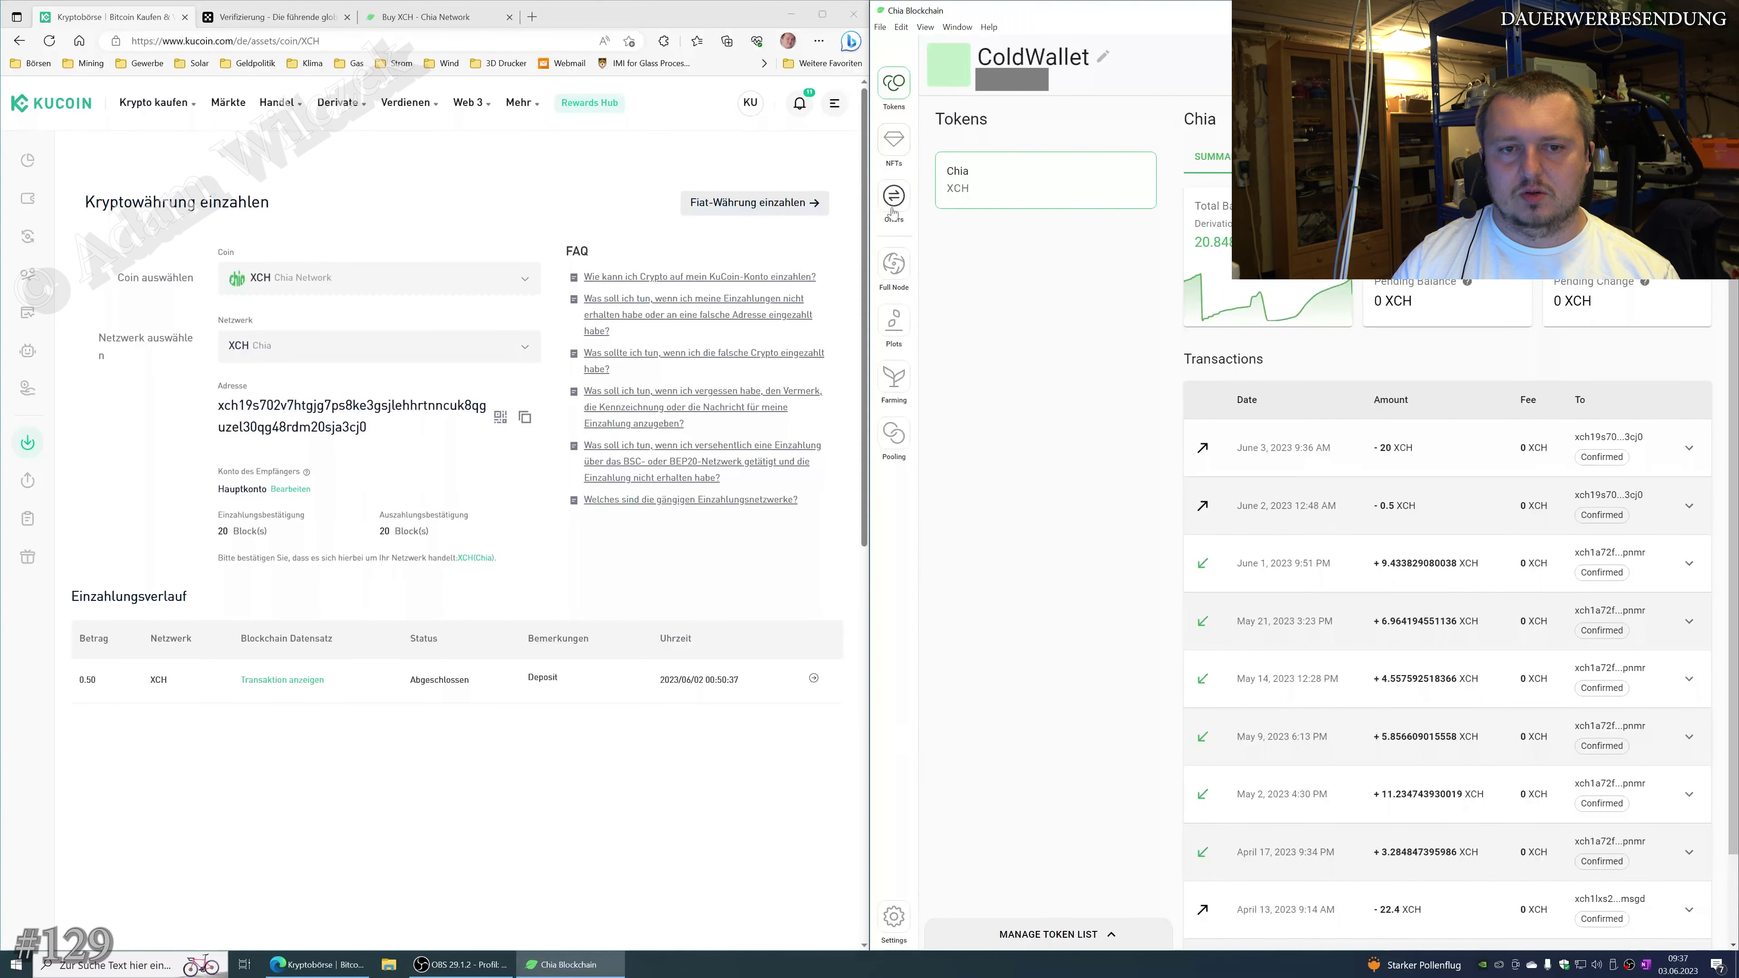
Check the full node's sync status and the wallet's transaction list, and reload the KuCoin deposit page
left_click(893, 264)
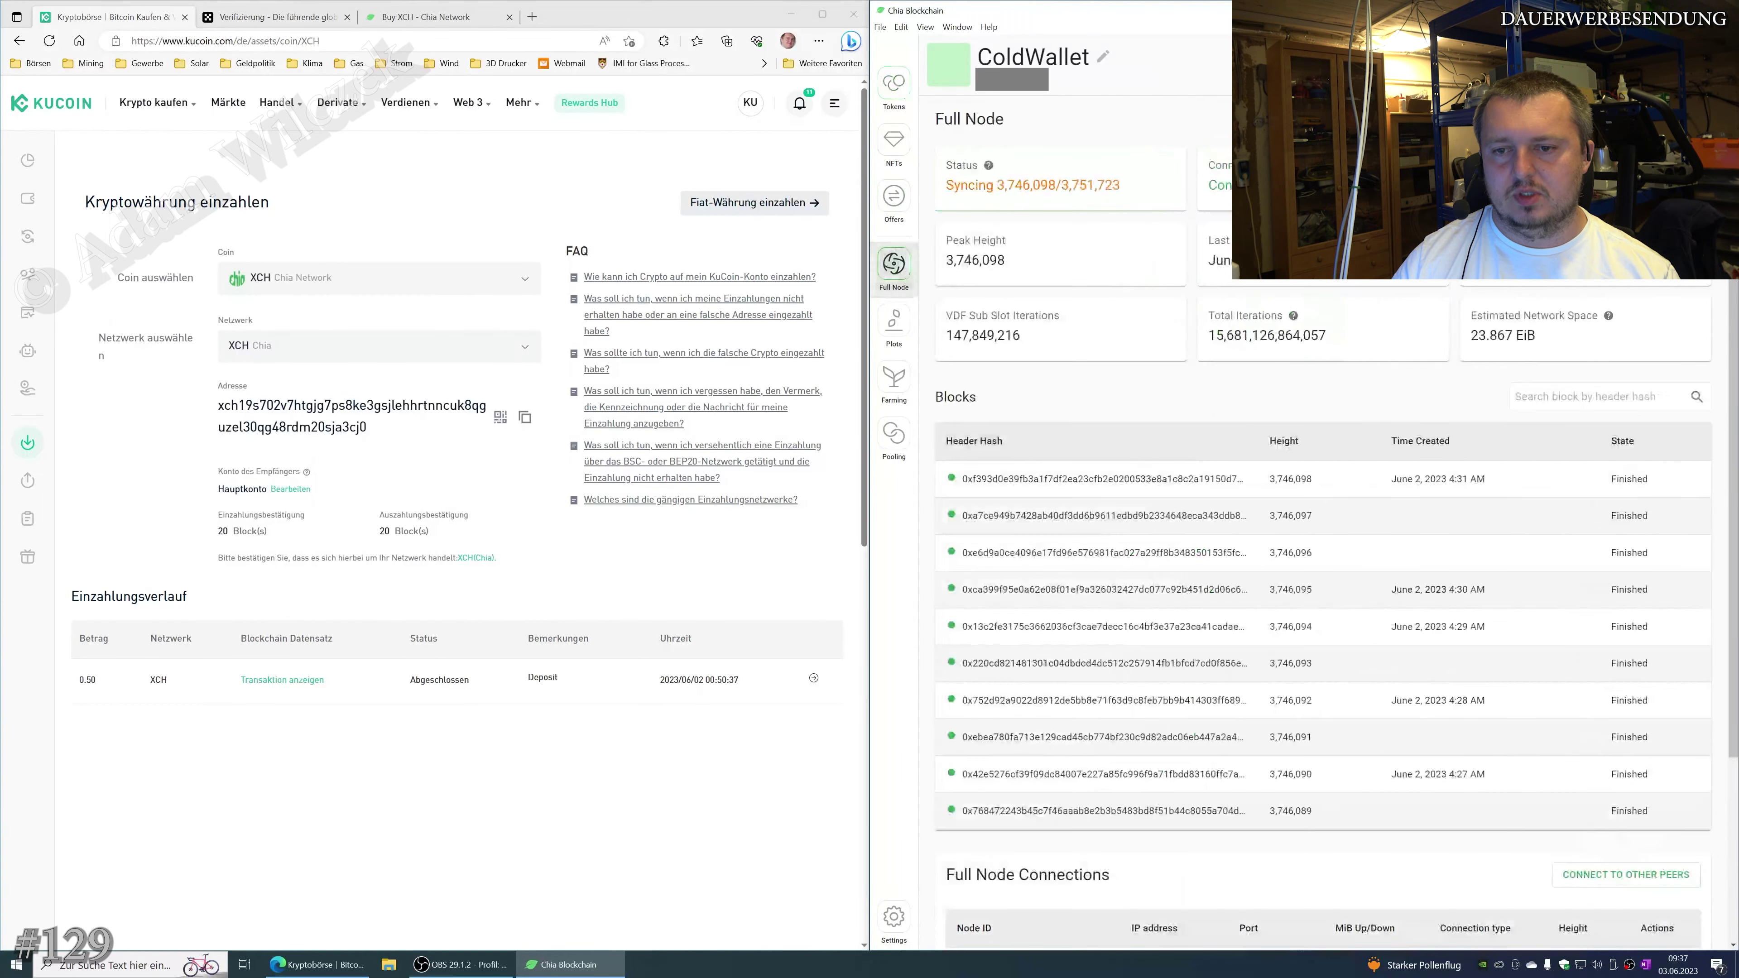
left_click(893, 84)
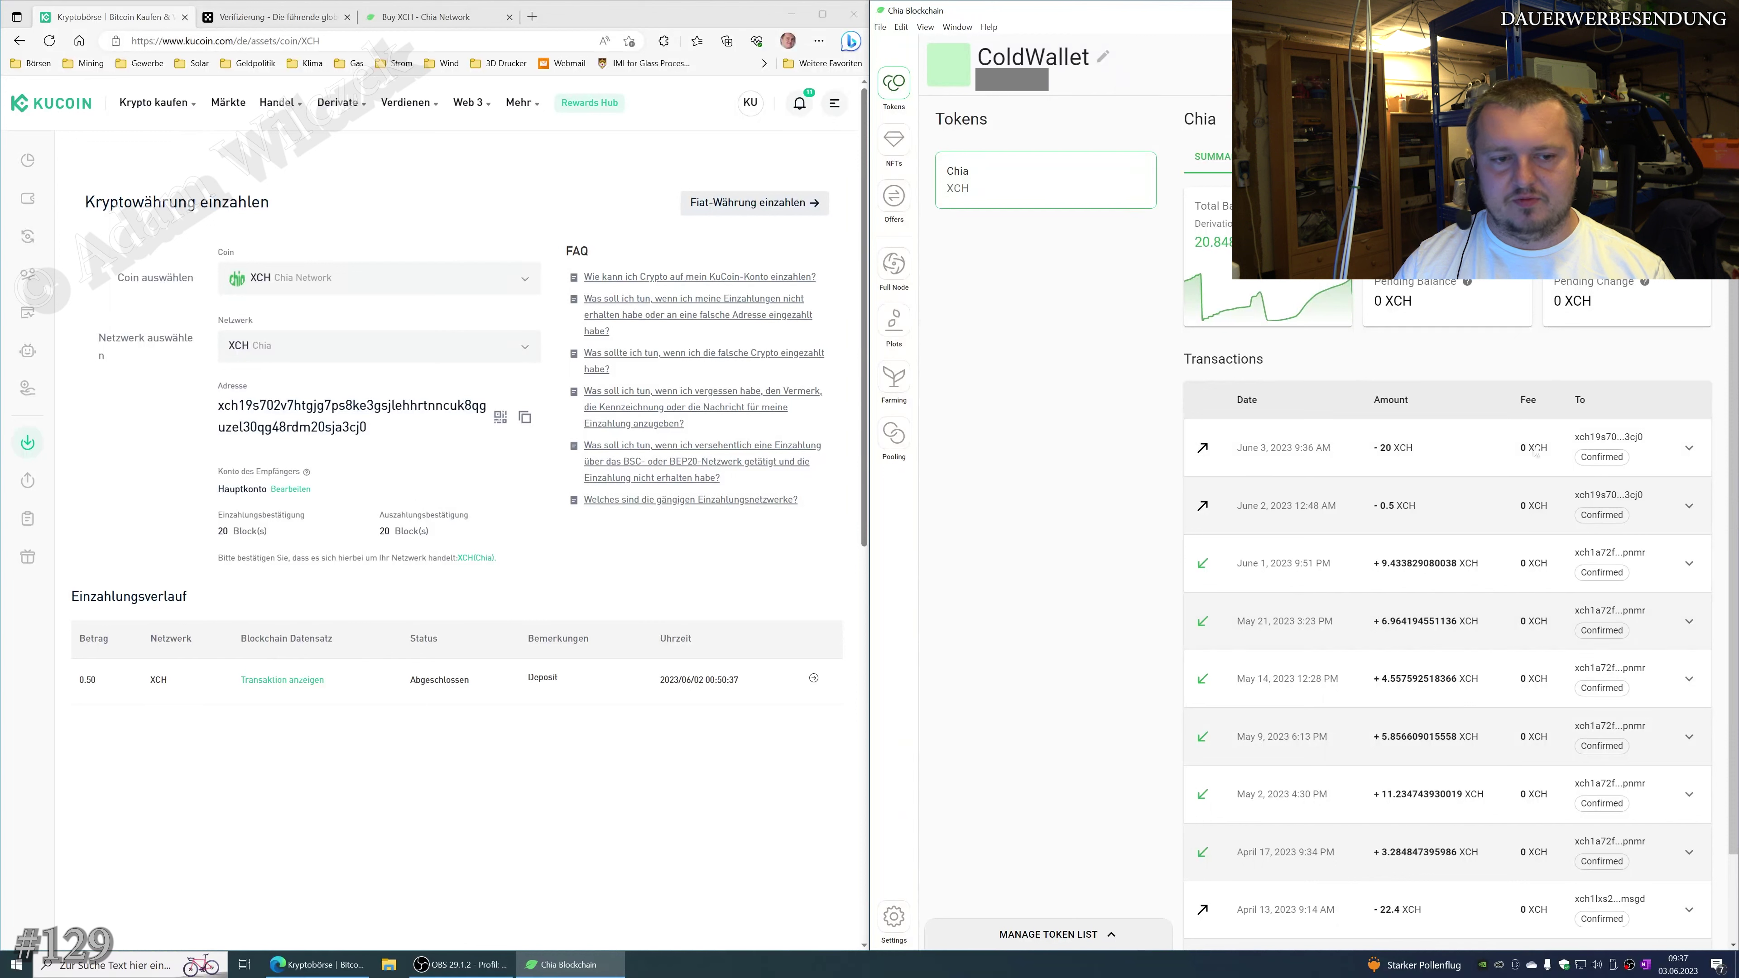
left_click(197, 735)
key("F5")
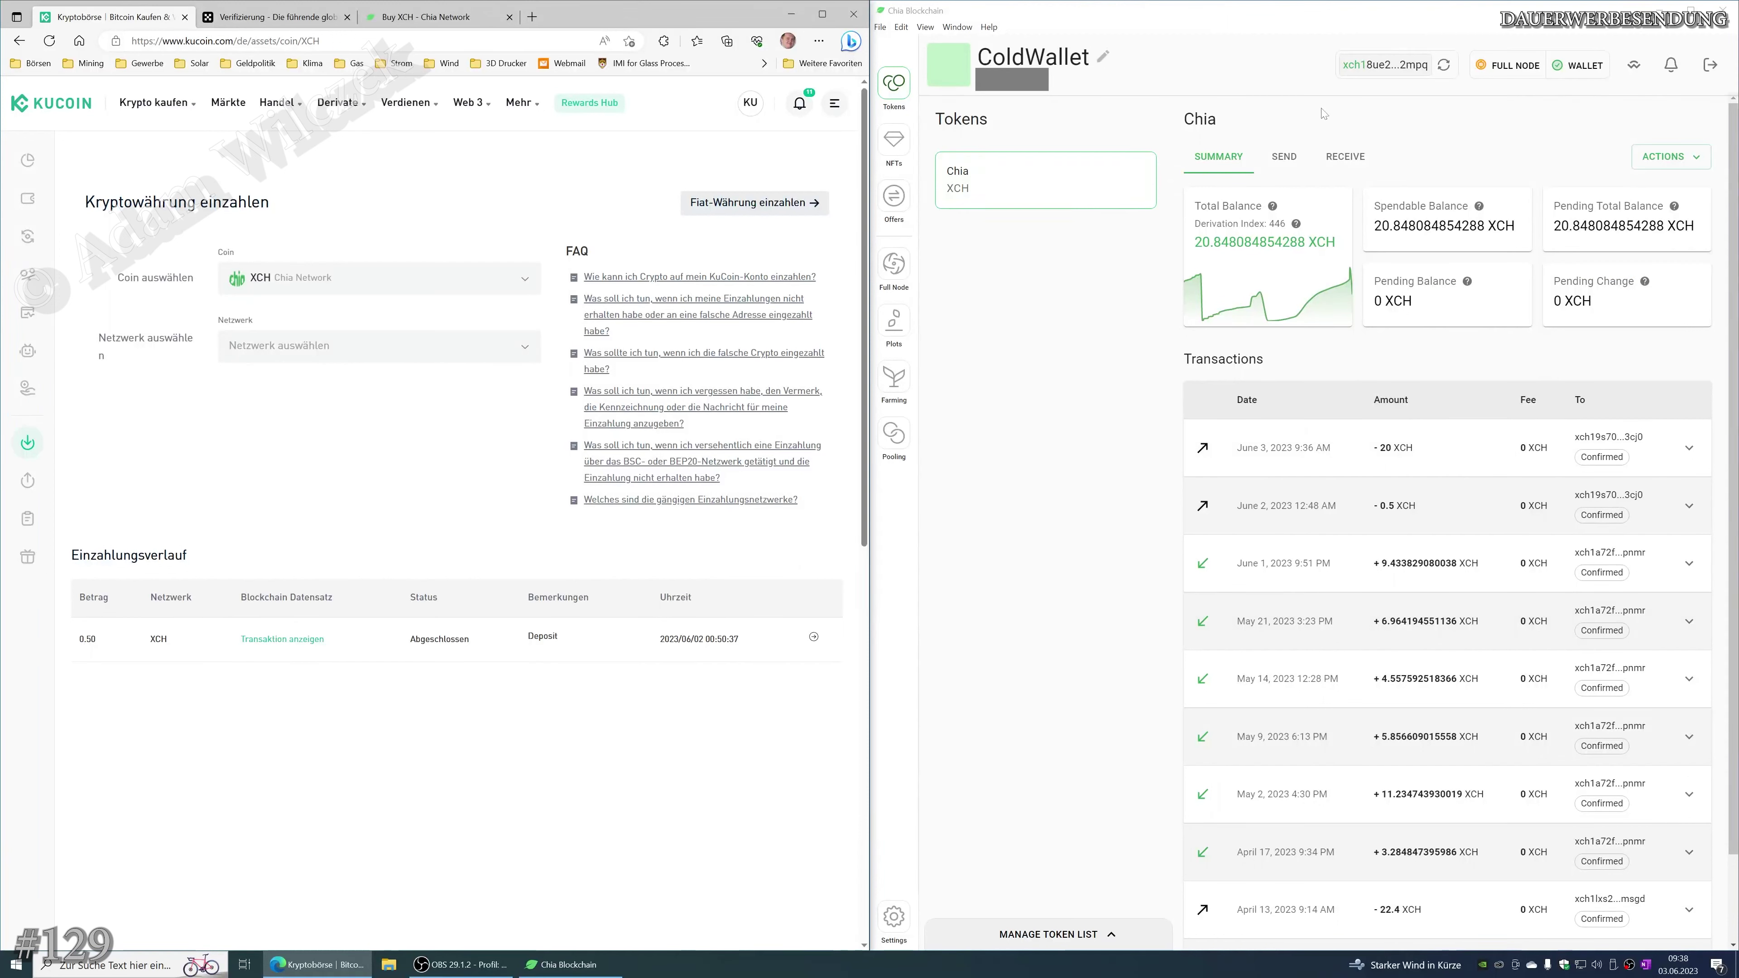
Review the suggested fees for a new XCH transaction in the wallet's send form
left_click(1276, 163)
left_click(1510, 302)
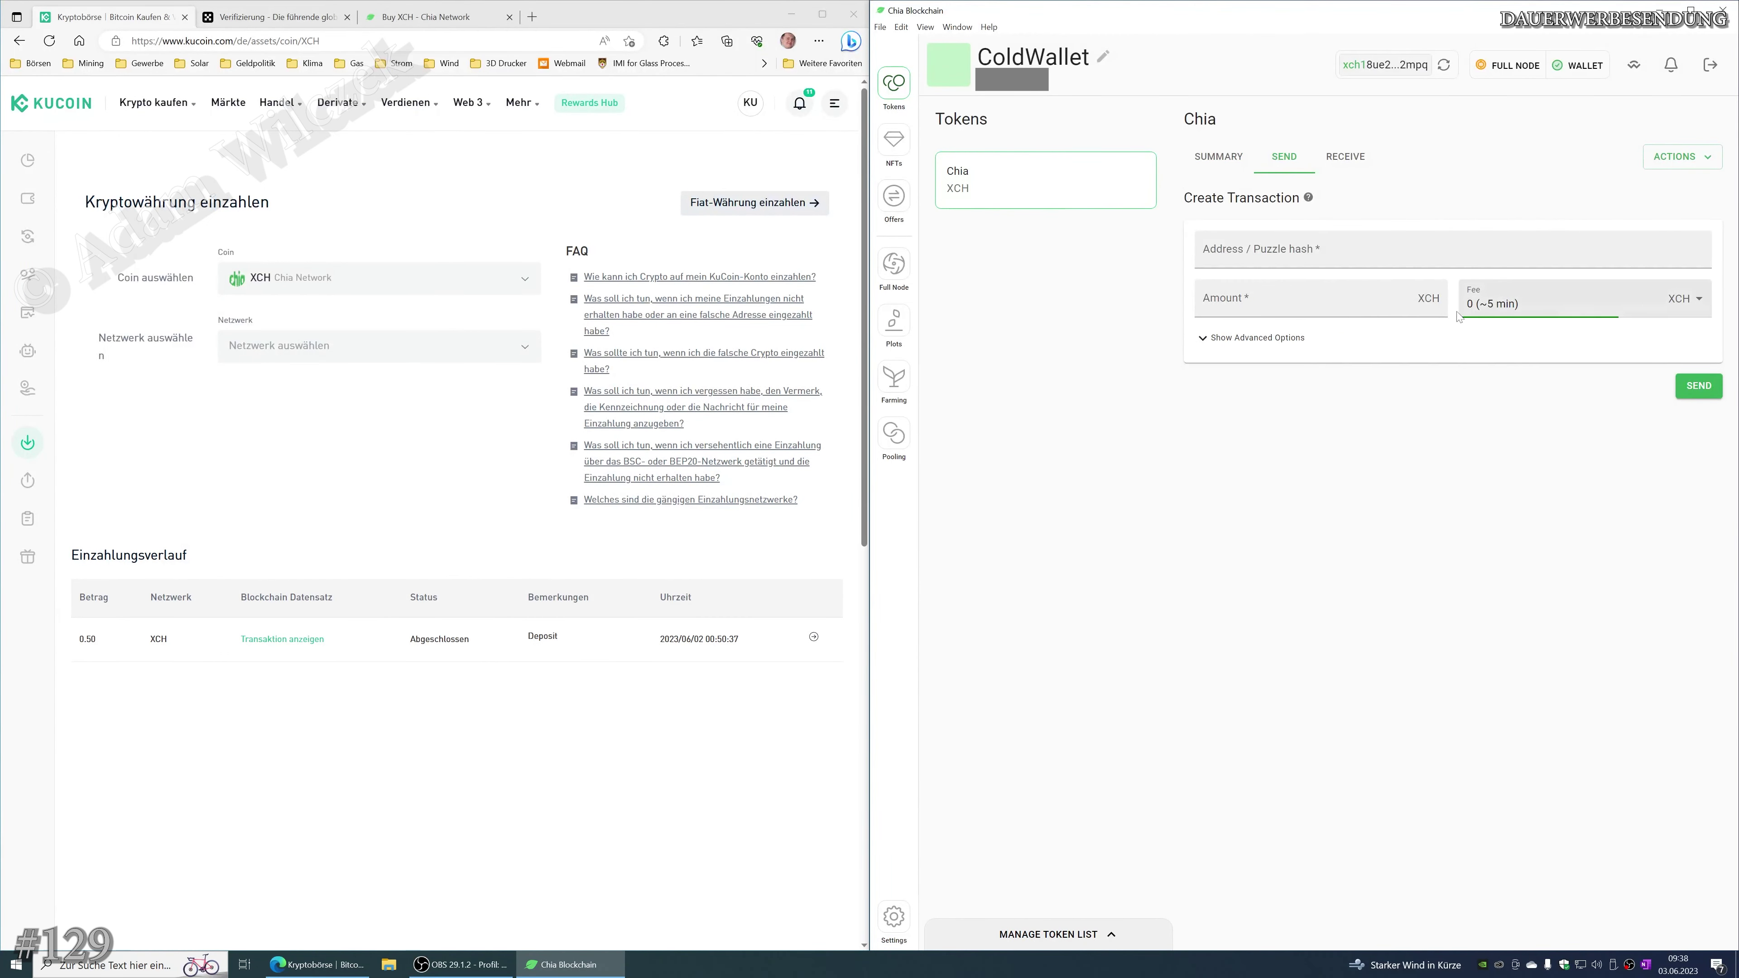
left_click(1509, 310)
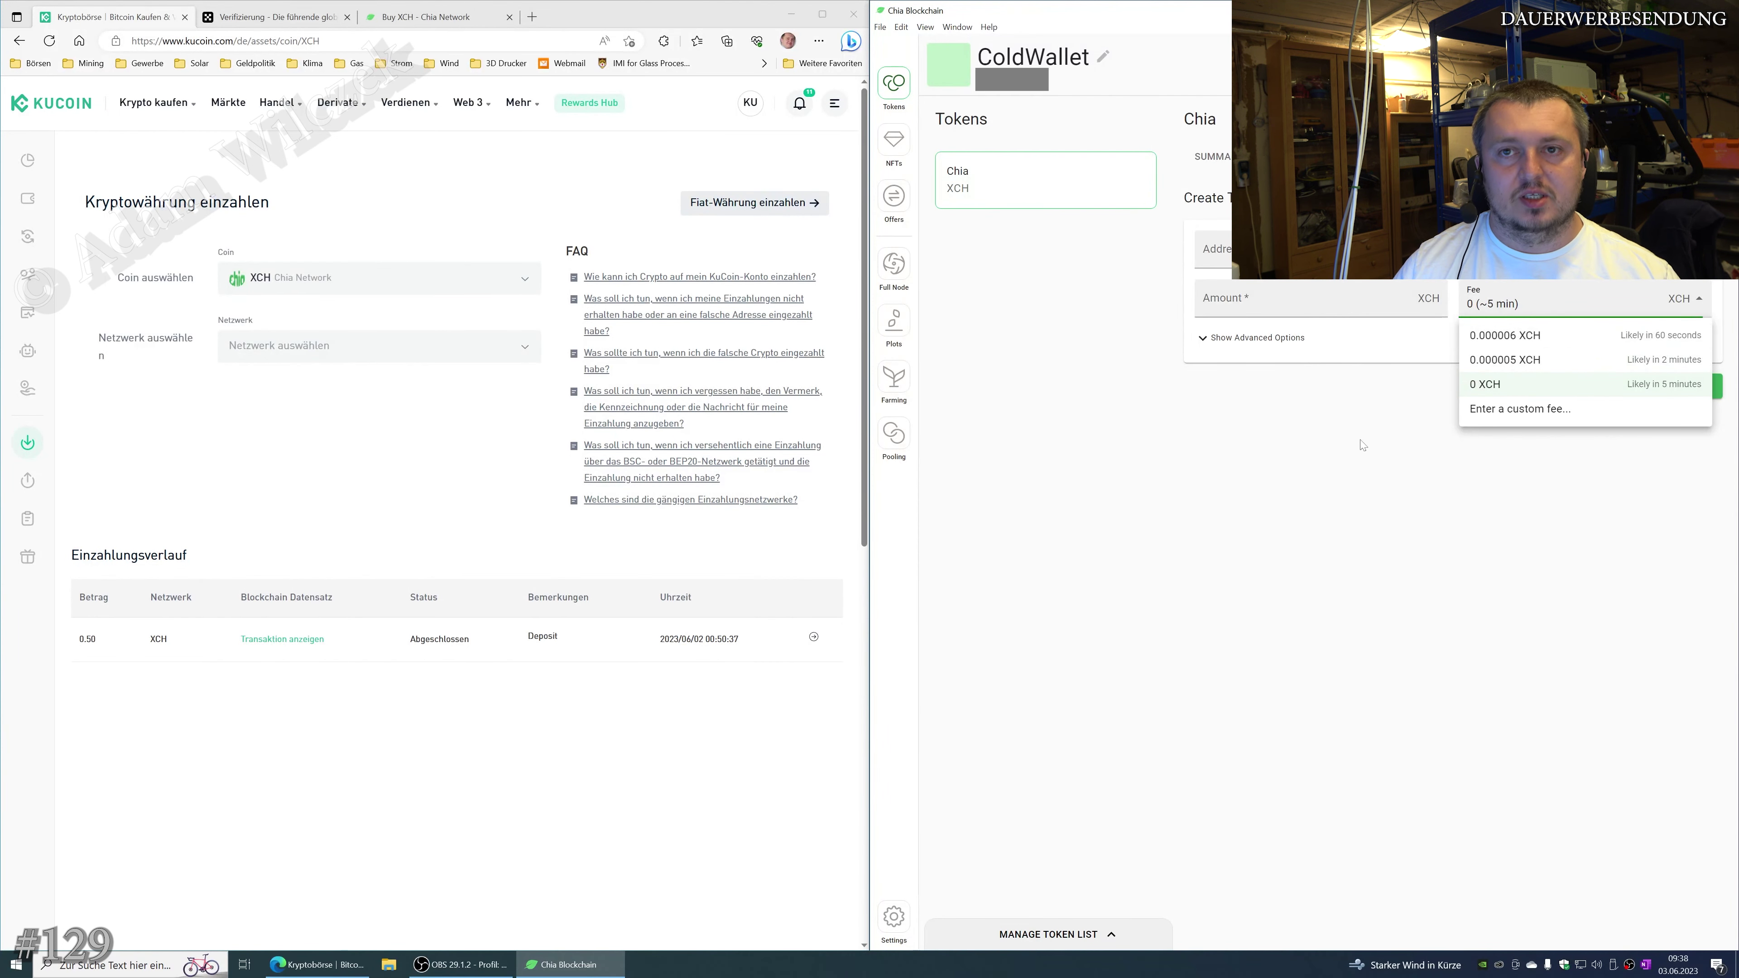
left_click(1210, 490)
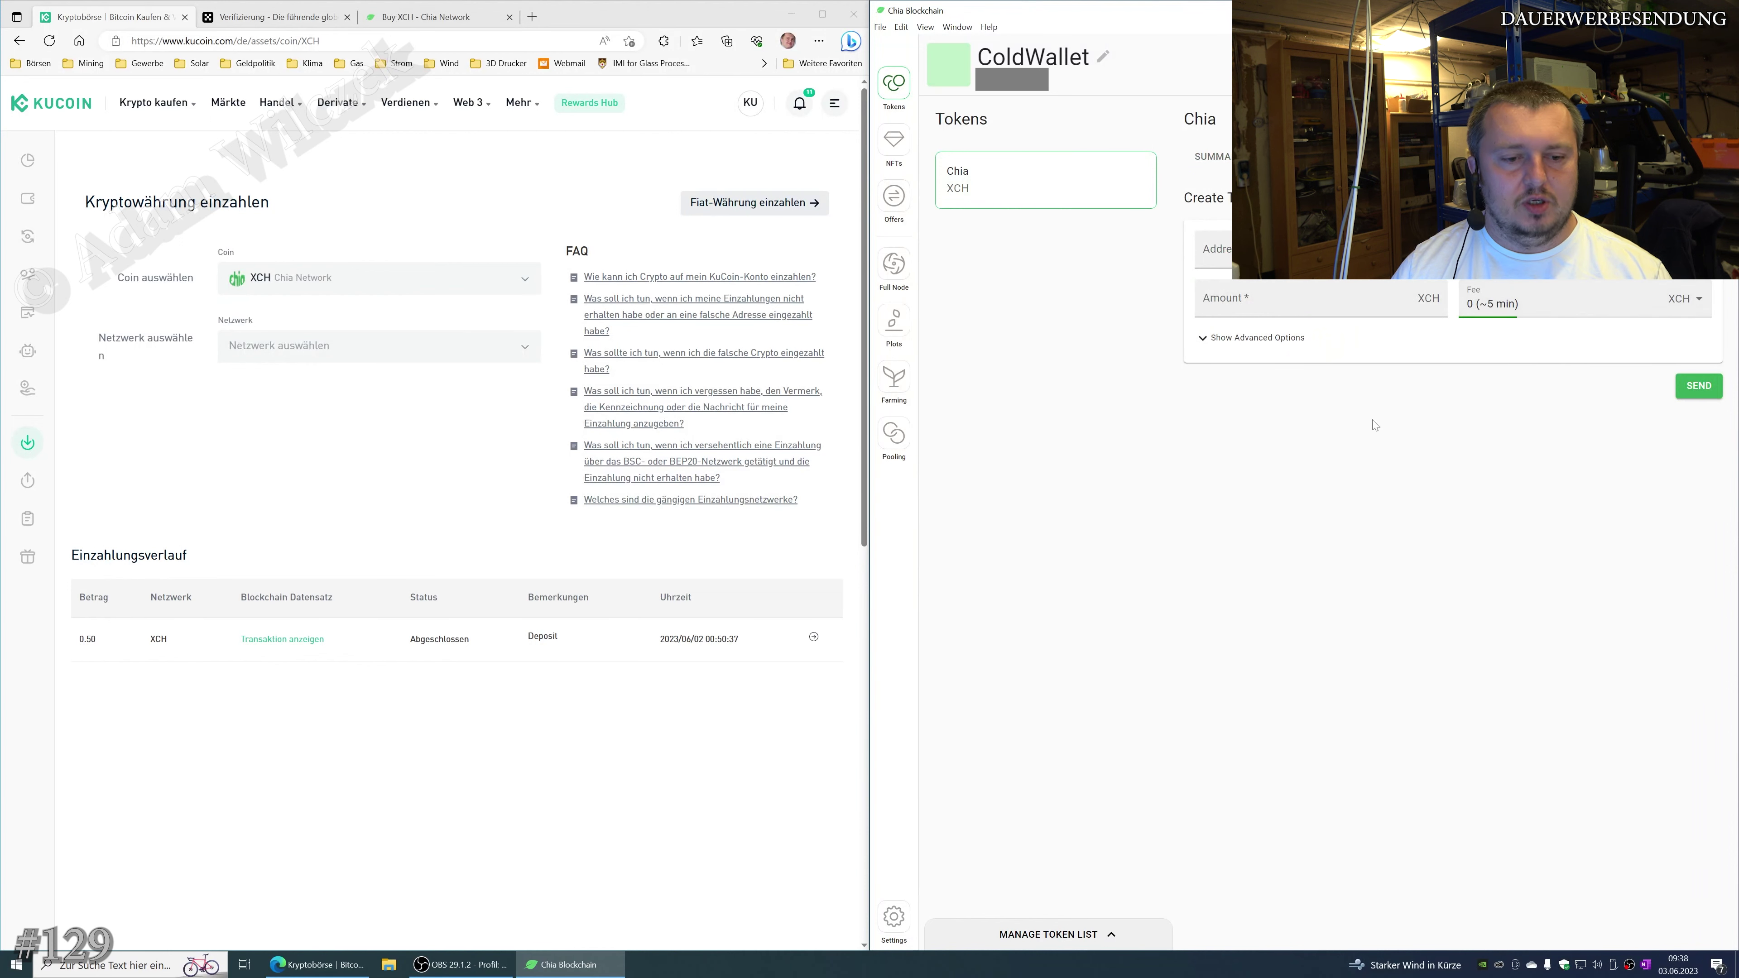
Return to the Chia wallet's transaction summary, reload the KuCoin deposit page and check the deposit history
left_click(1212, 158)
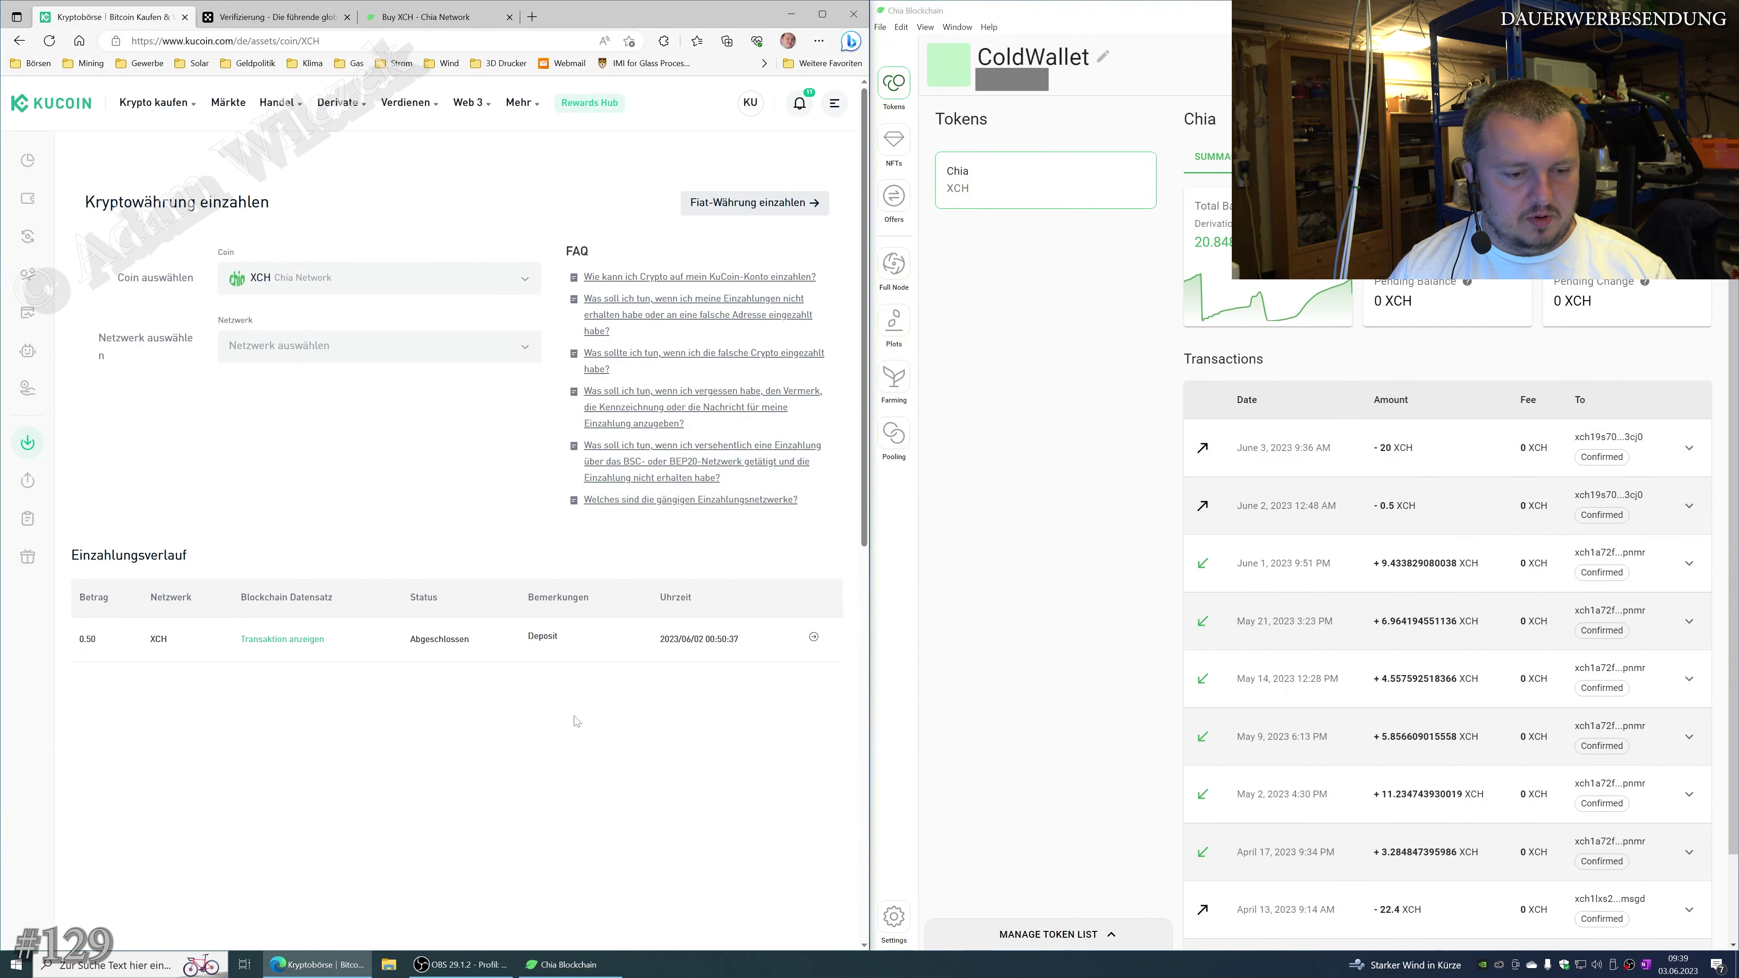
key("F5")
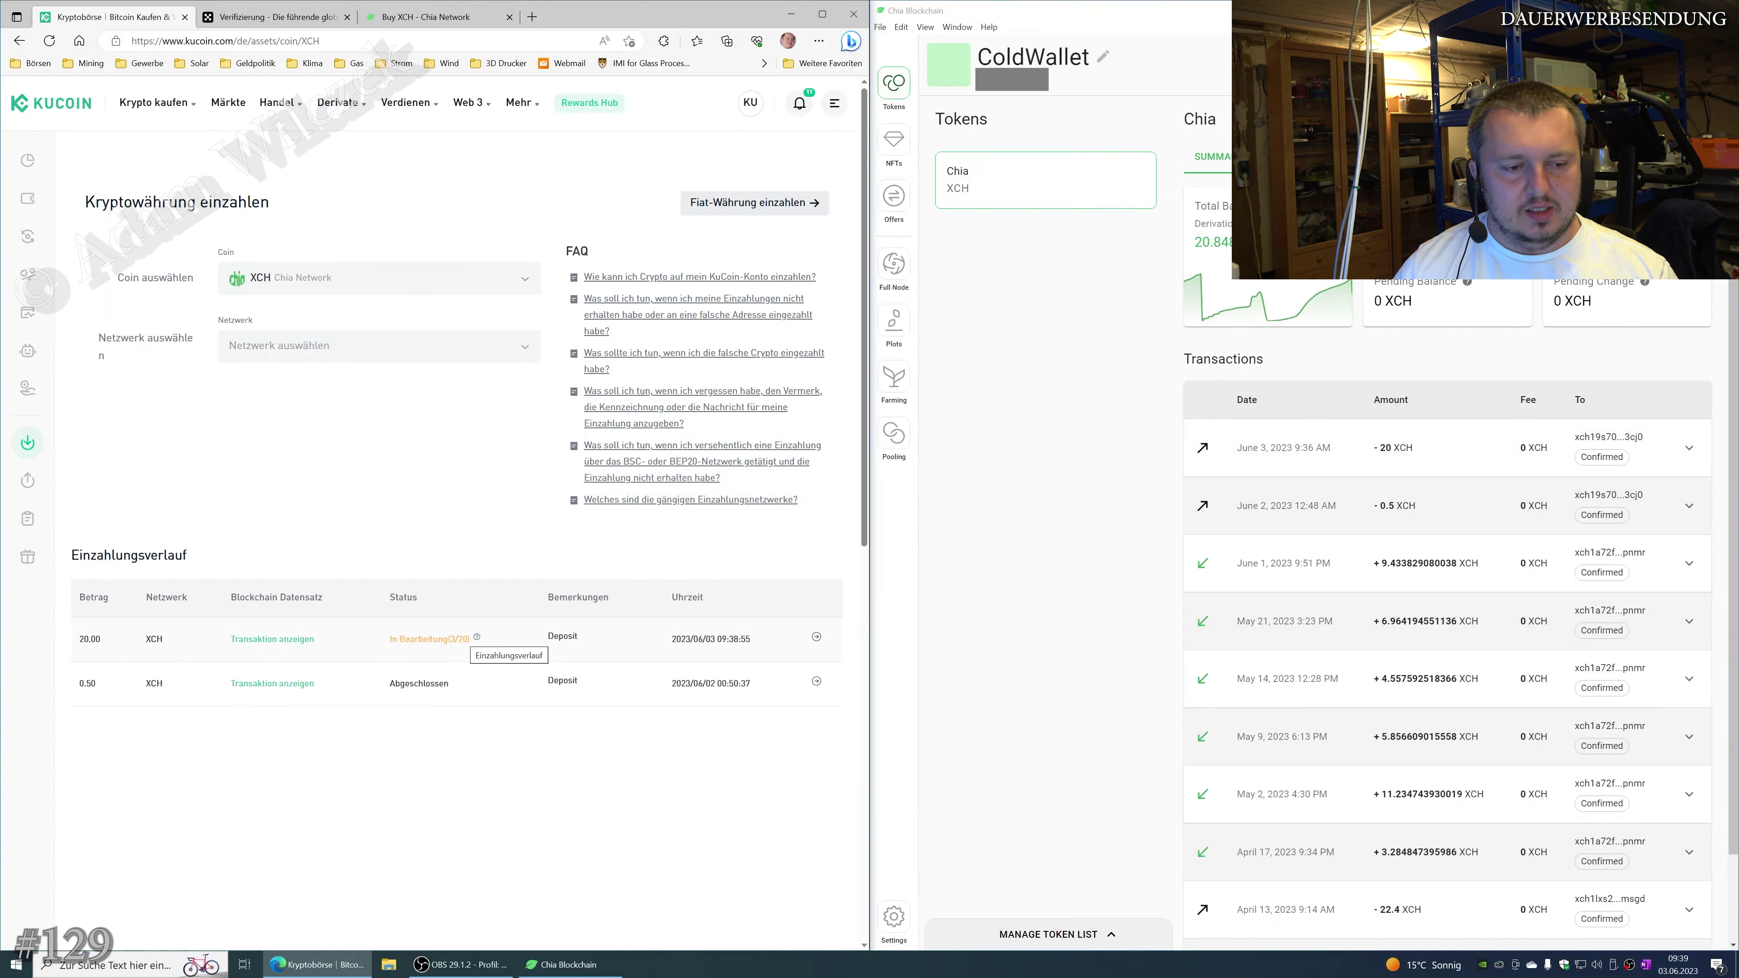
mouse_move(477, 638)
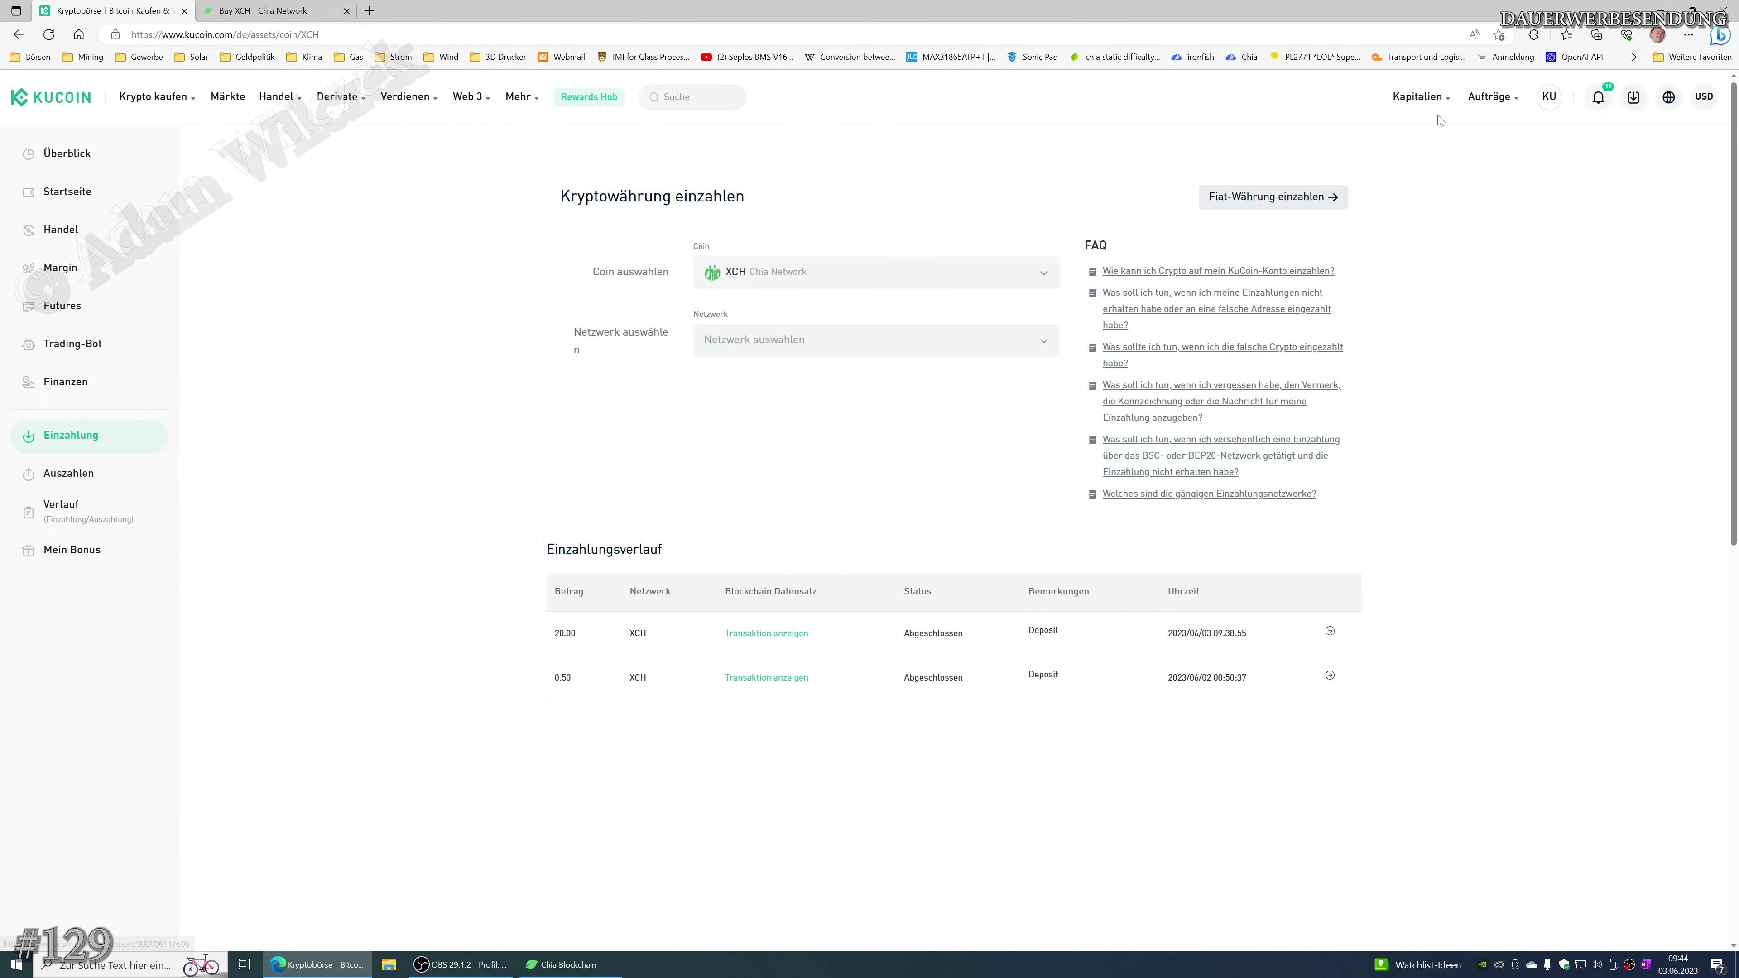
Transfer the maximum available 20 XCH from the main account (Hauptkonto) to the trading account (Handelskonto)
mouse_move(1441, 100)
left_click(1389, 202)
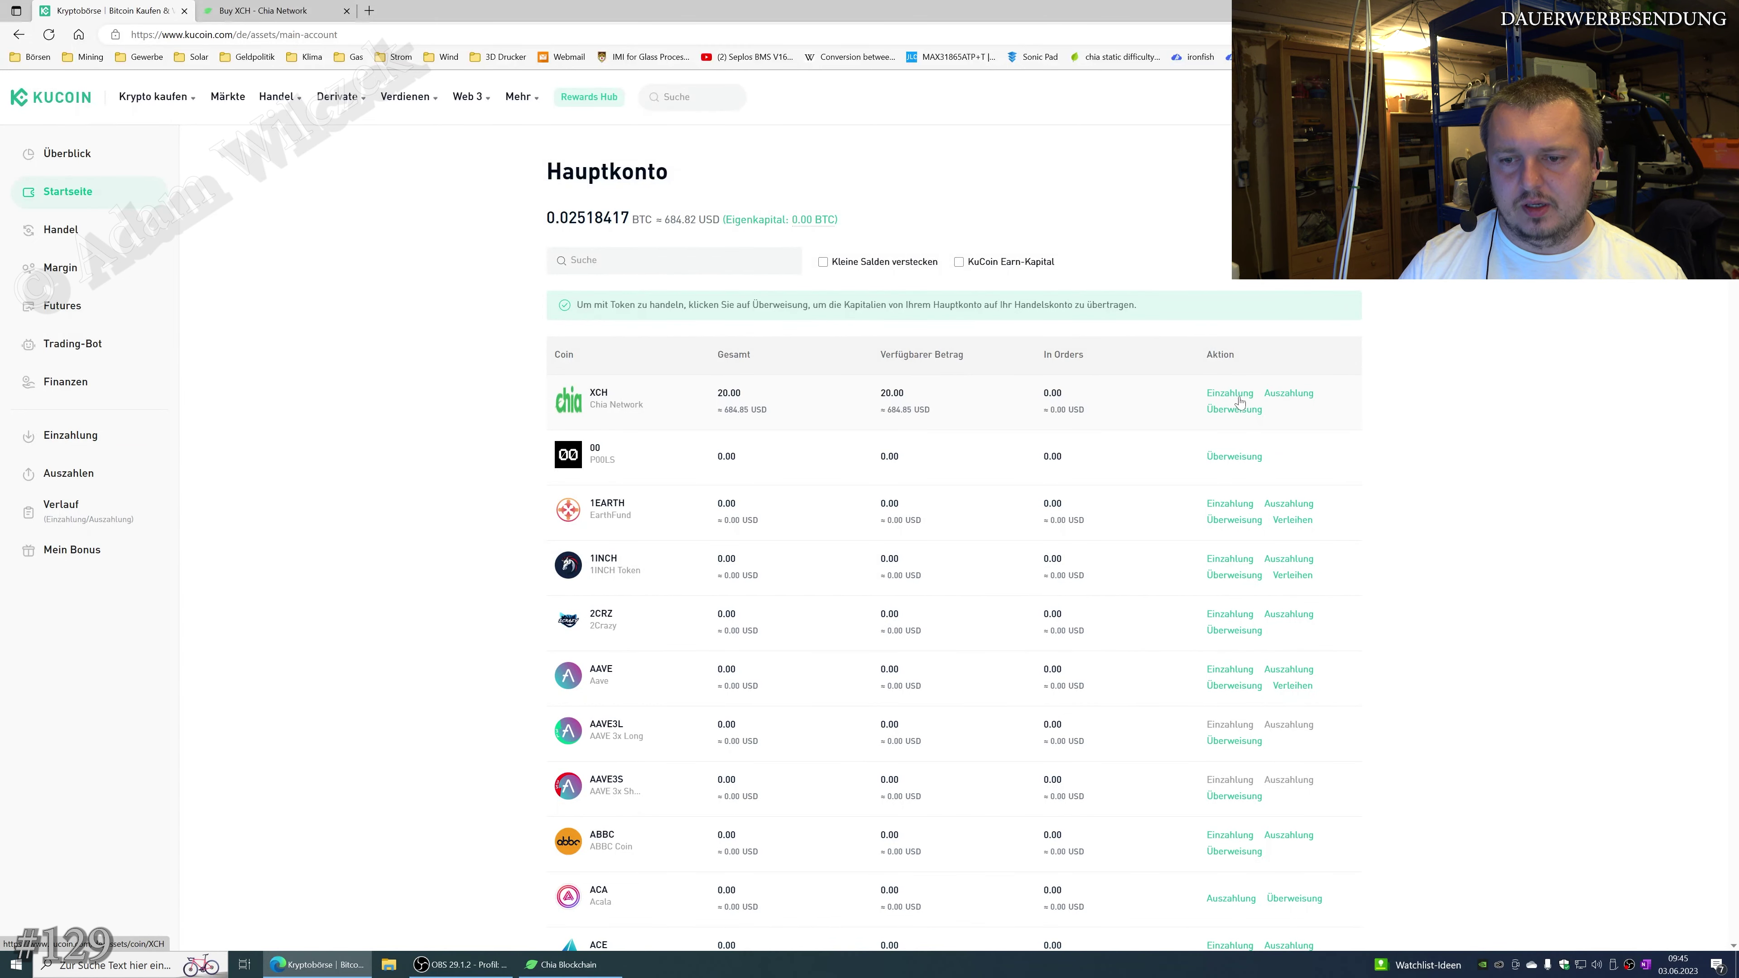
left_click(1234, 410)
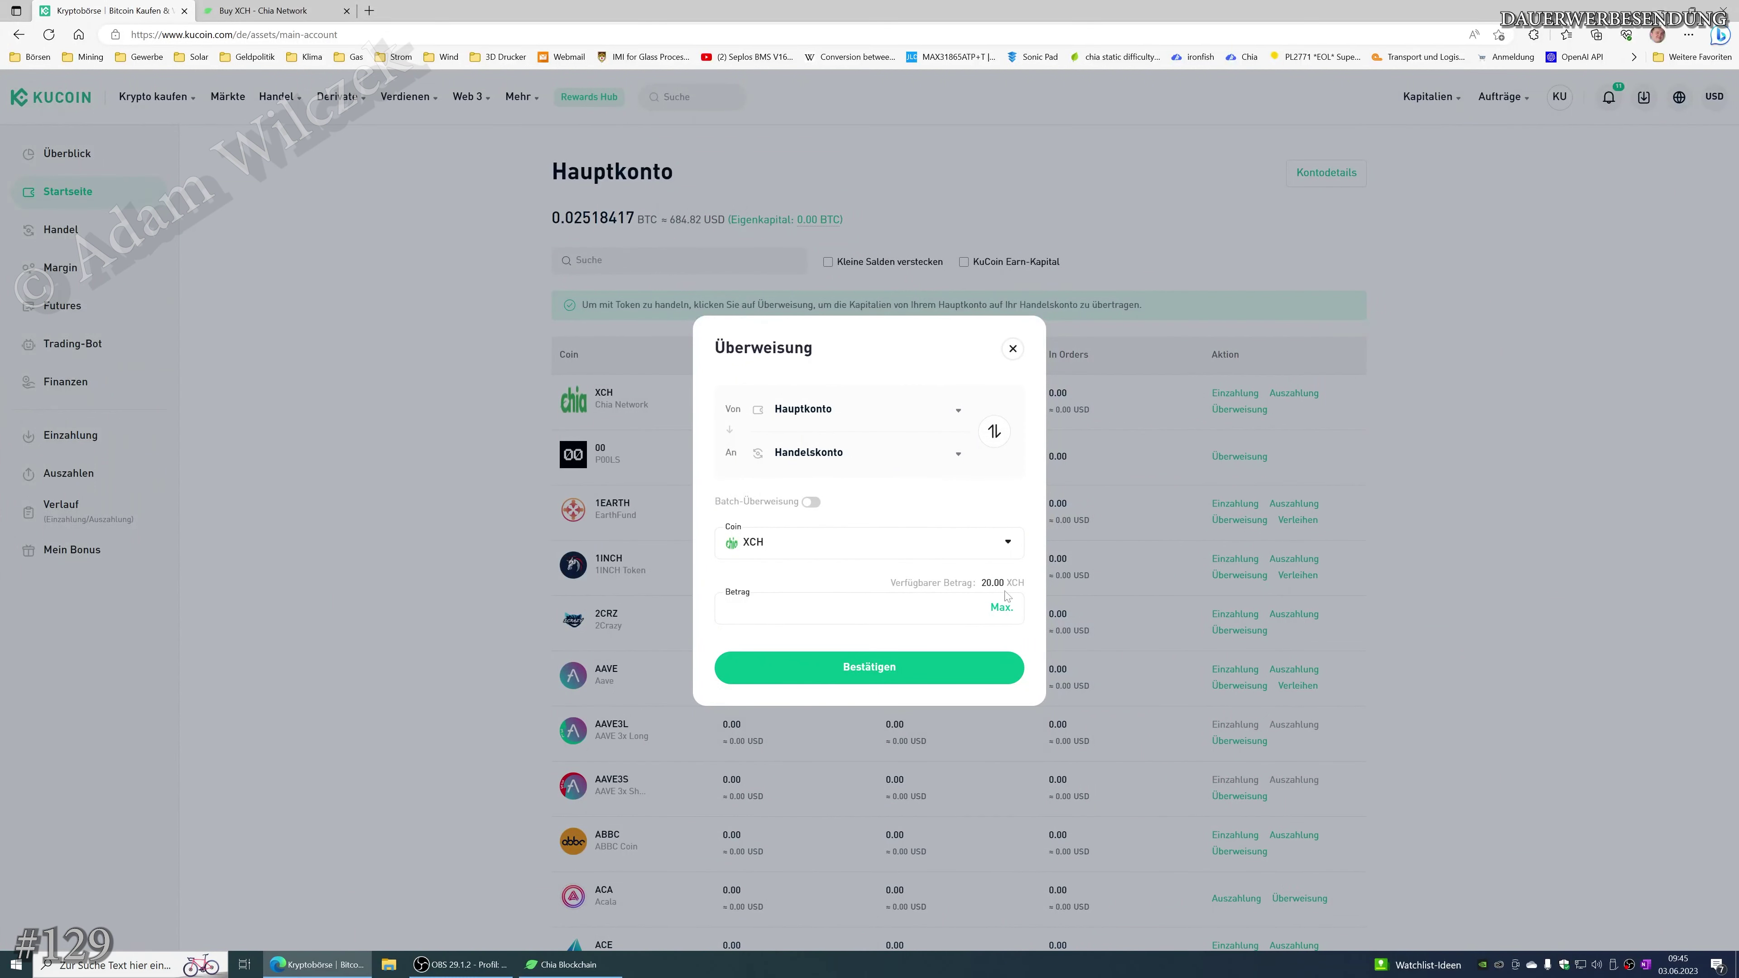
left_click(1001, 609)
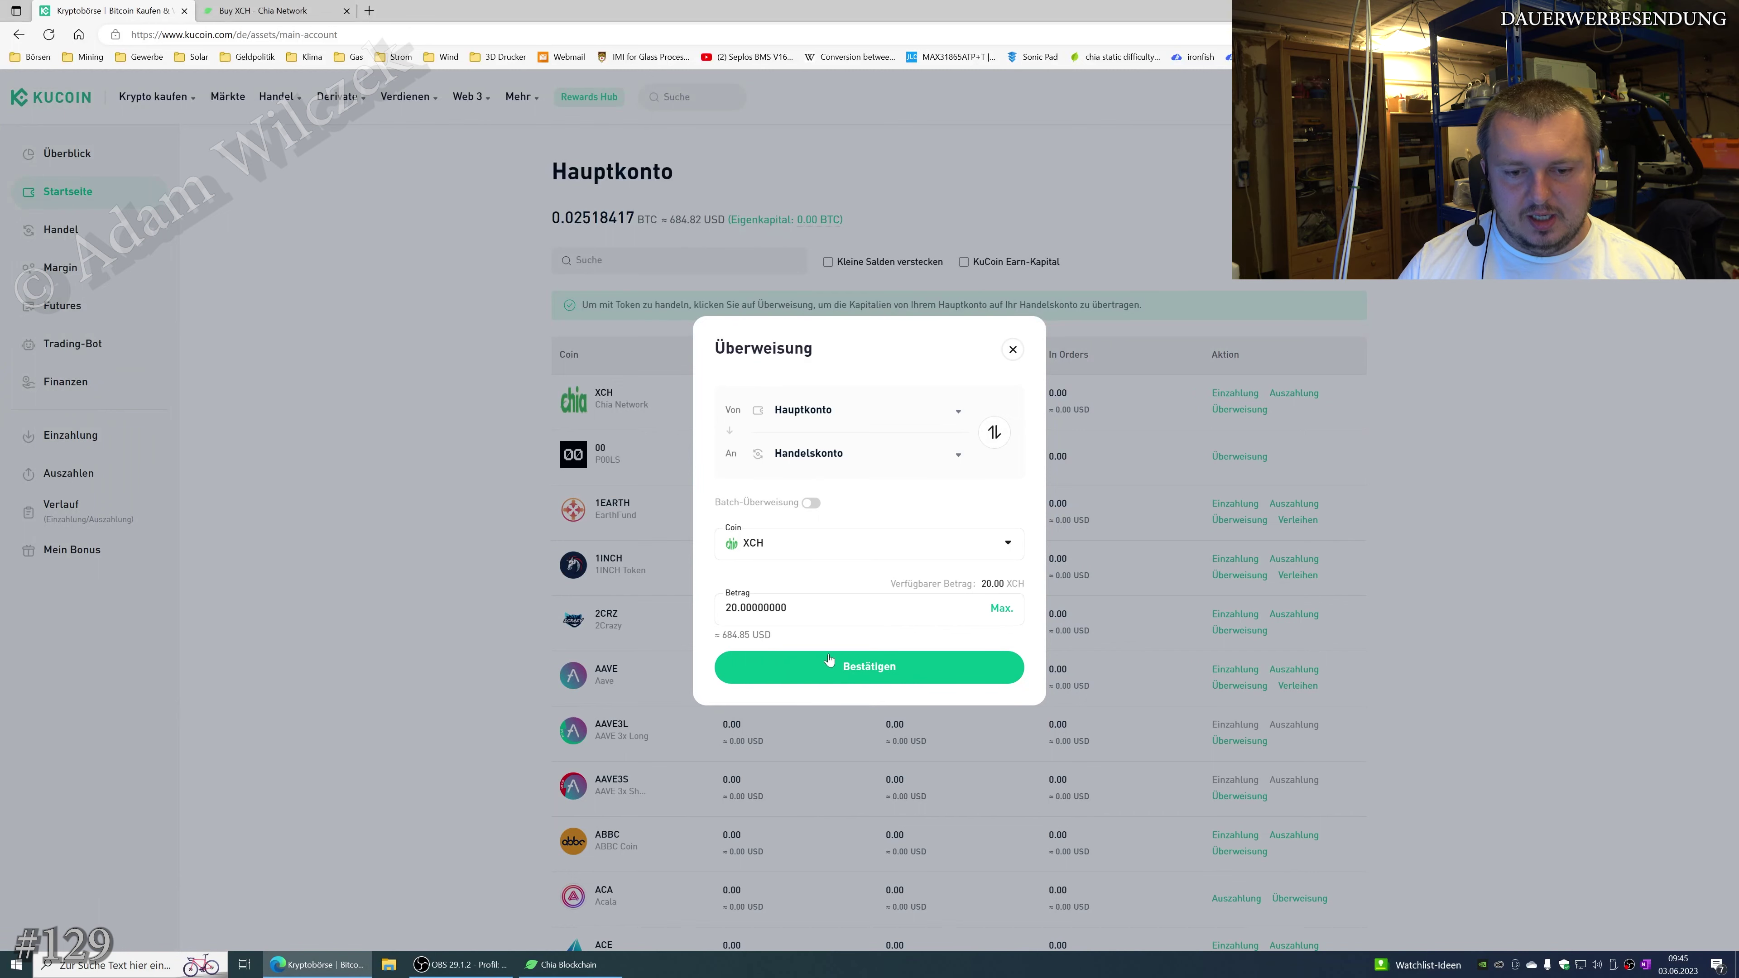
left_click(901, 668)
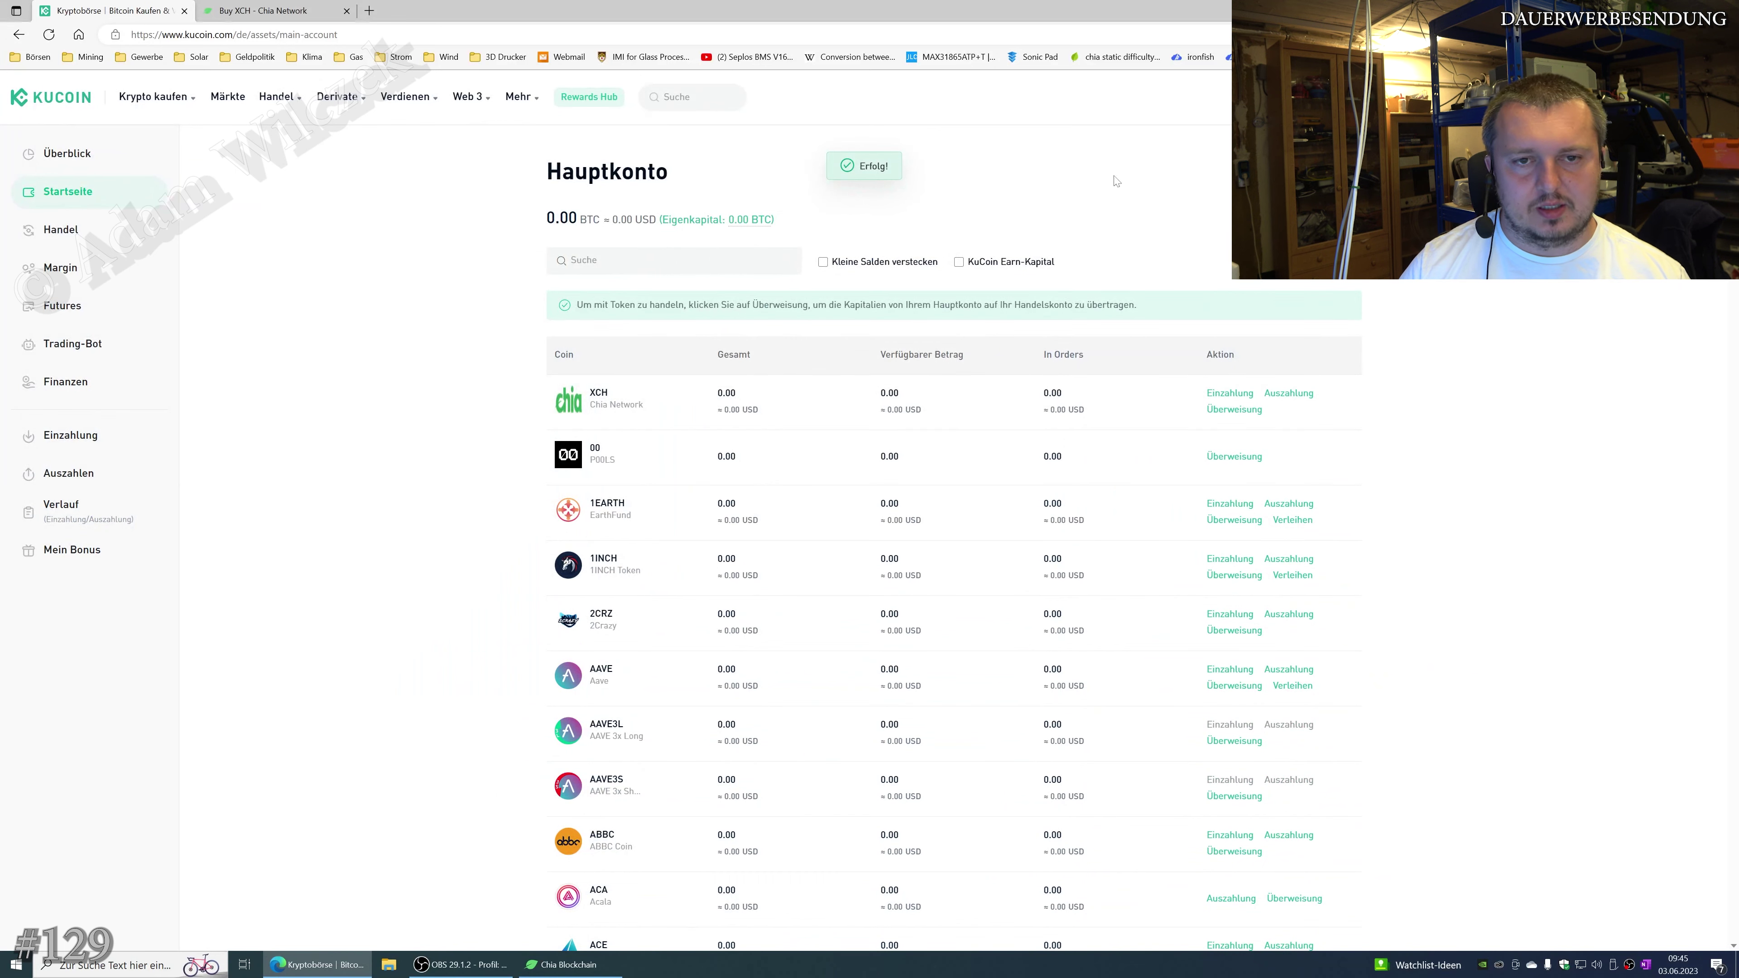
Open the trading account and go to the XCH/USDT trading page for the XCH balance
mouse_move(1421, 97)
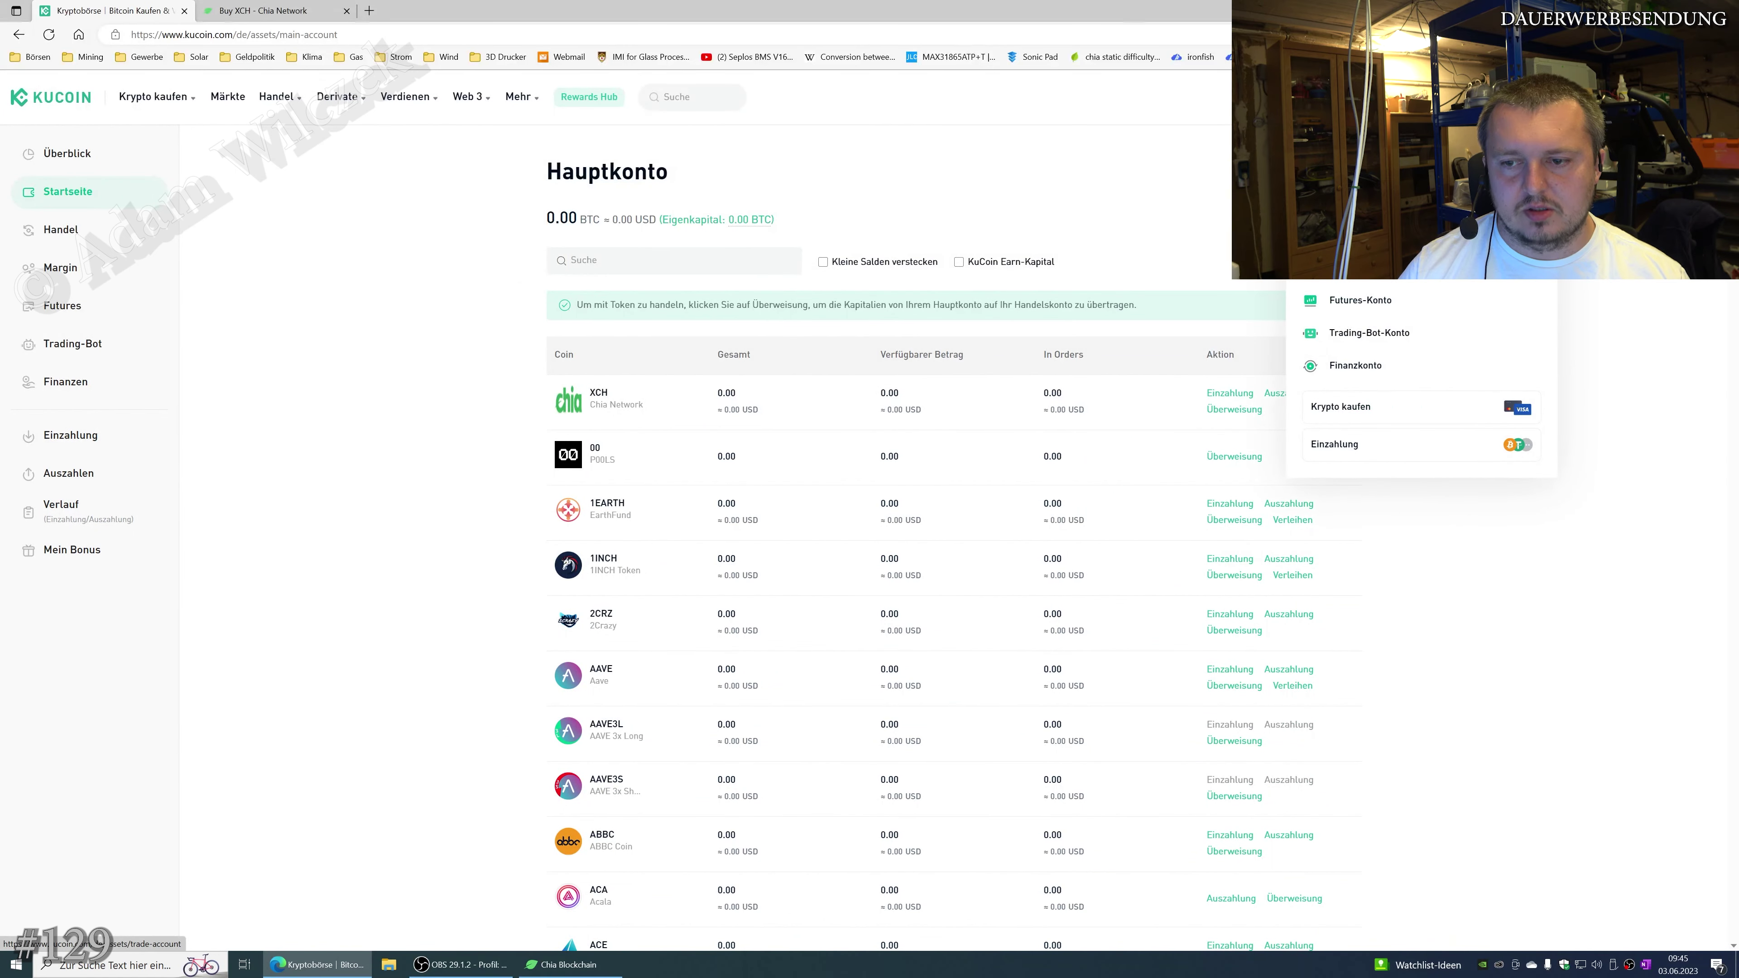
left_click(1362, 267)
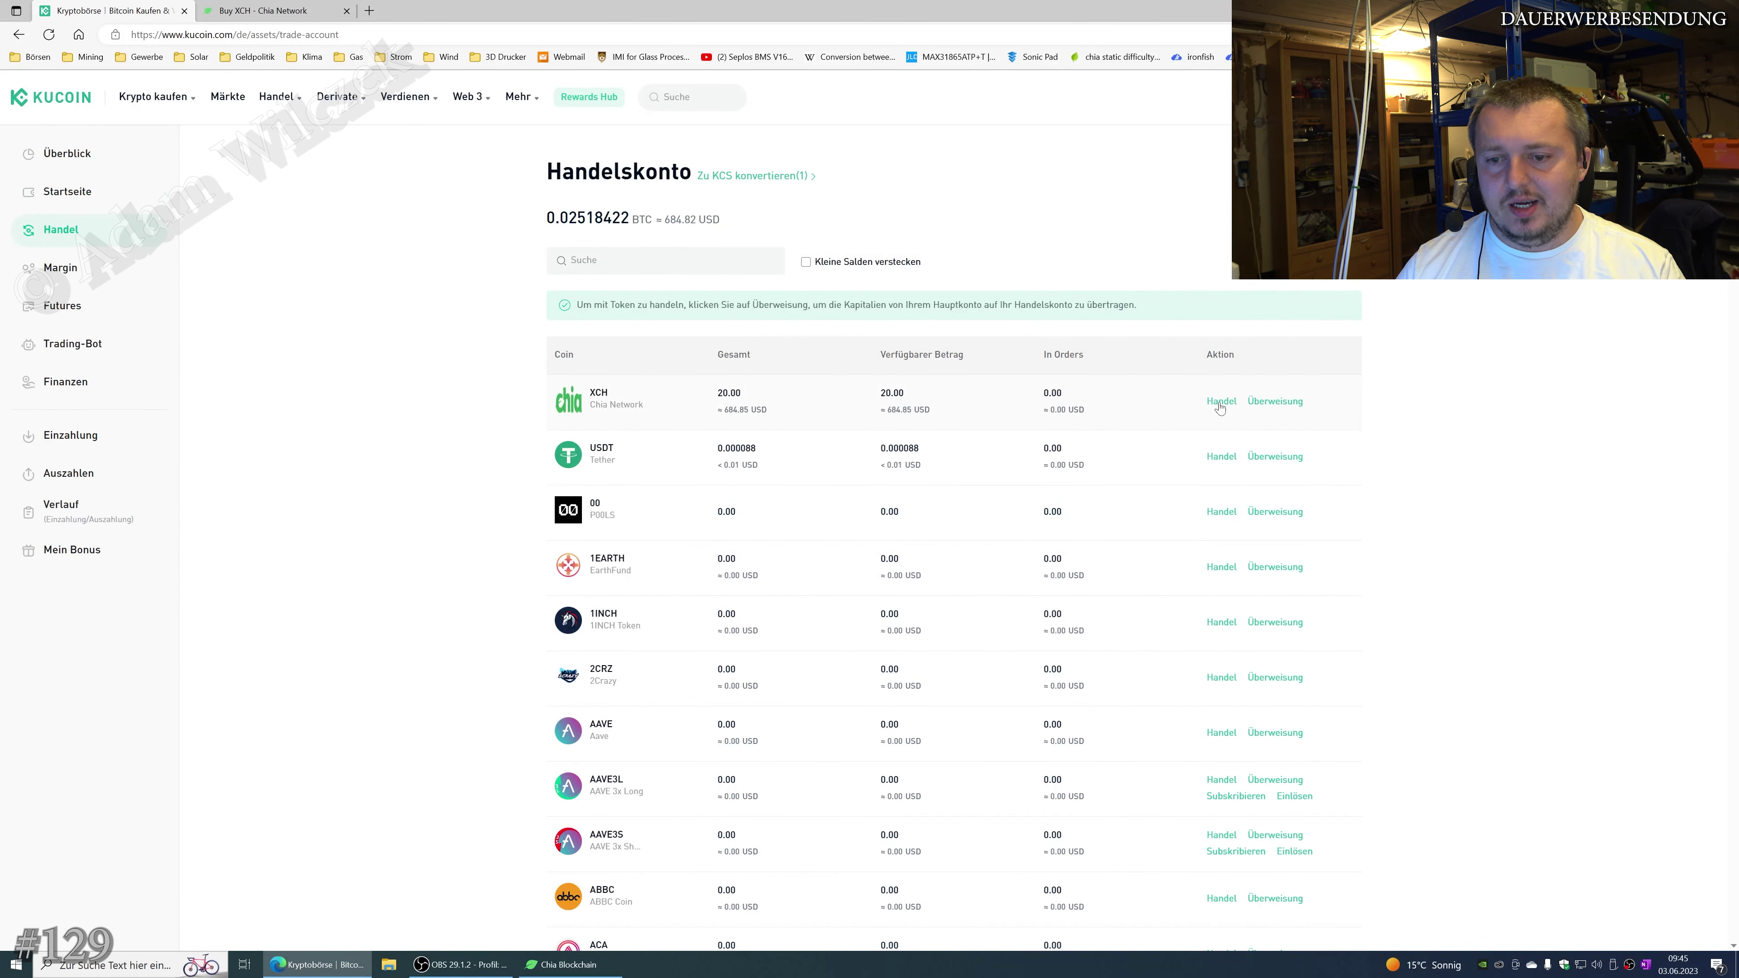
mouse_move(1219, 409)
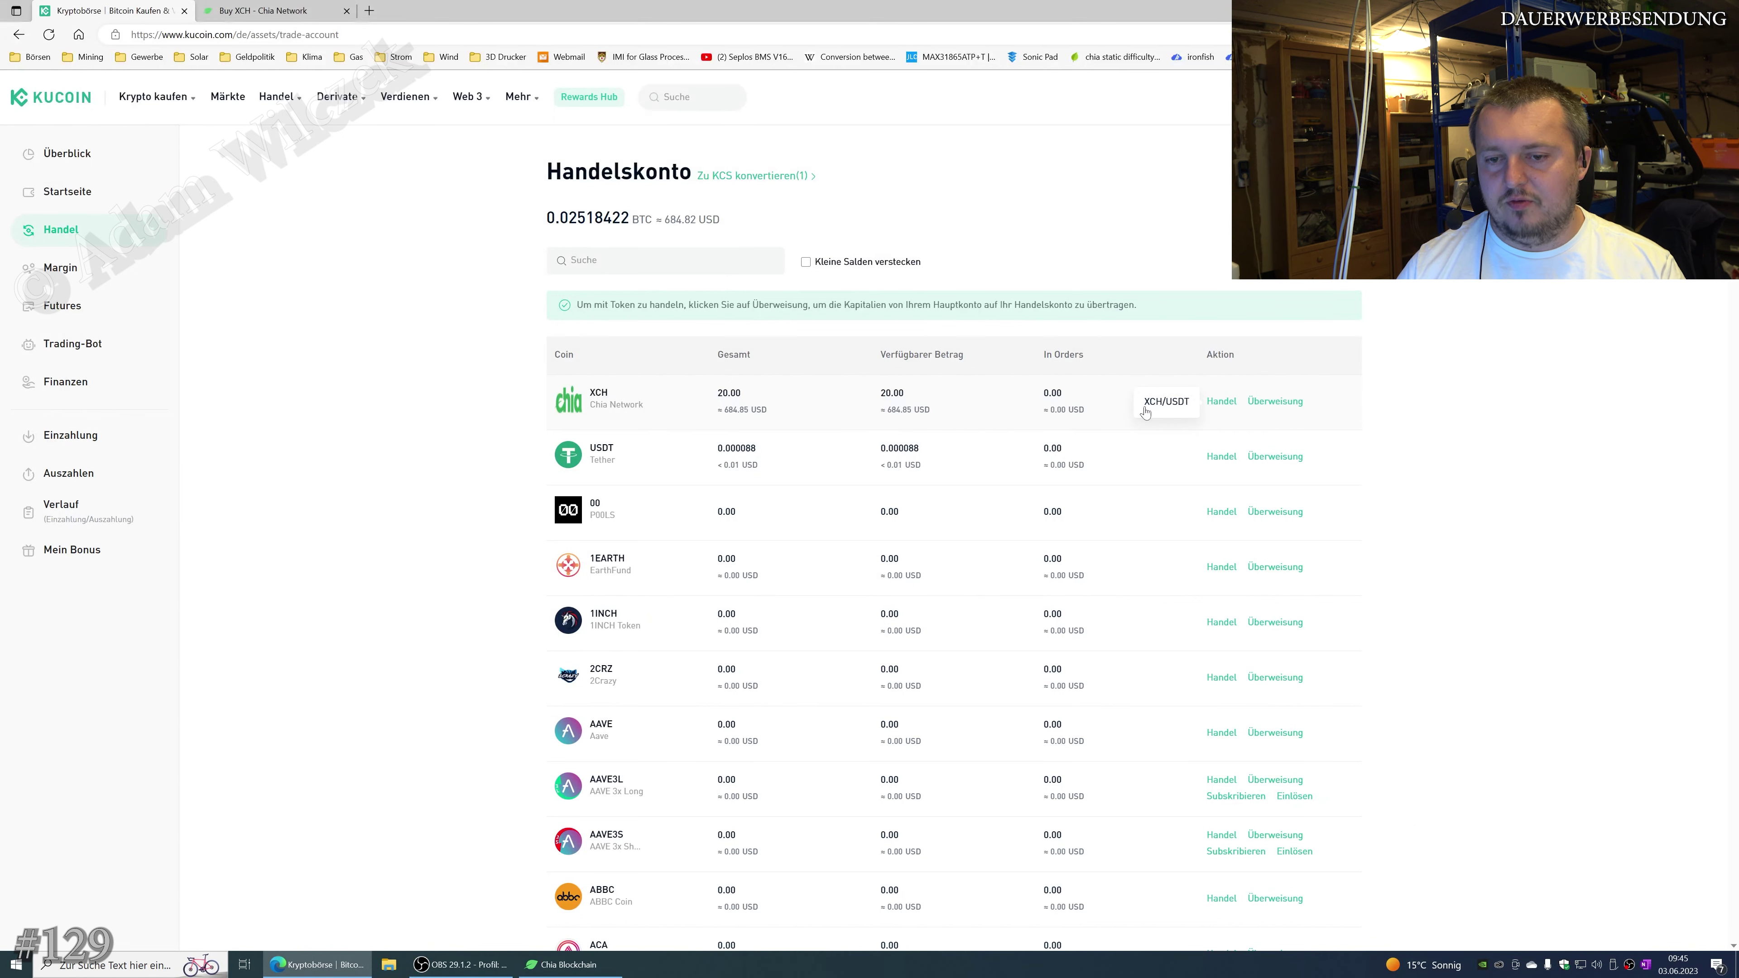
left_click(1177, 408)
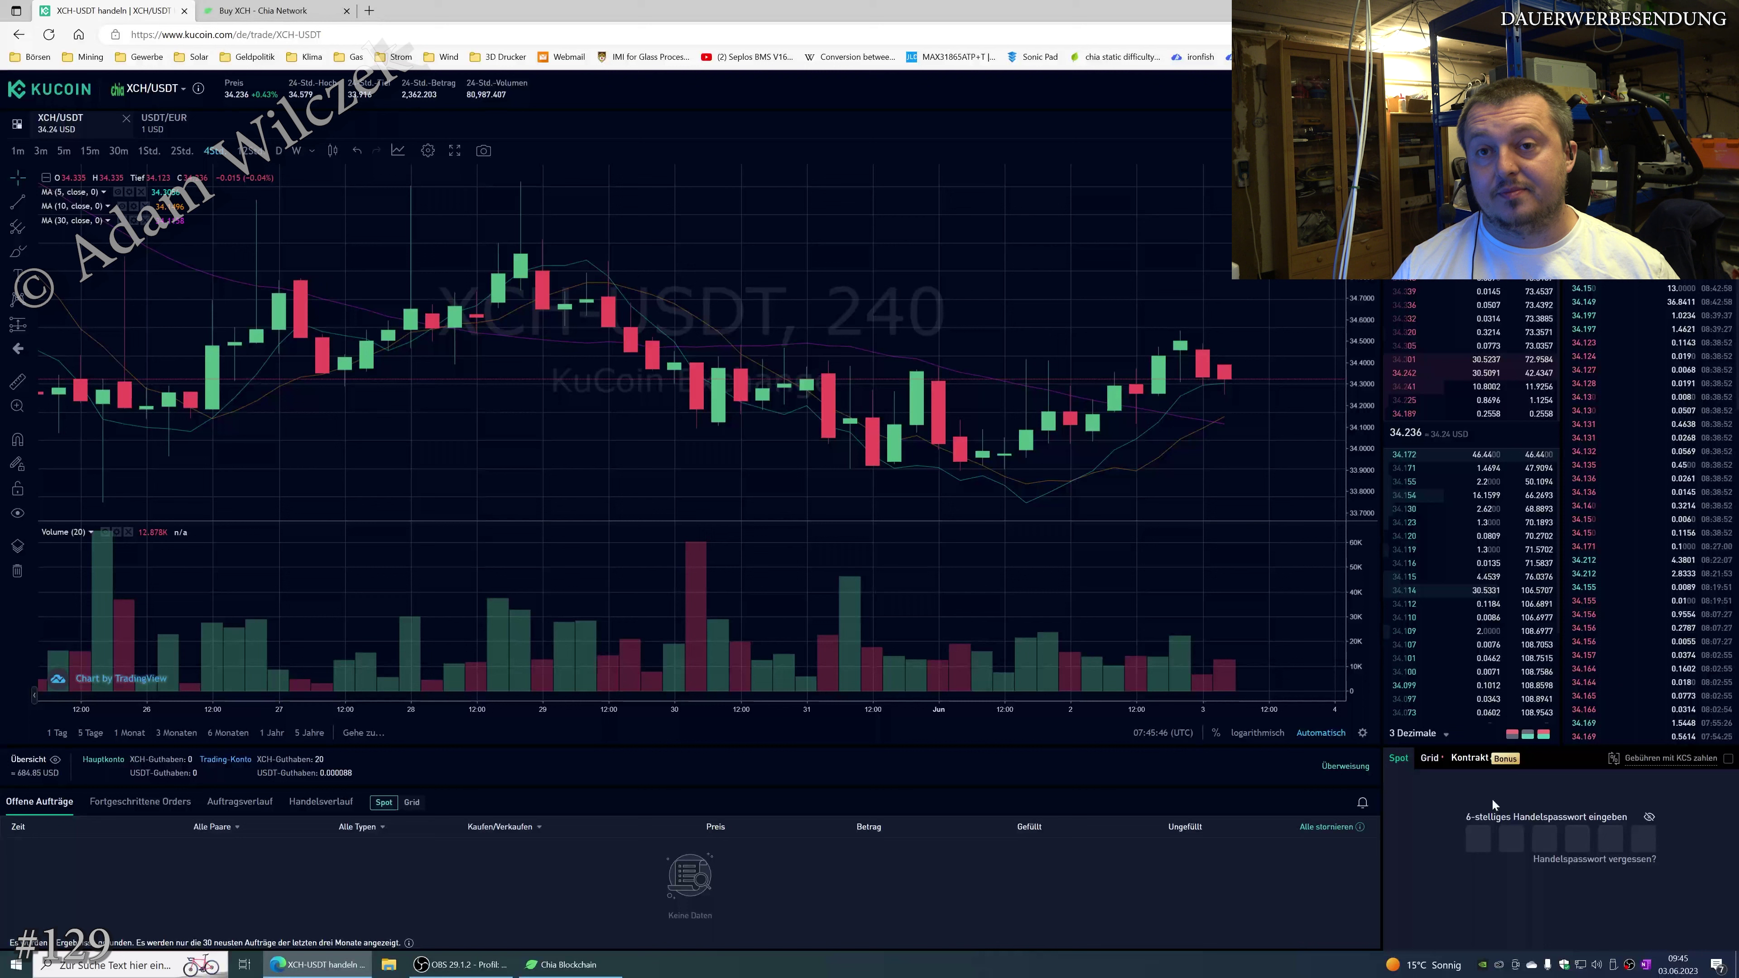
Enter the six-digit trading password and place a limit order to sell 20 XCH at 34.242 USDT
left_click(1486, 853)
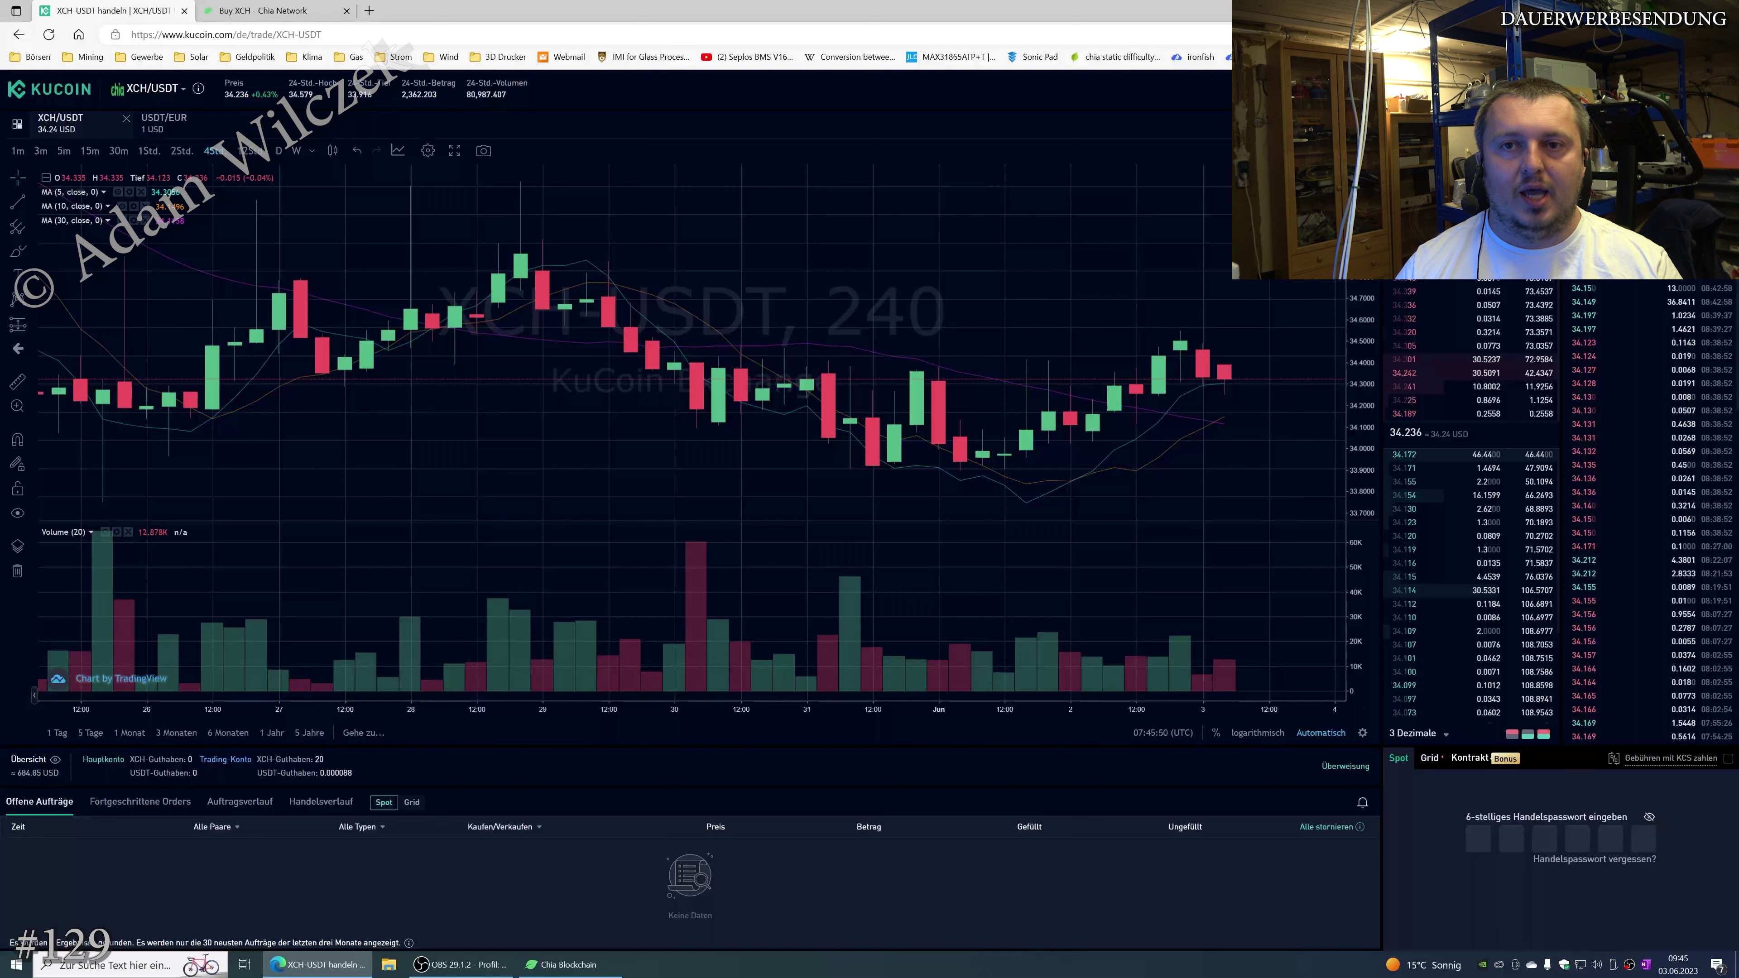
left_click(1484, 845)
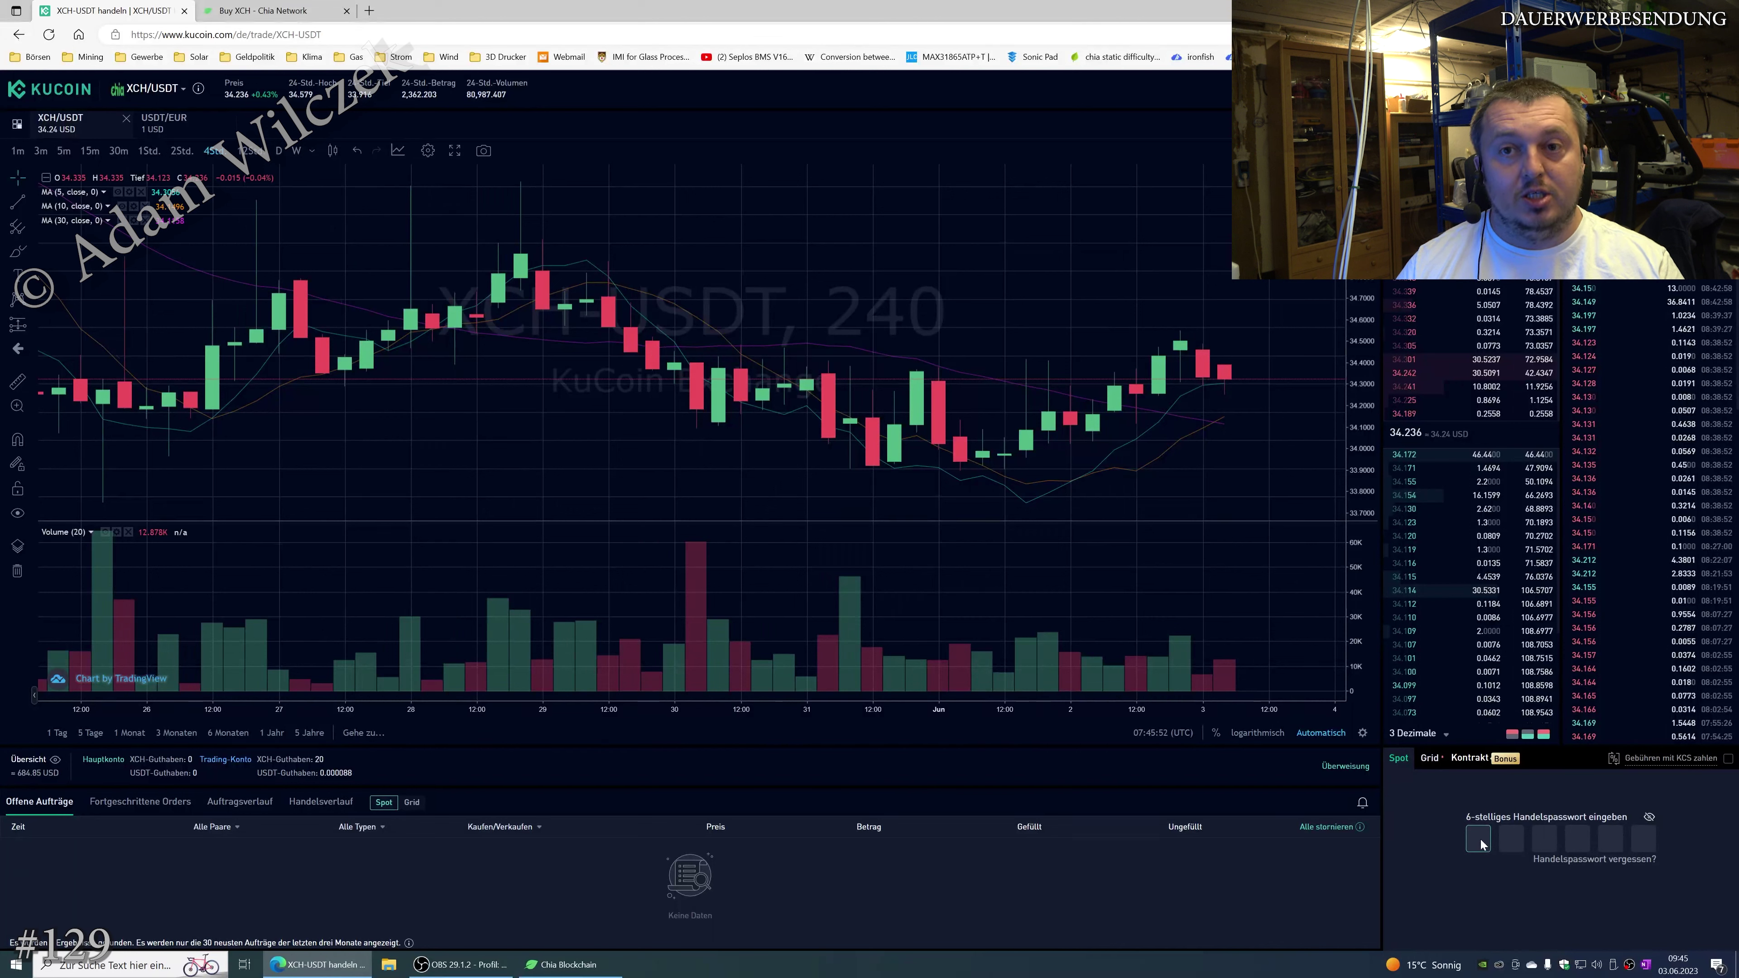
type("******")
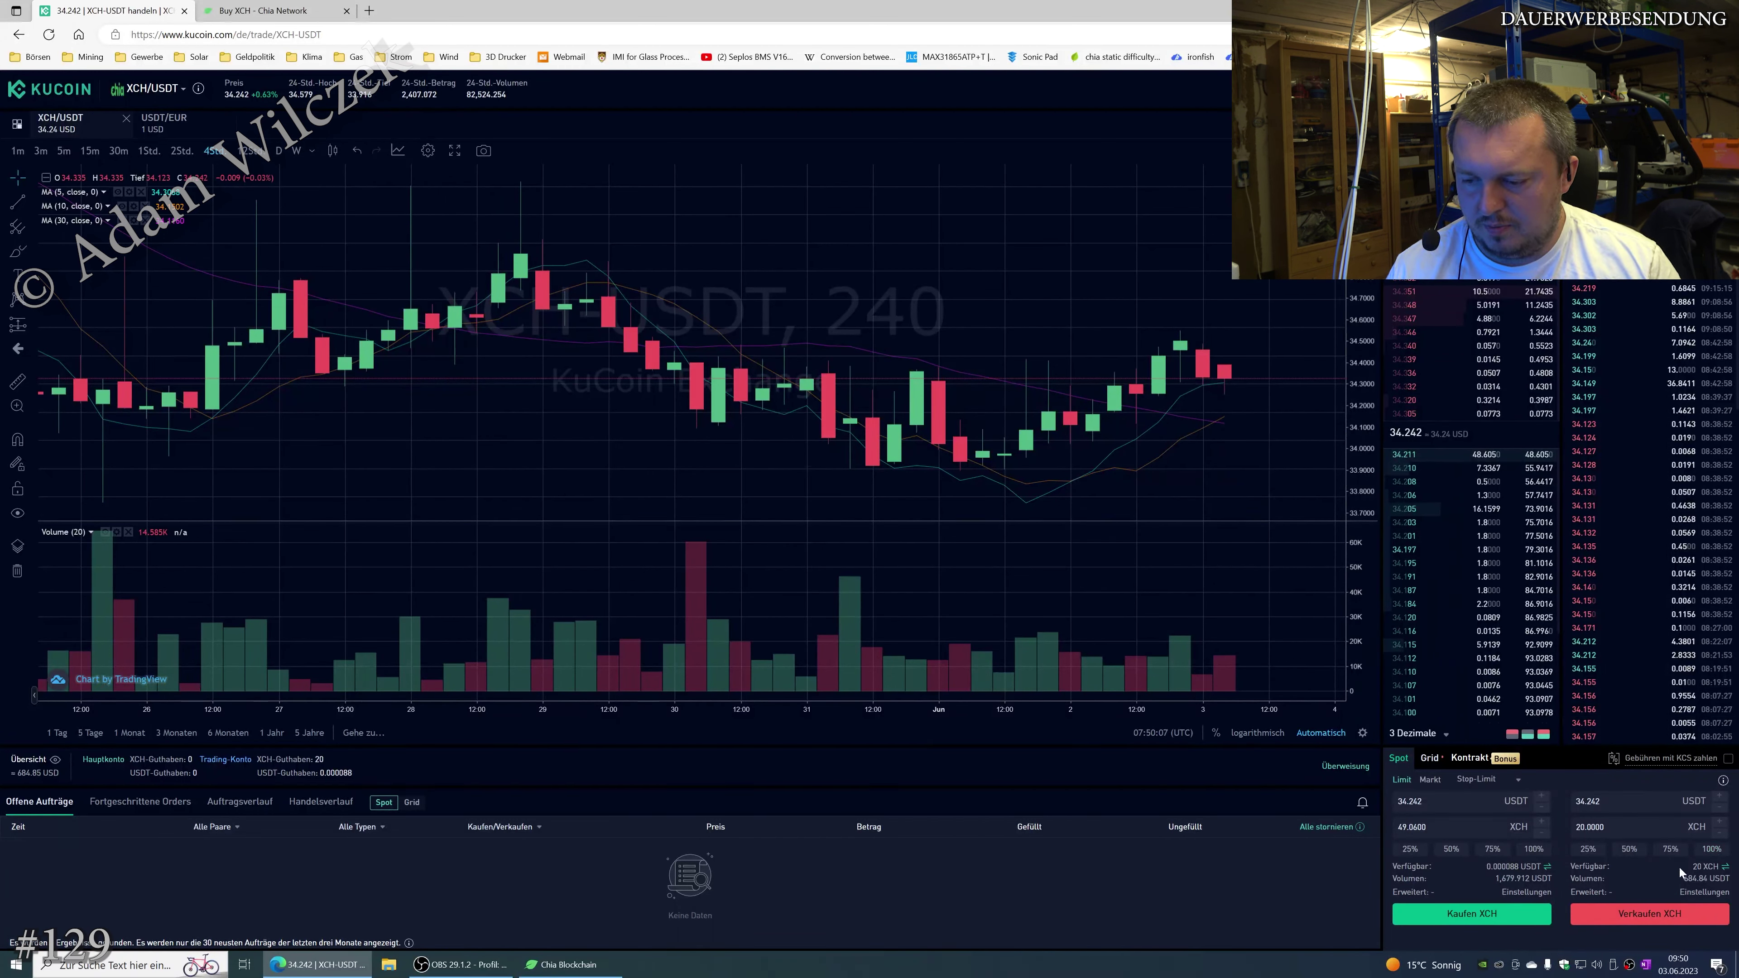
left_click(1643, 913)
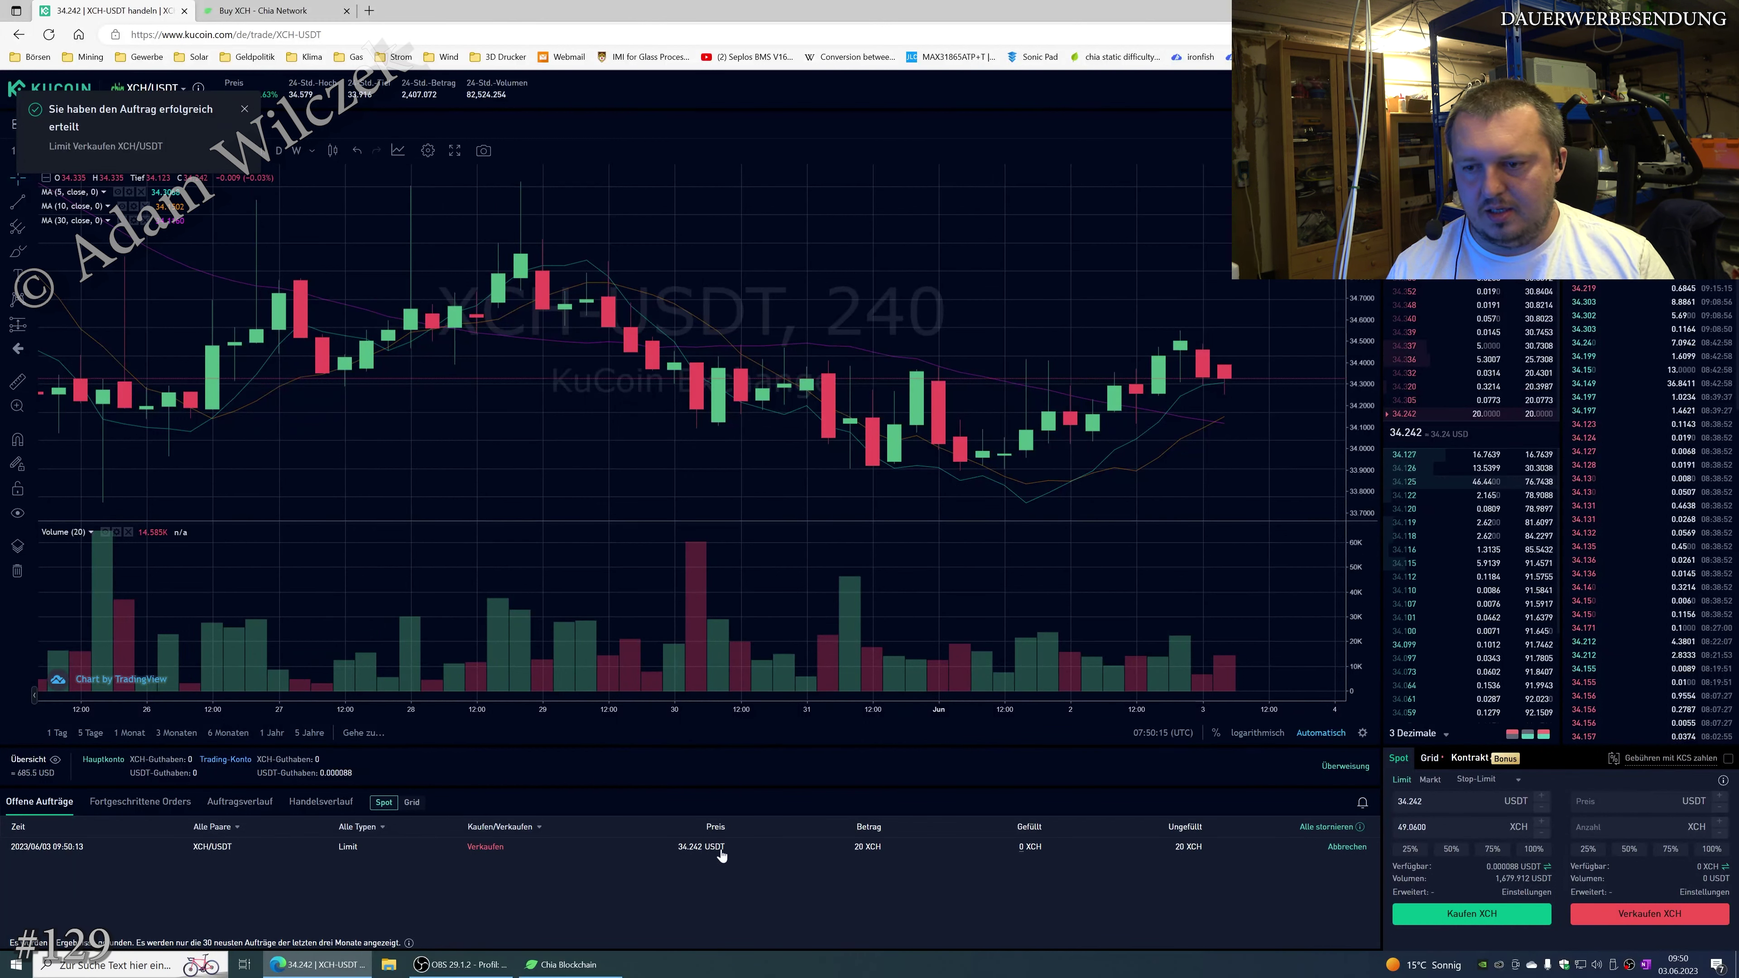
mouse_move(1434, 466)
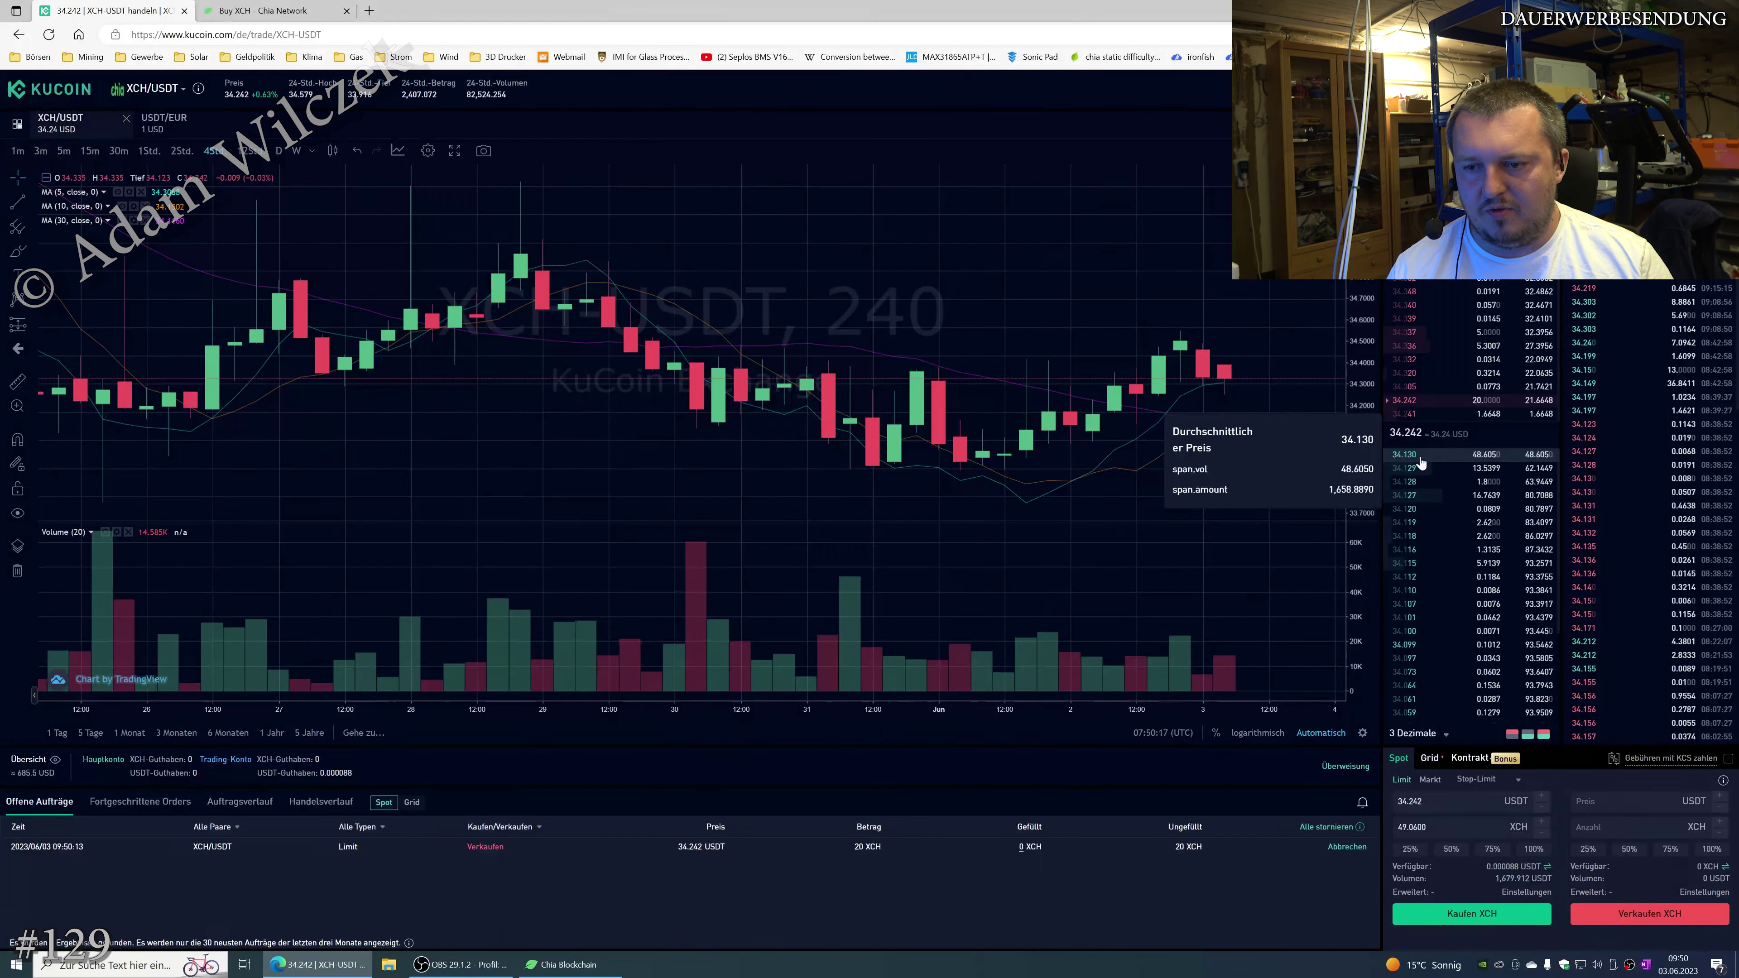
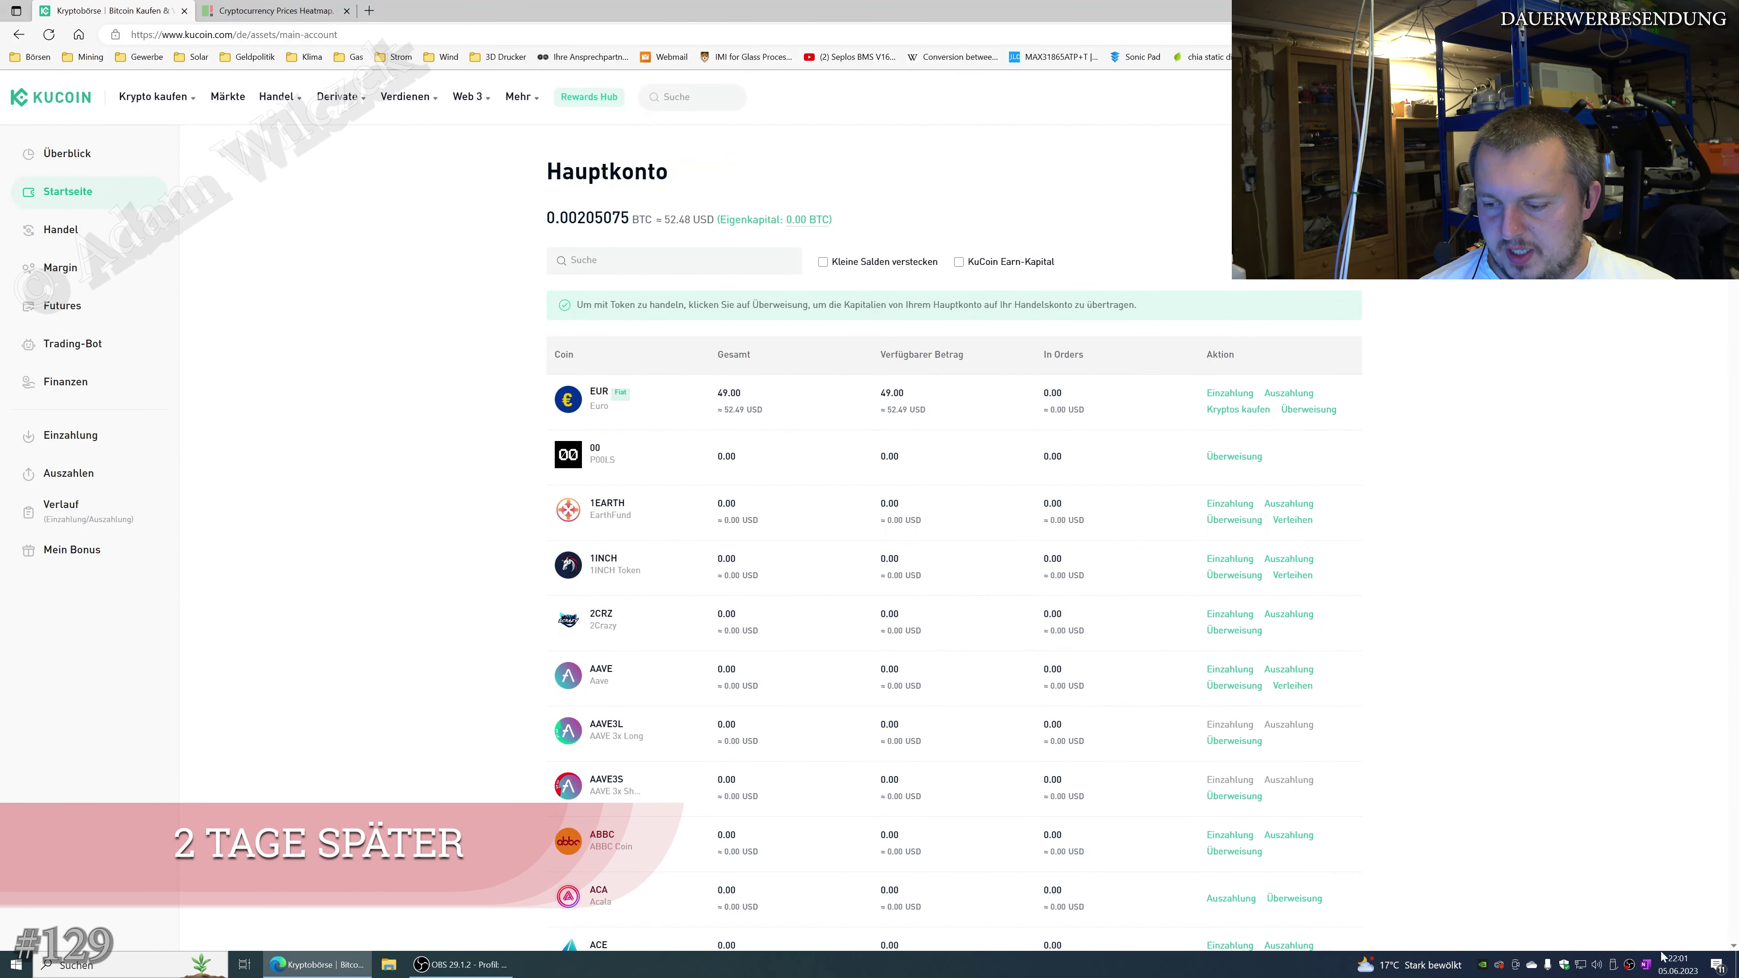
Check the current date in the system calendar
left_click(1677, 964)
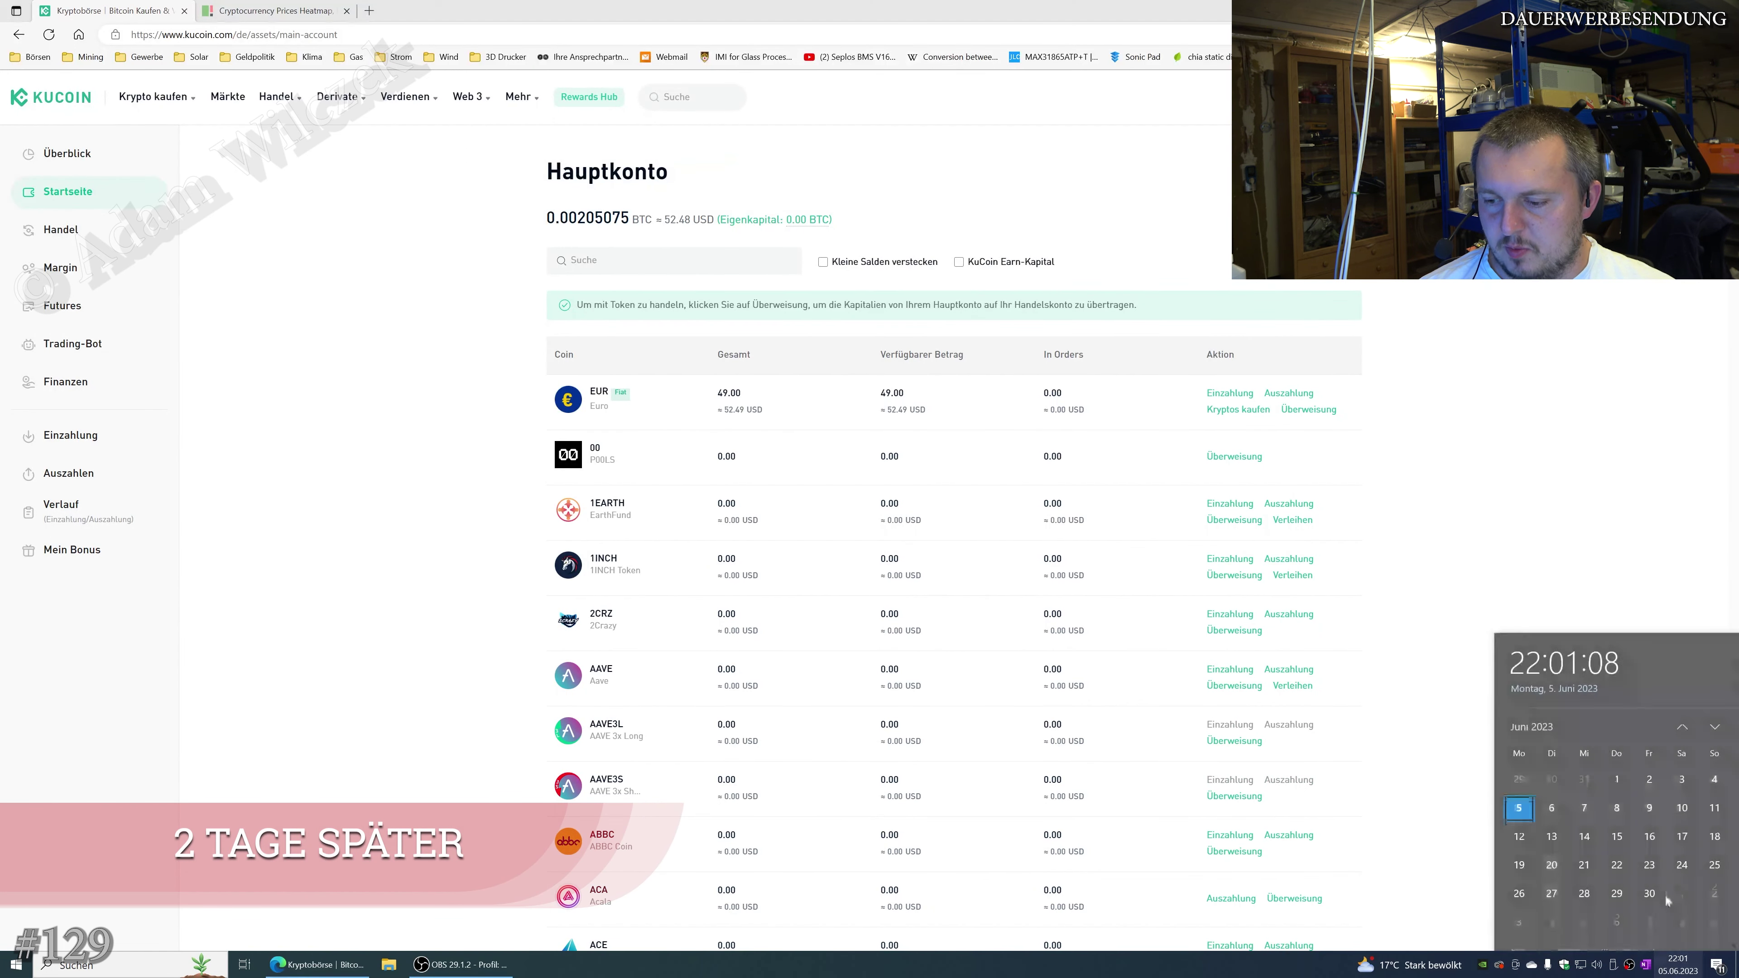
left_click(1559, 506)
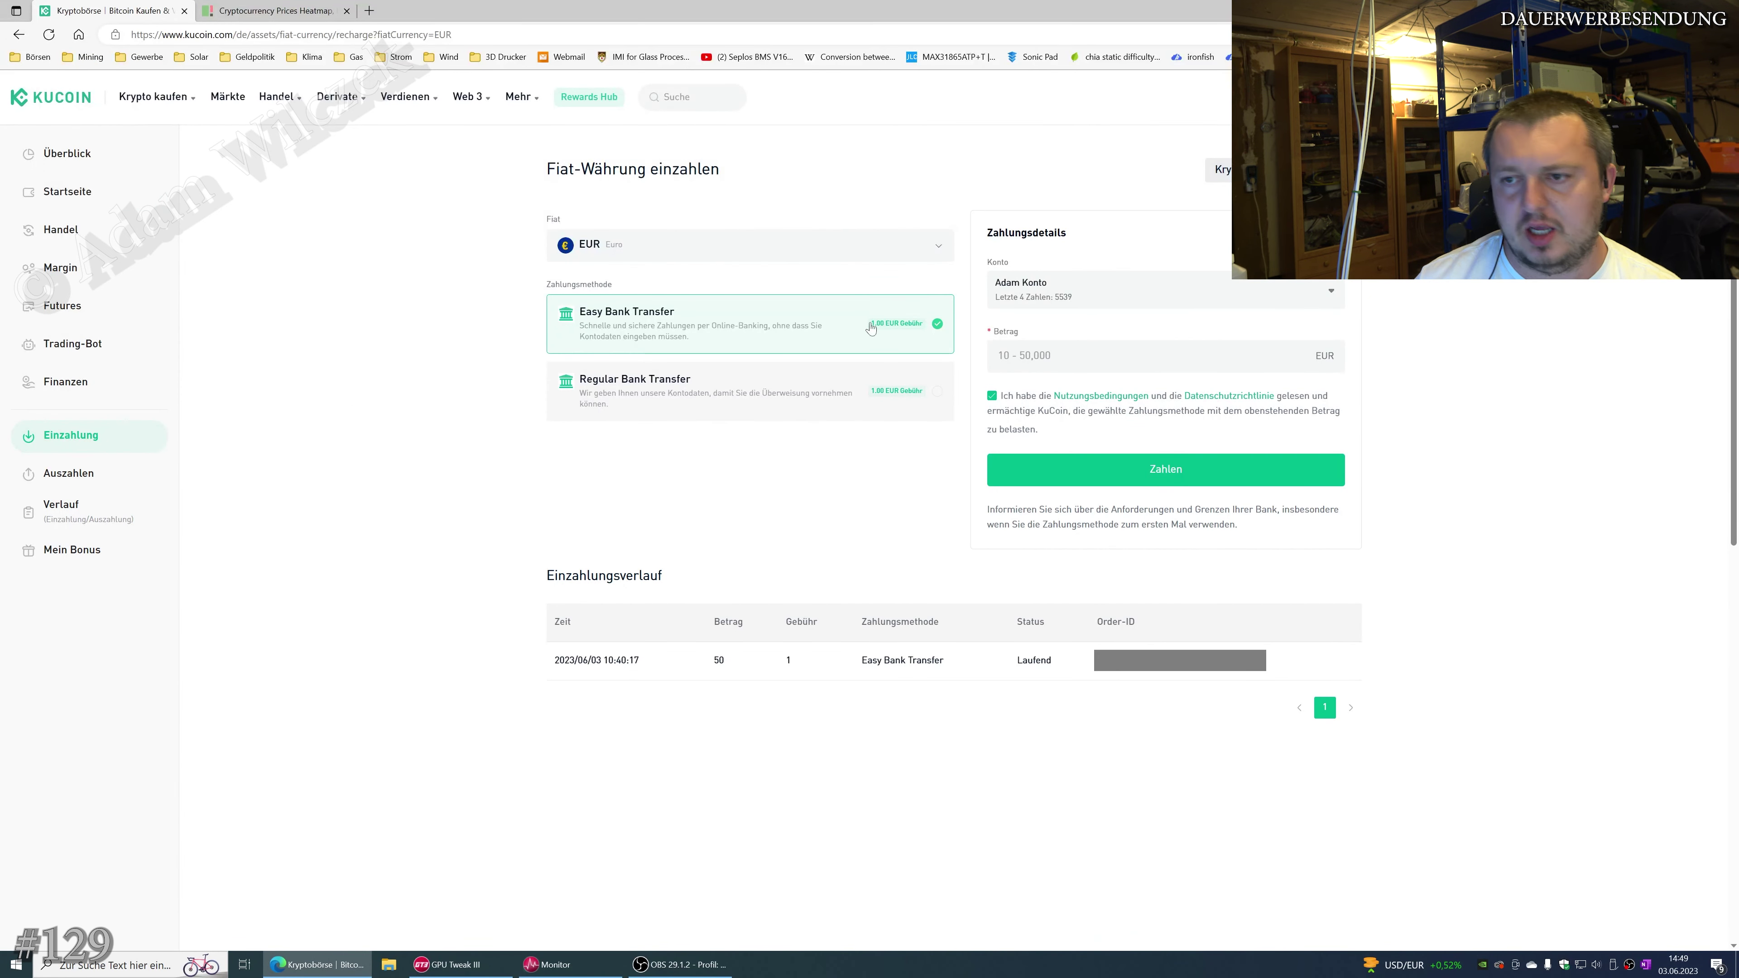
Open the quick crypto purchase page and link a Visa card with its card information and billing address
mouse_move(1390, 96)
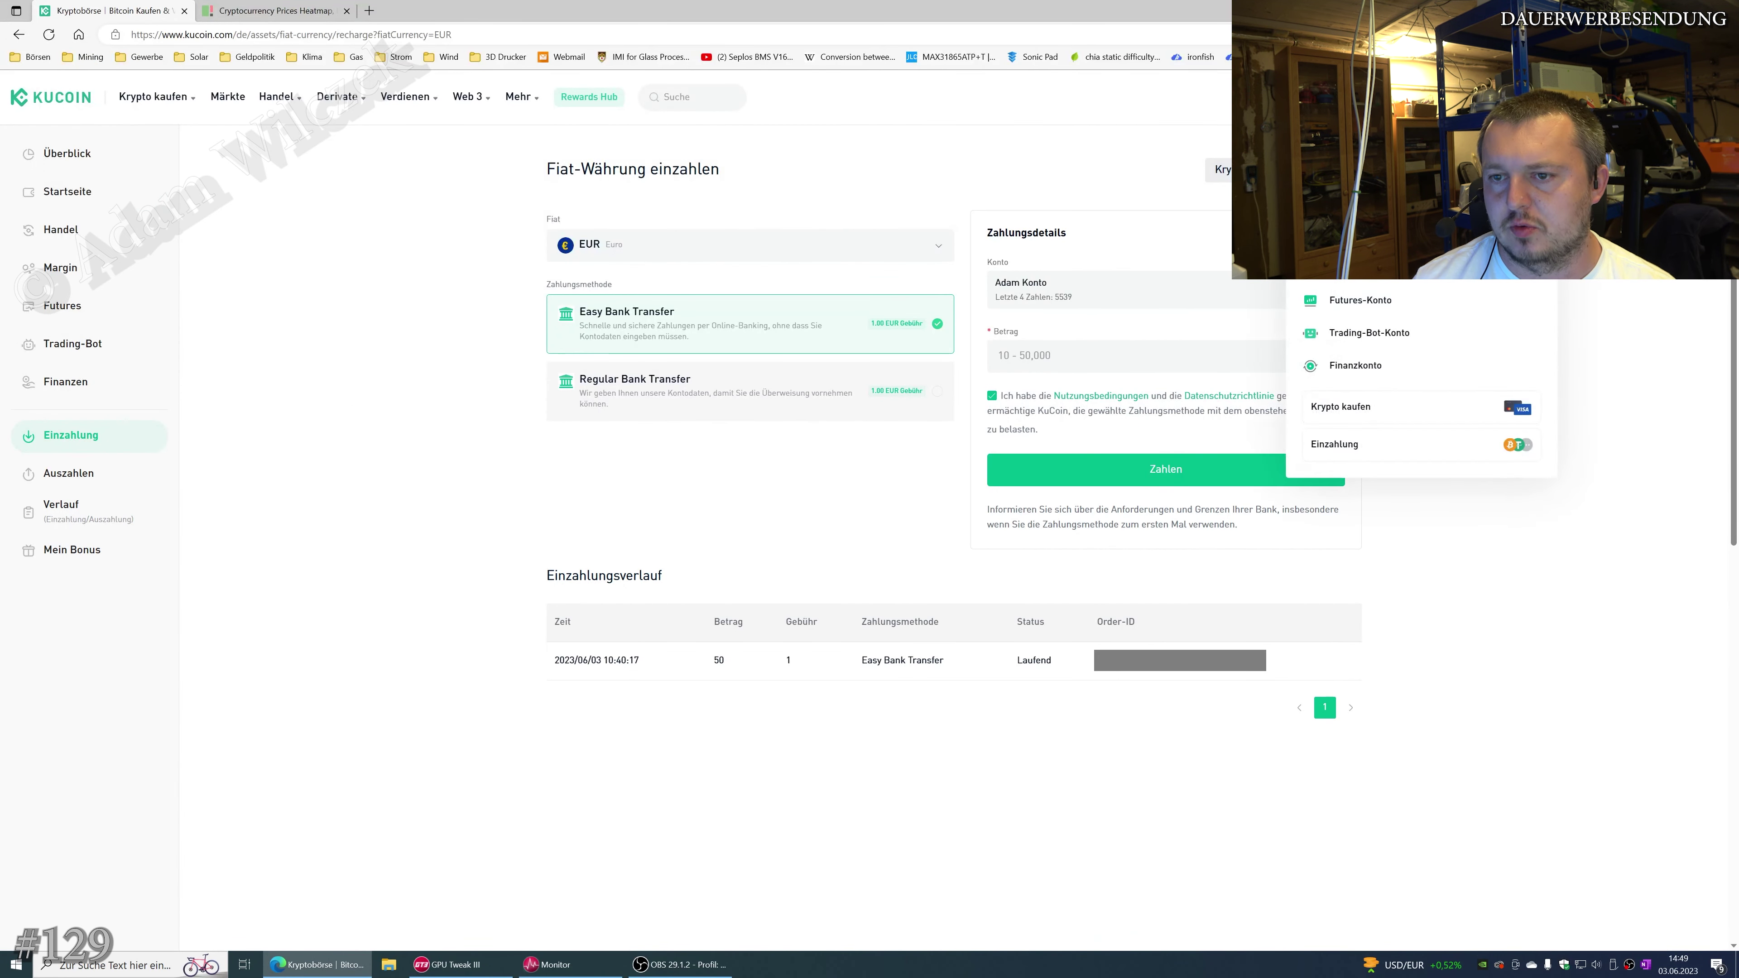
left_click(1384, 411)
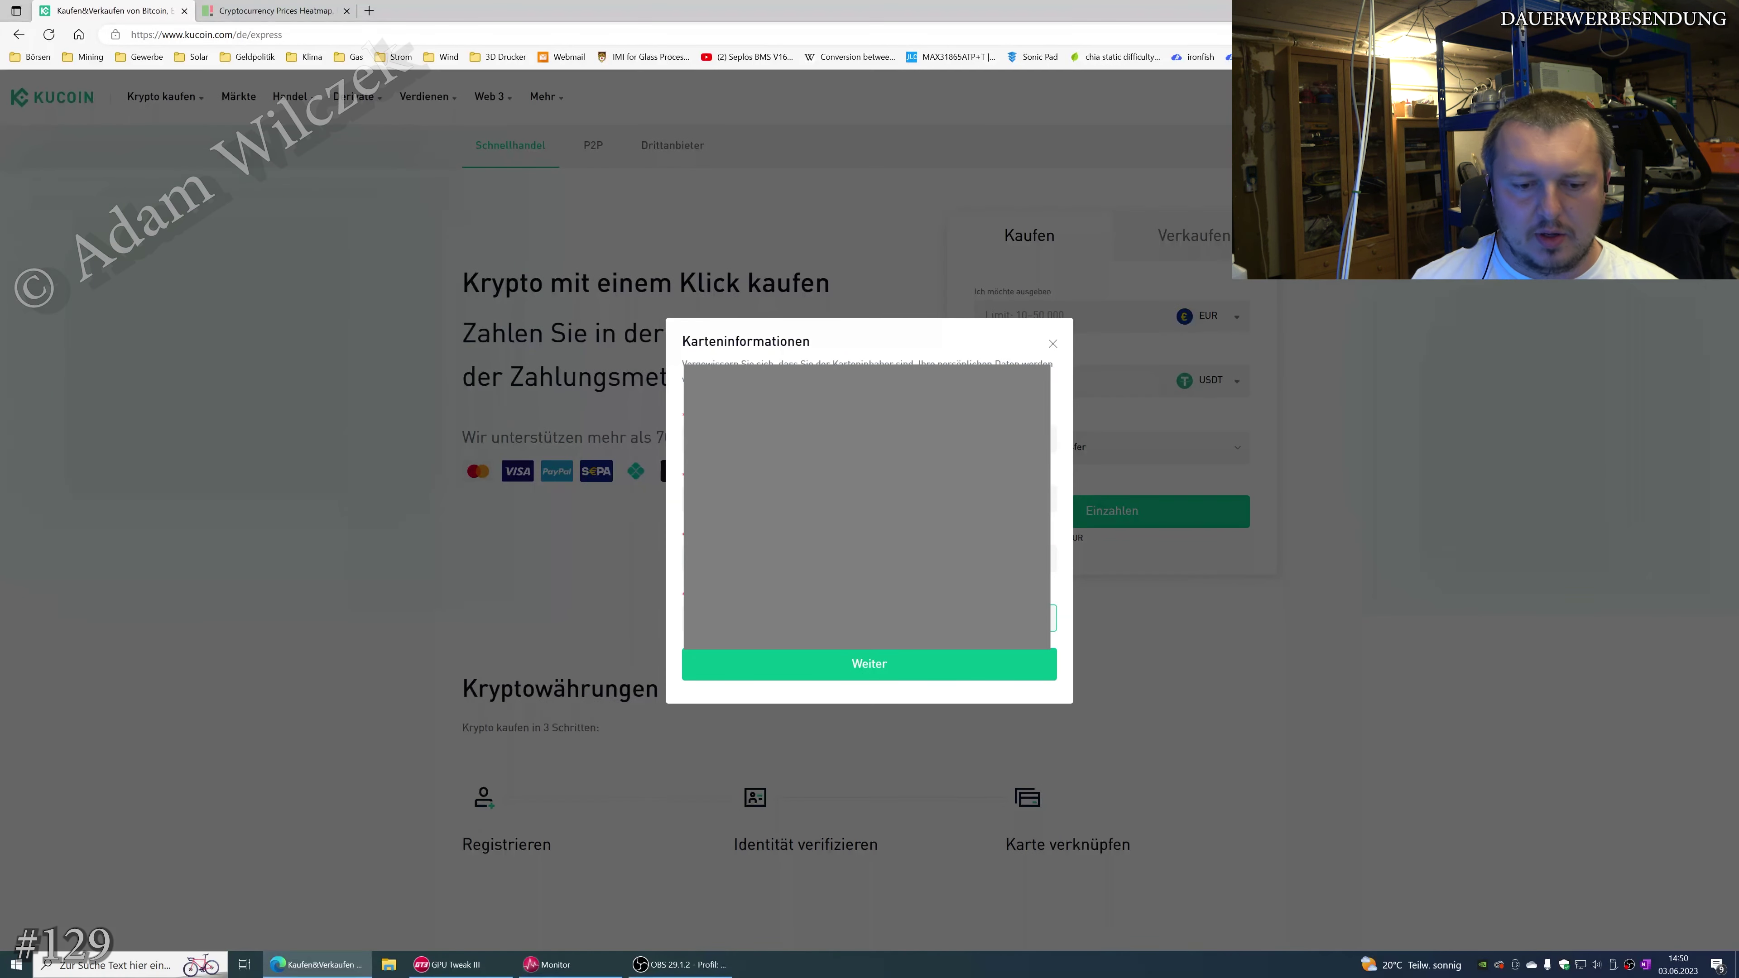
left_click(939, 666)
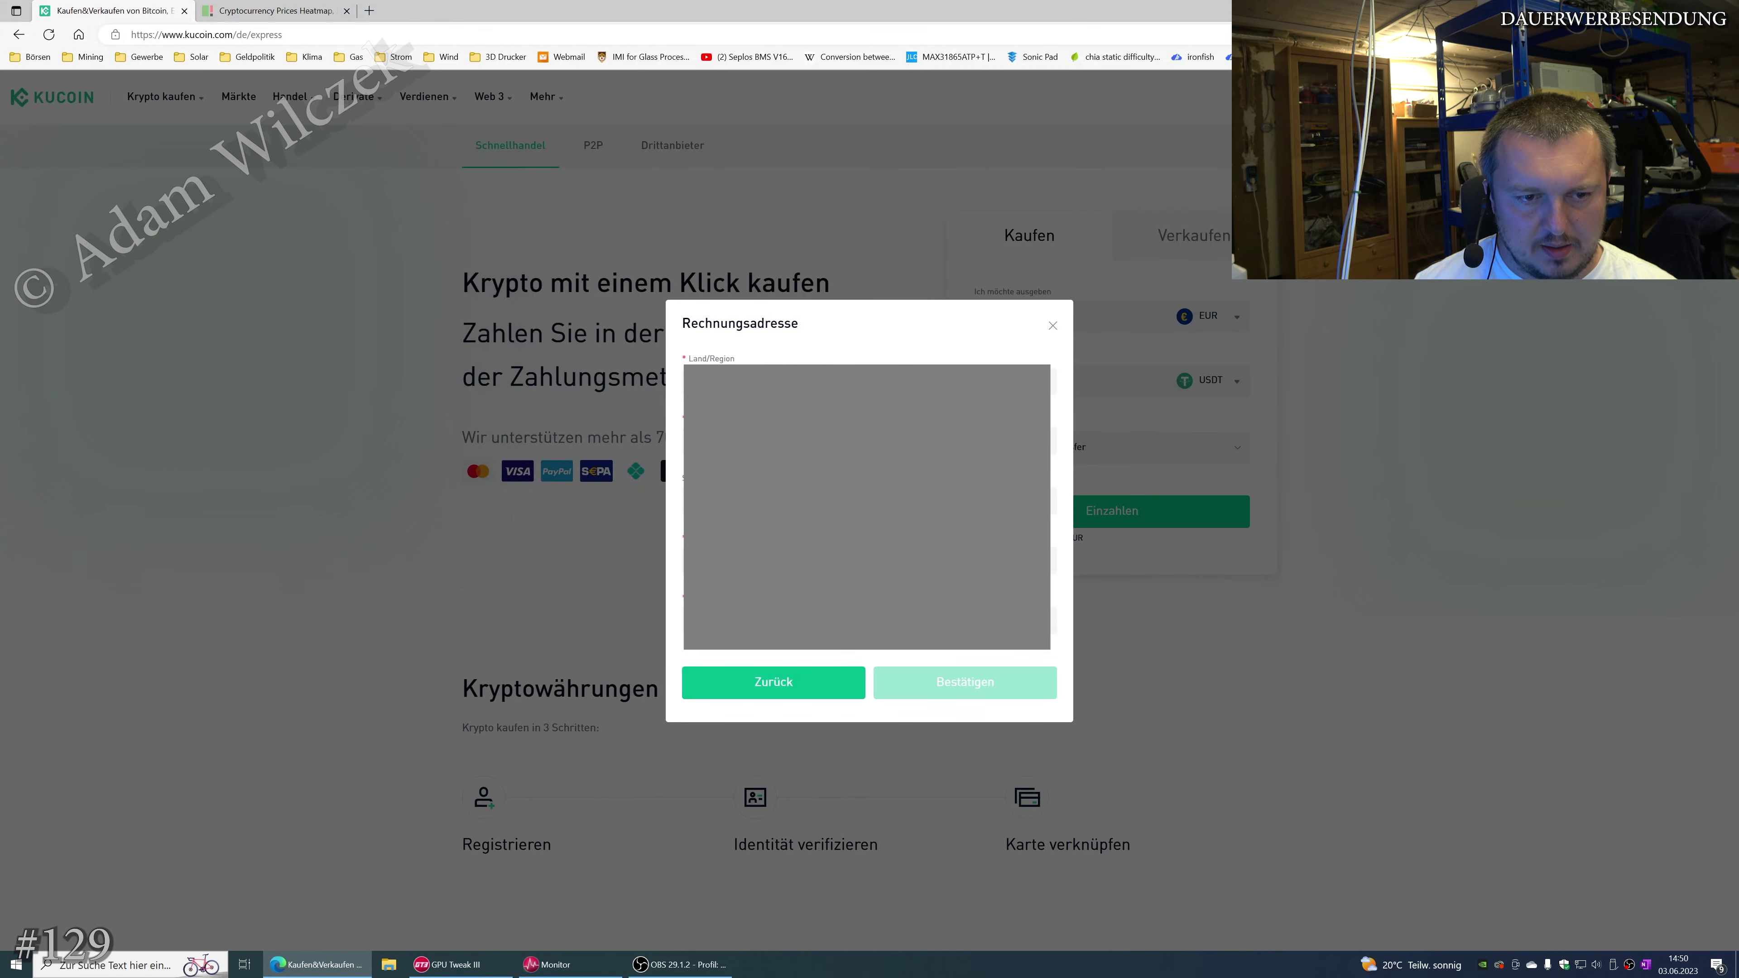
left_click(1052, 380)
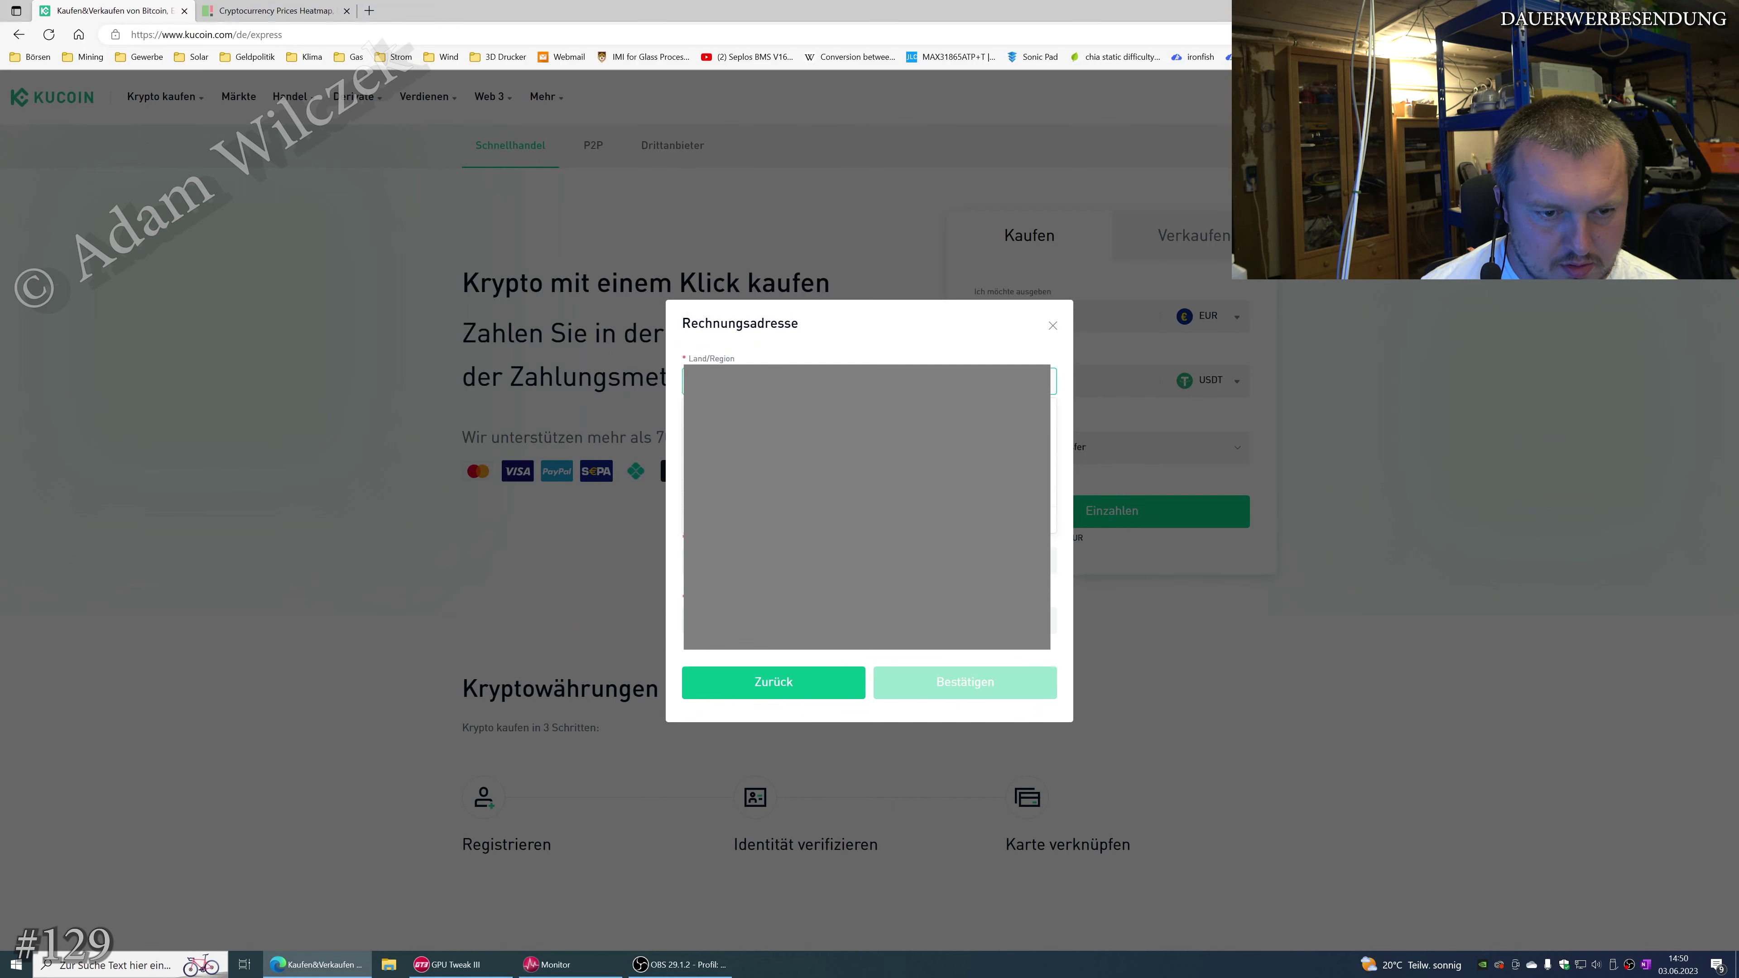
left_click(964, 682)
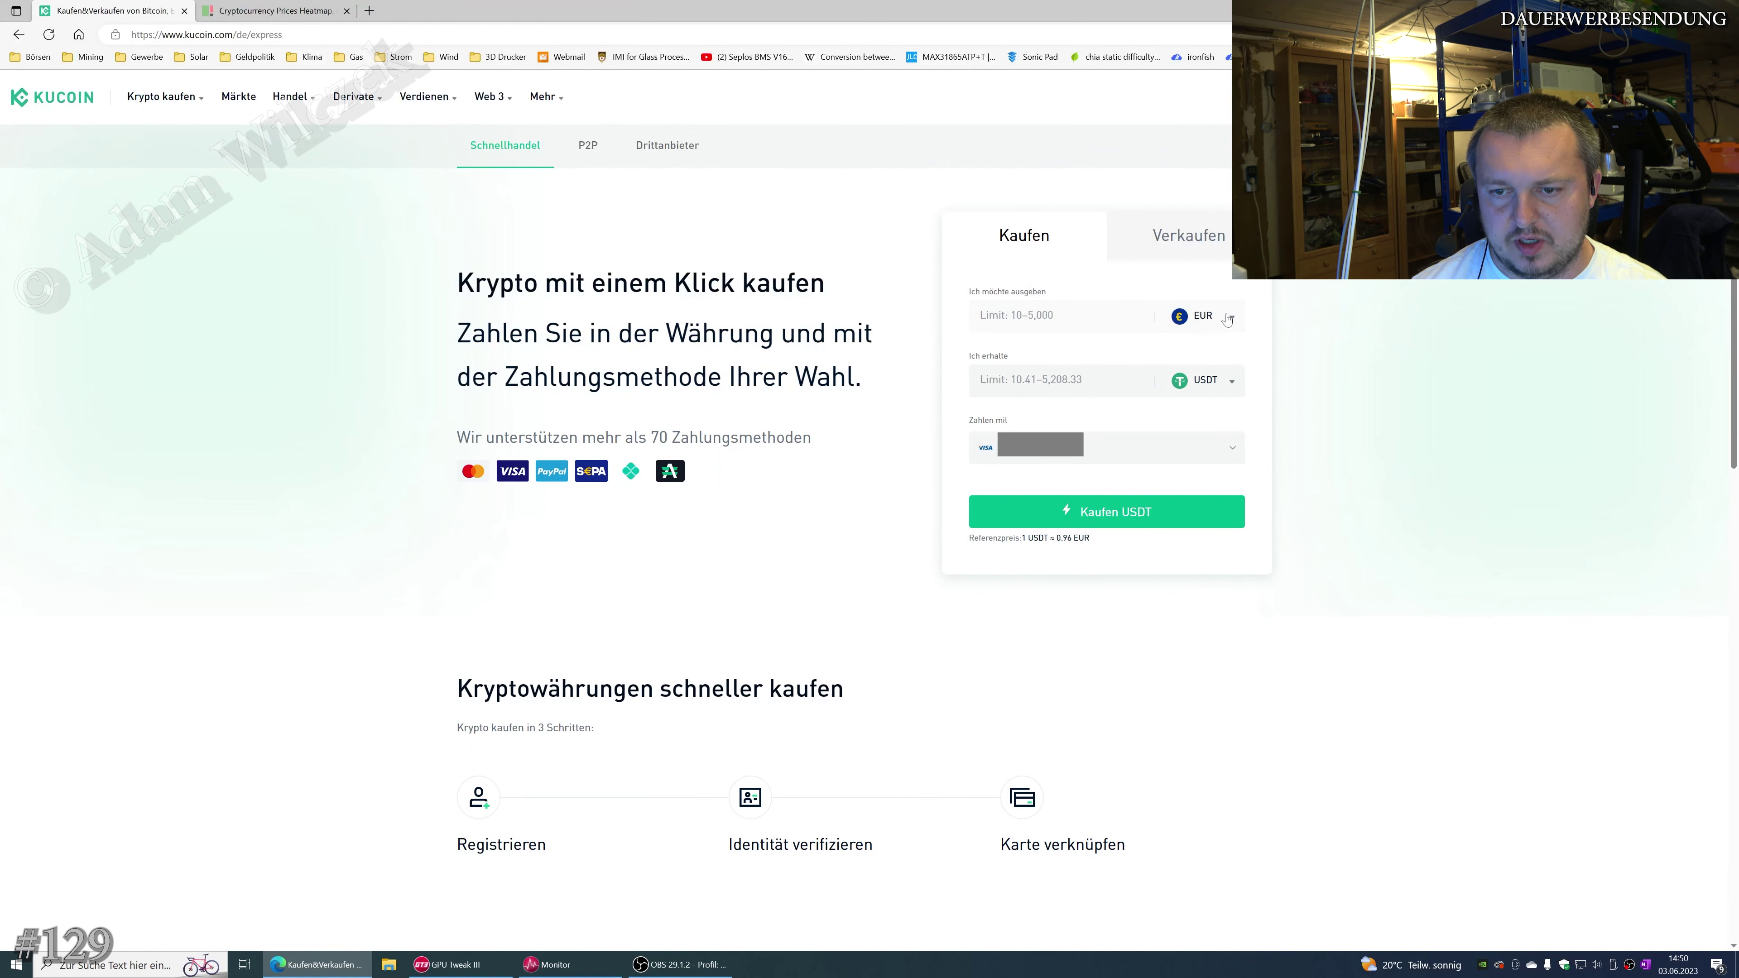
Enter 50 EUR as the amount to spend on USDT and convert 50 euros to US dollars with Google's currency converter
left_click(1129, 317)
type("50")
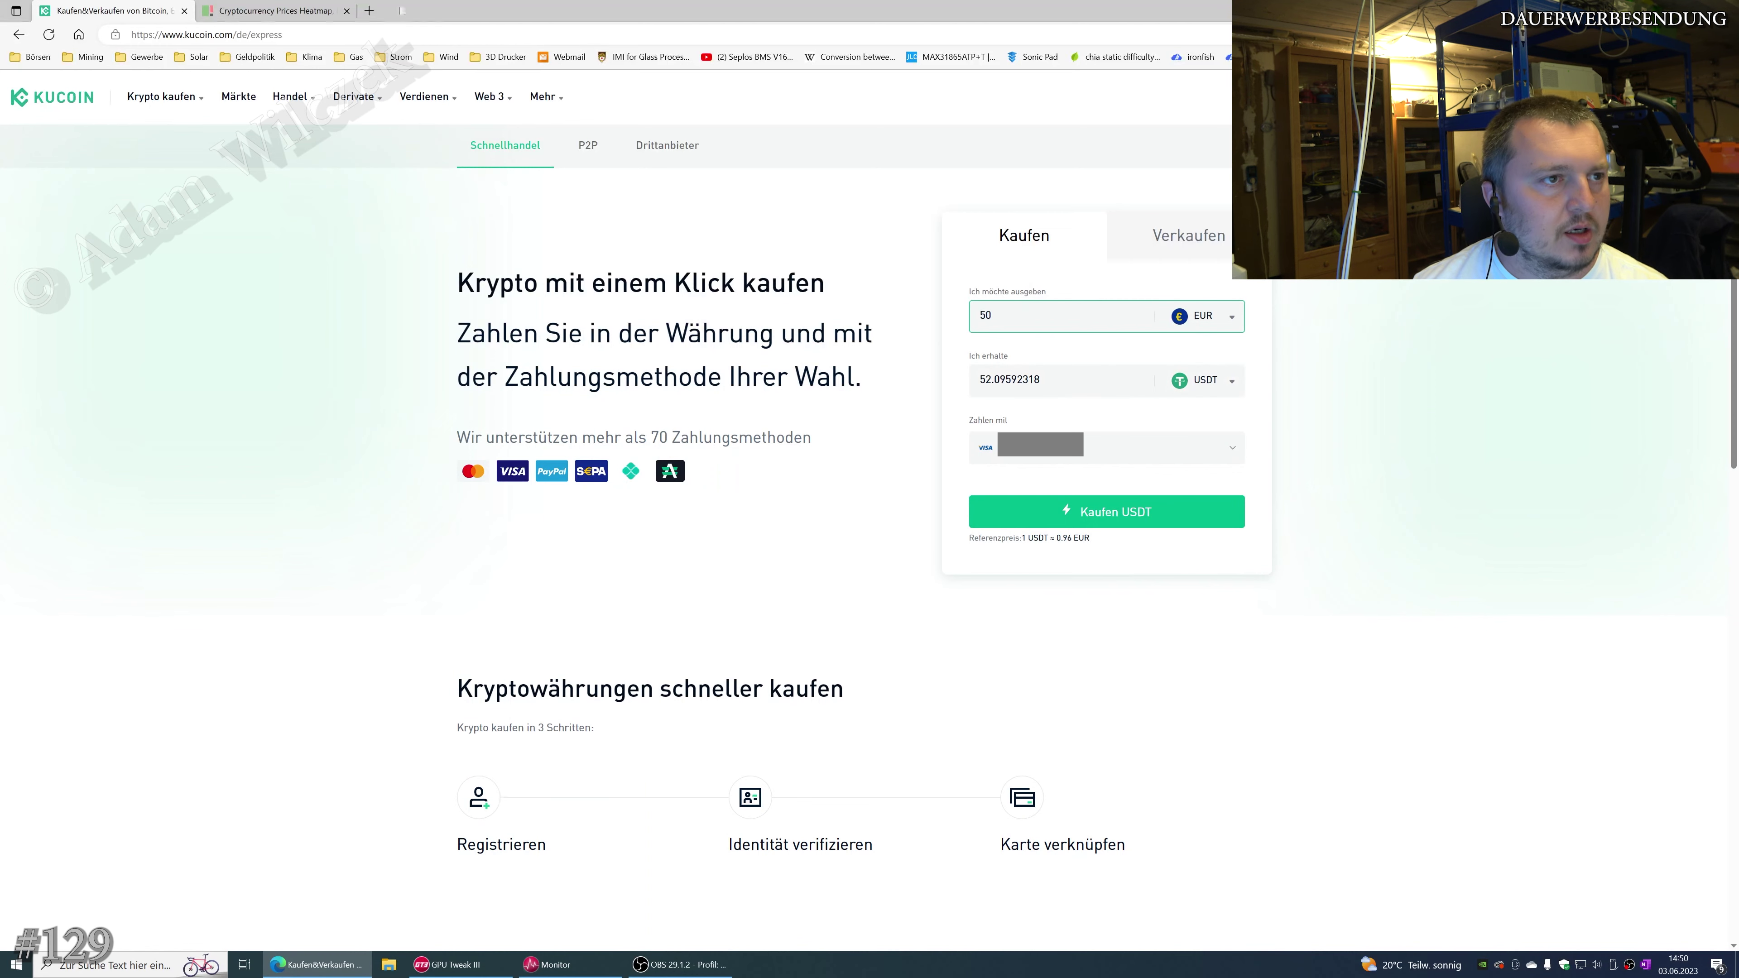
left_click(274, 10)
key("alt+Left")
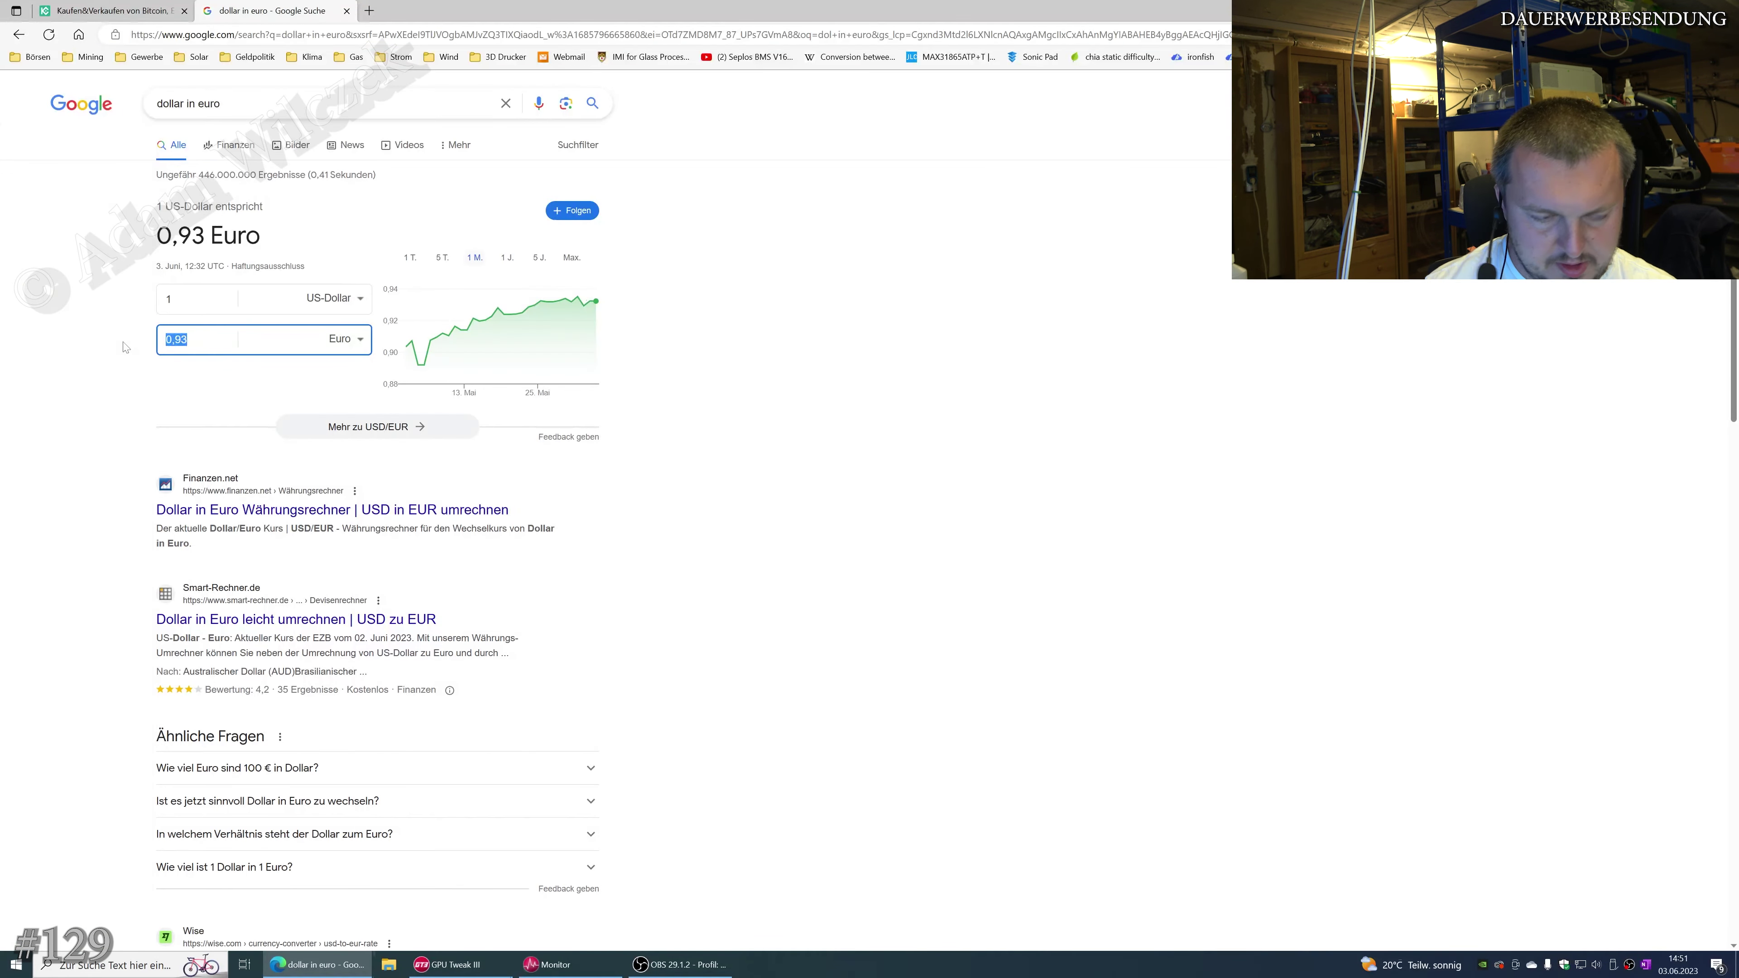
left_click(110, 10)
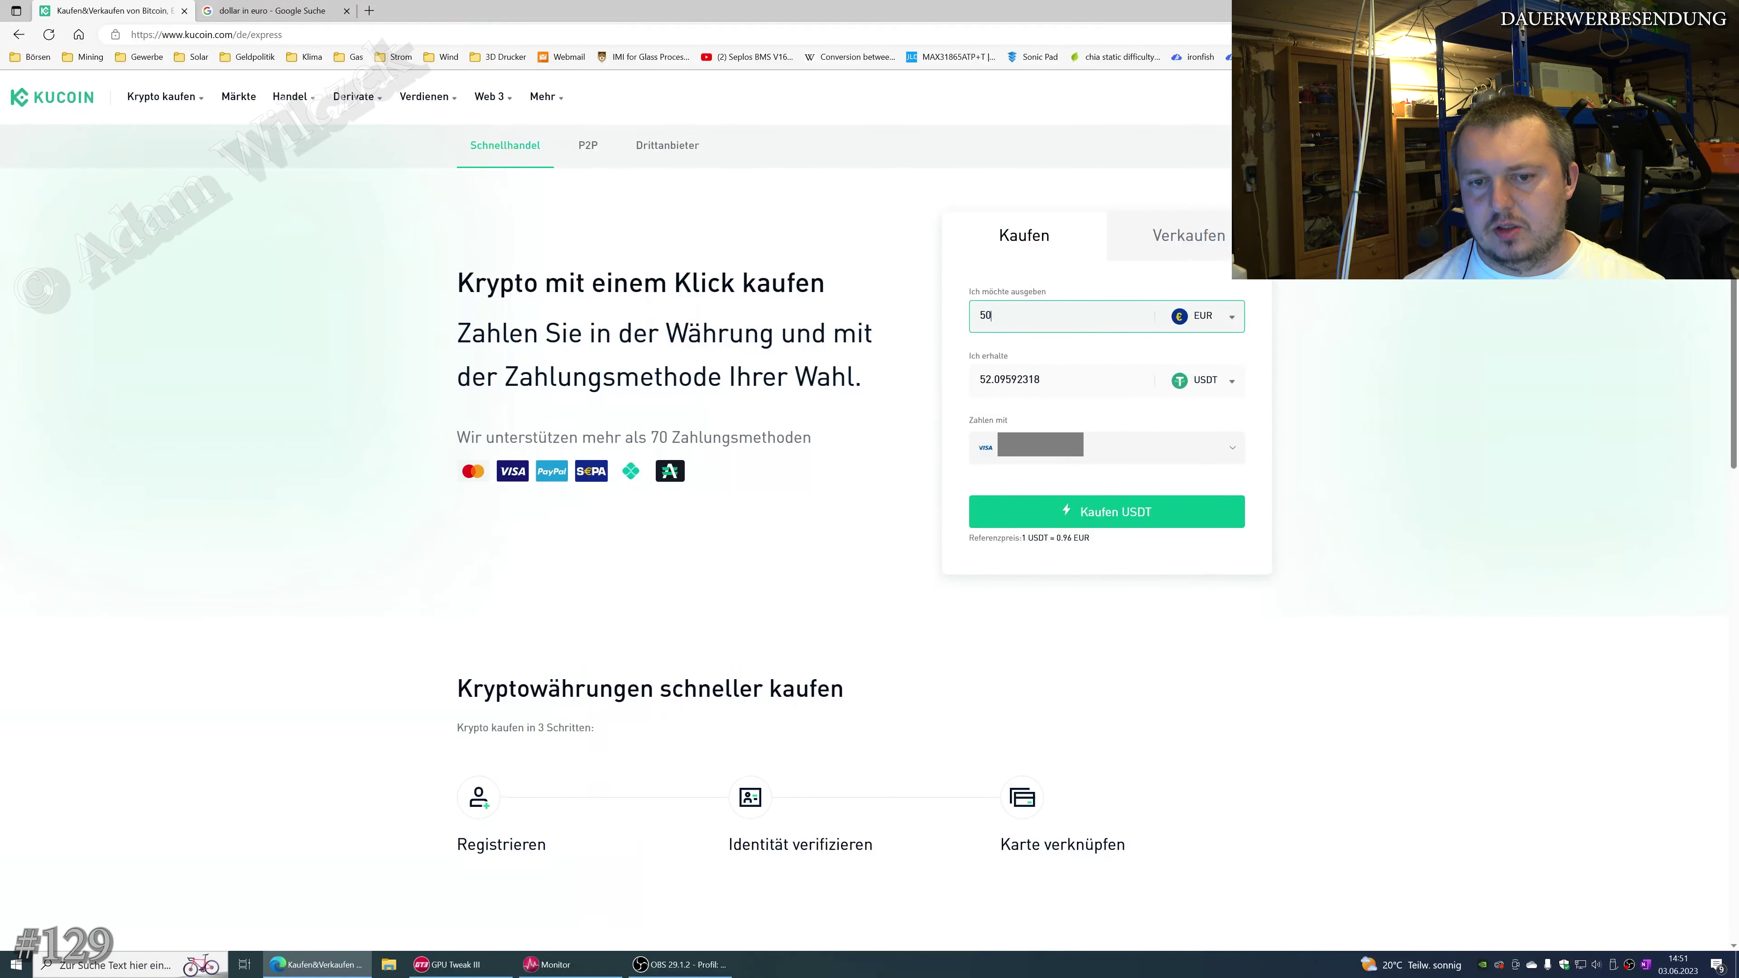
Proceed to the order review for the 50 EUR USDT purchase and compare it with Google's dollar conversion
left_click(1111, 519)
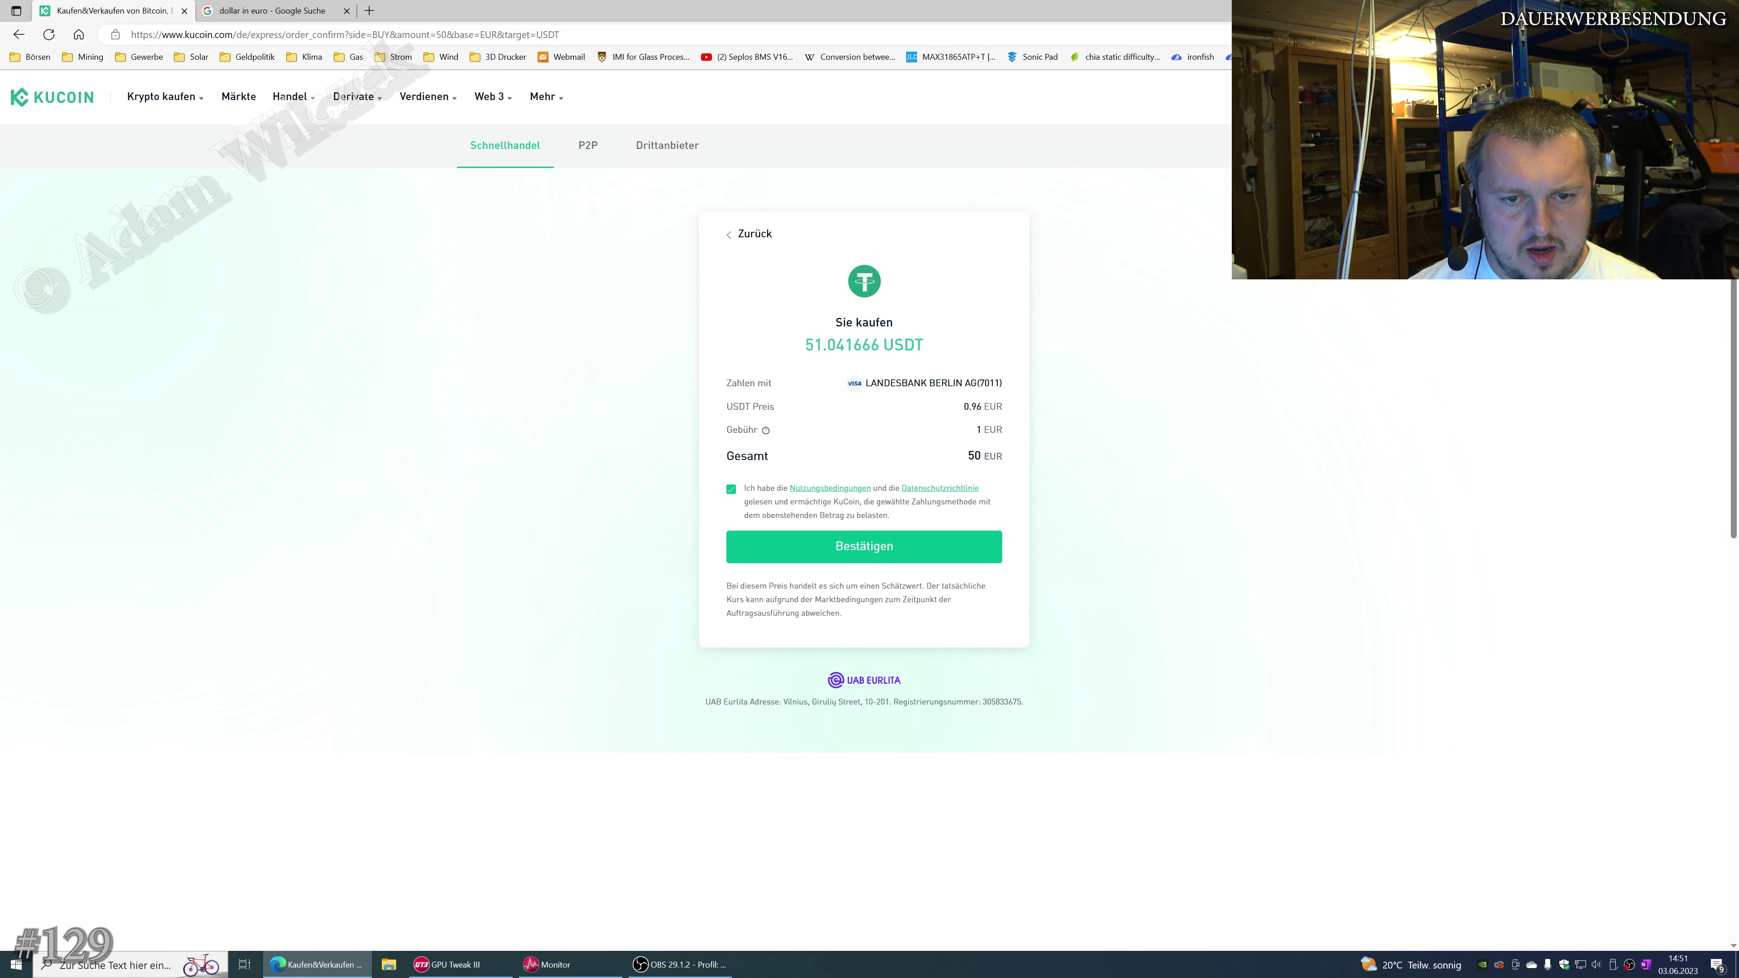
left_click(286, 8)
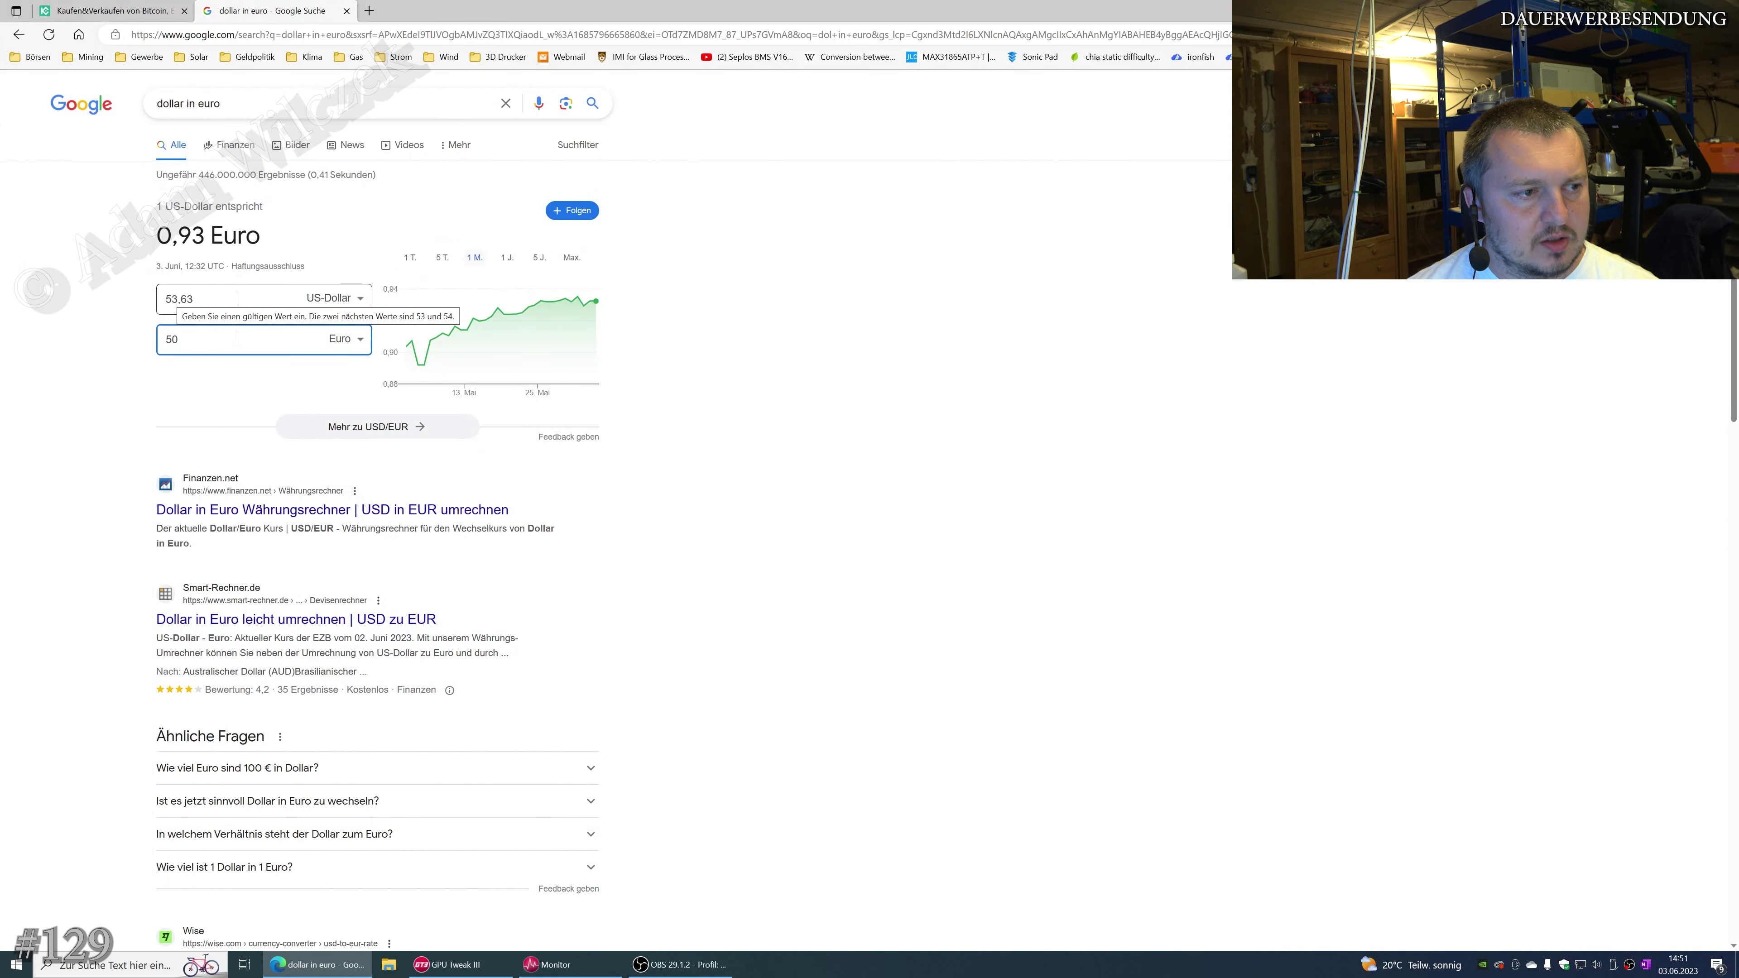
left_click(113, 10)
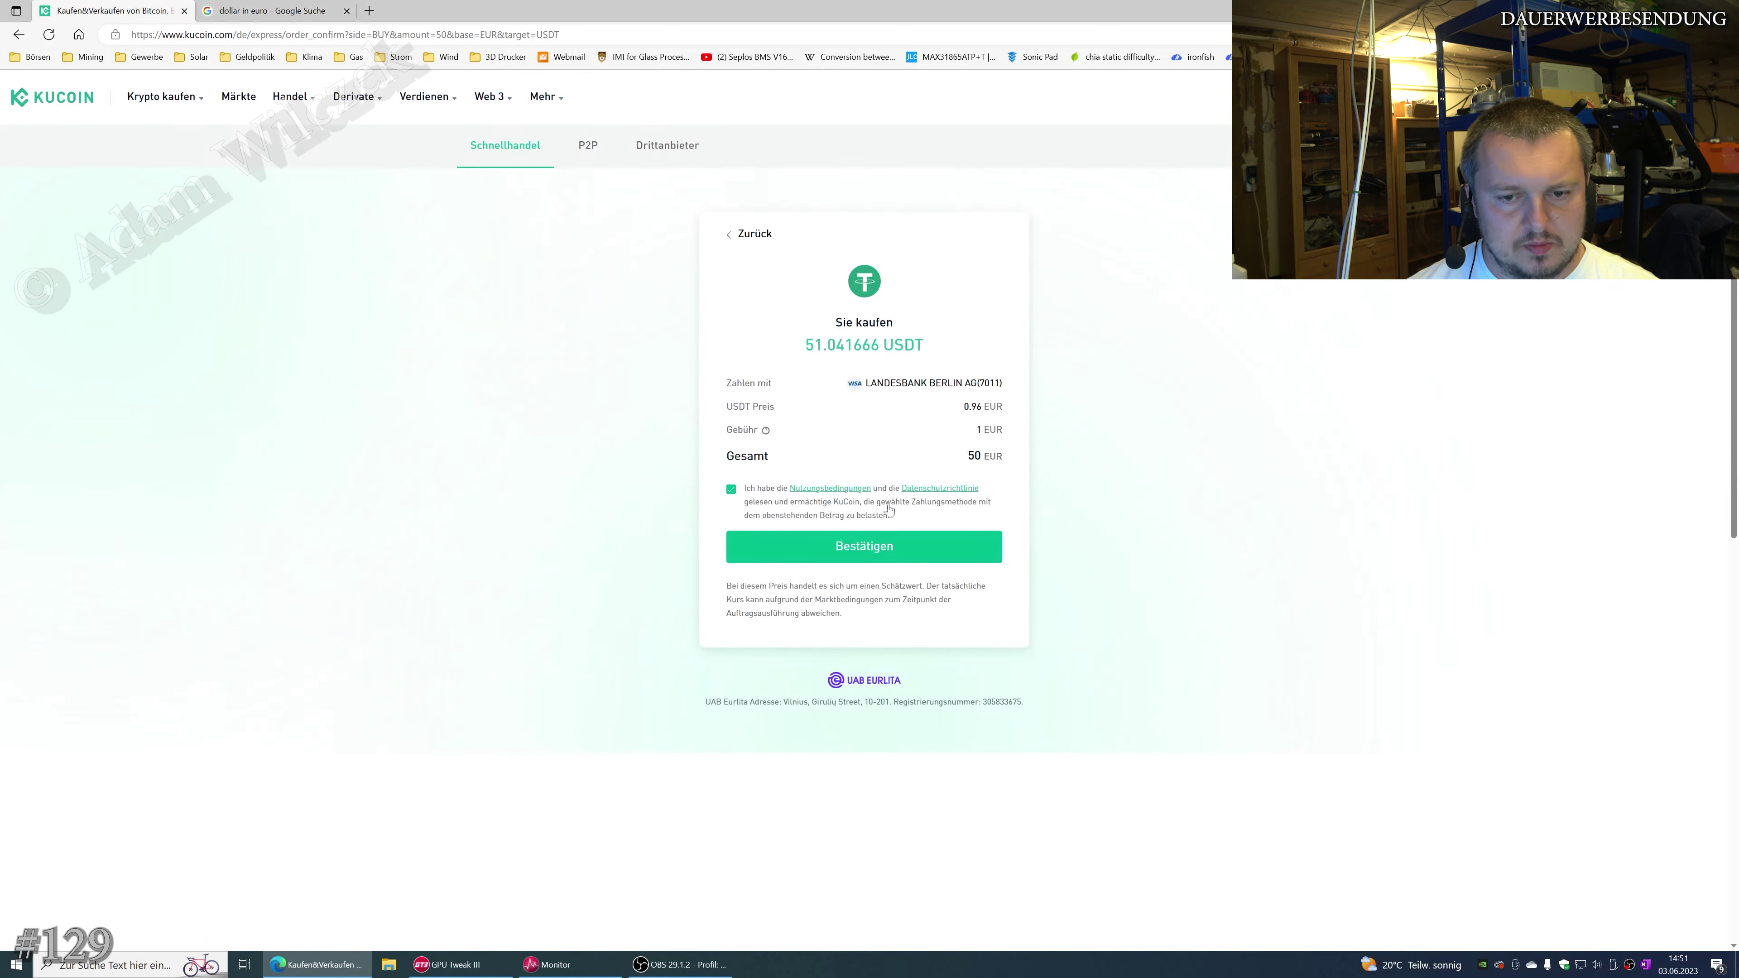
Confirm the USDT purchase and verify it with the bank card's security code
left_click(866, 552)
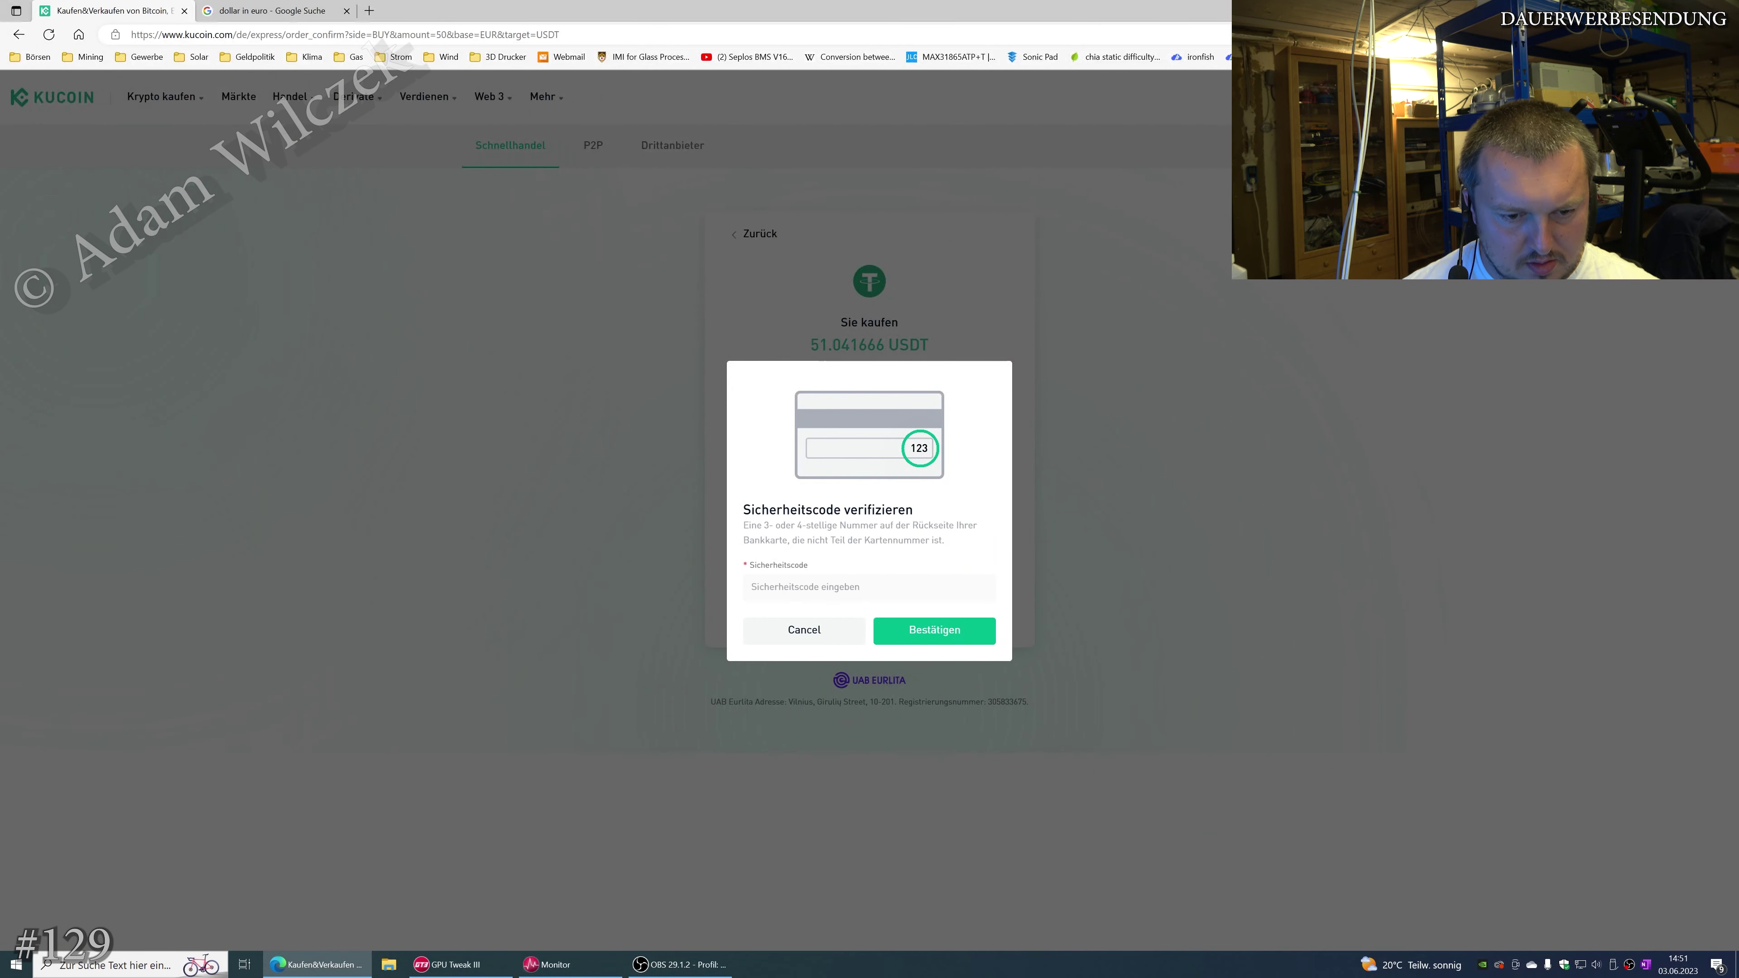
left_click(1072, 379)
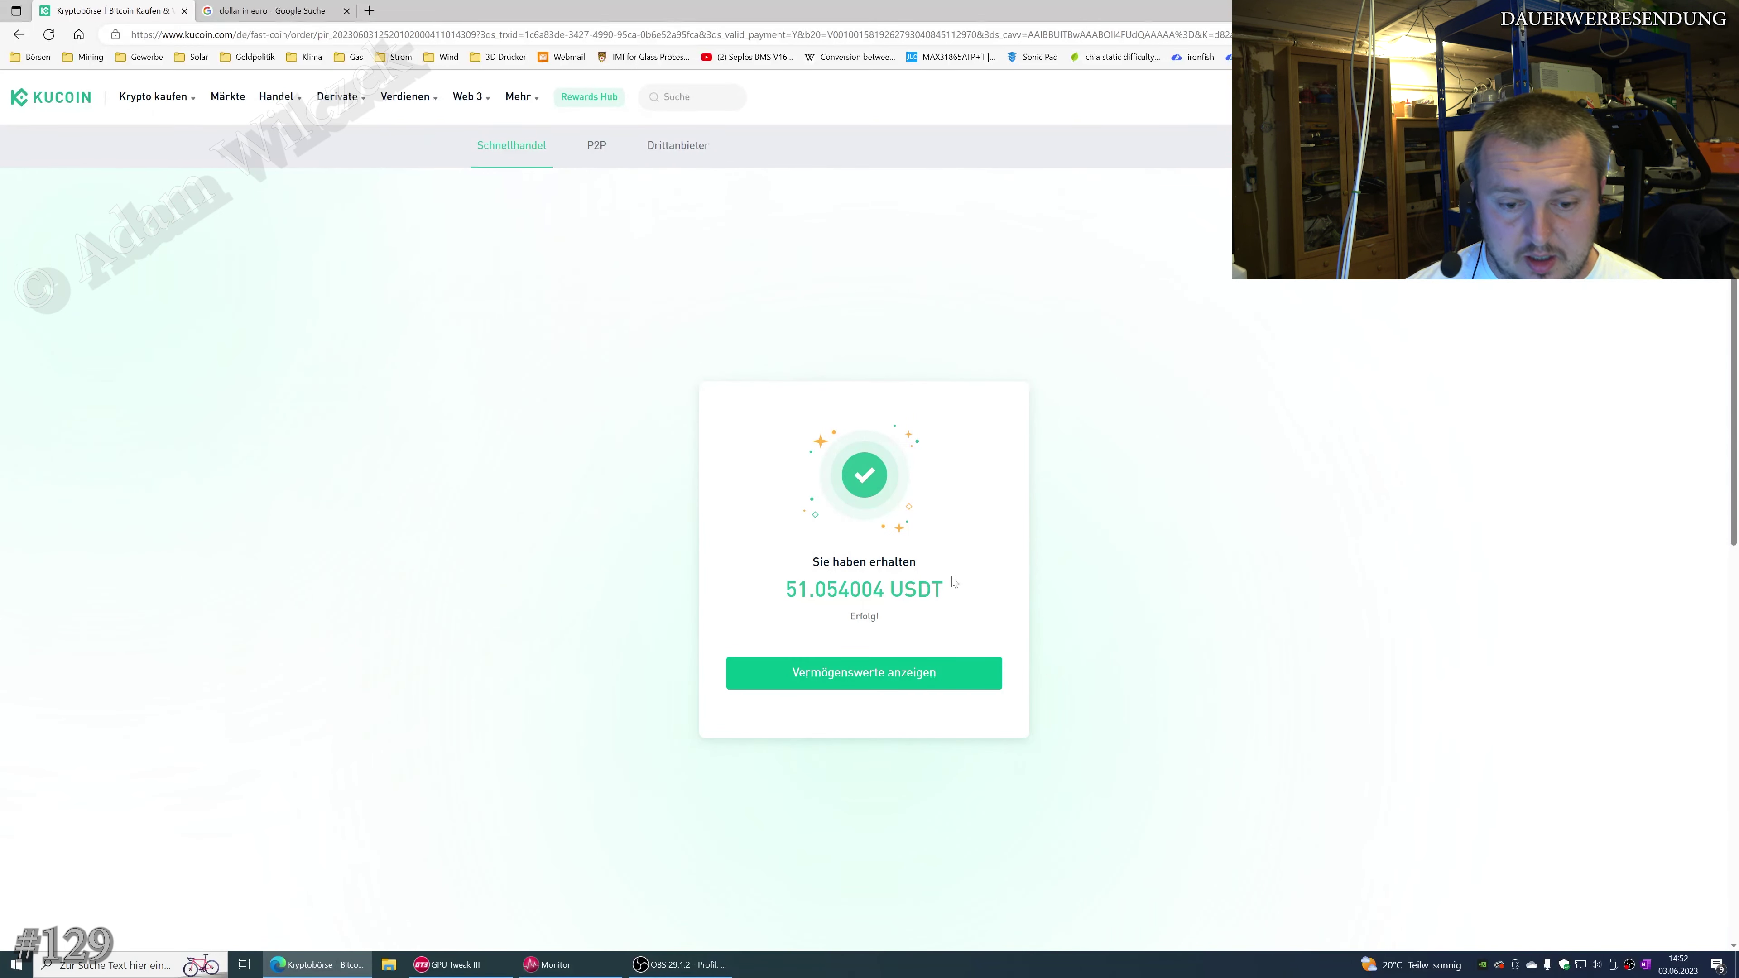
Review the USDT entries in the account details and open the main account's balance list
left_click(903, 678)
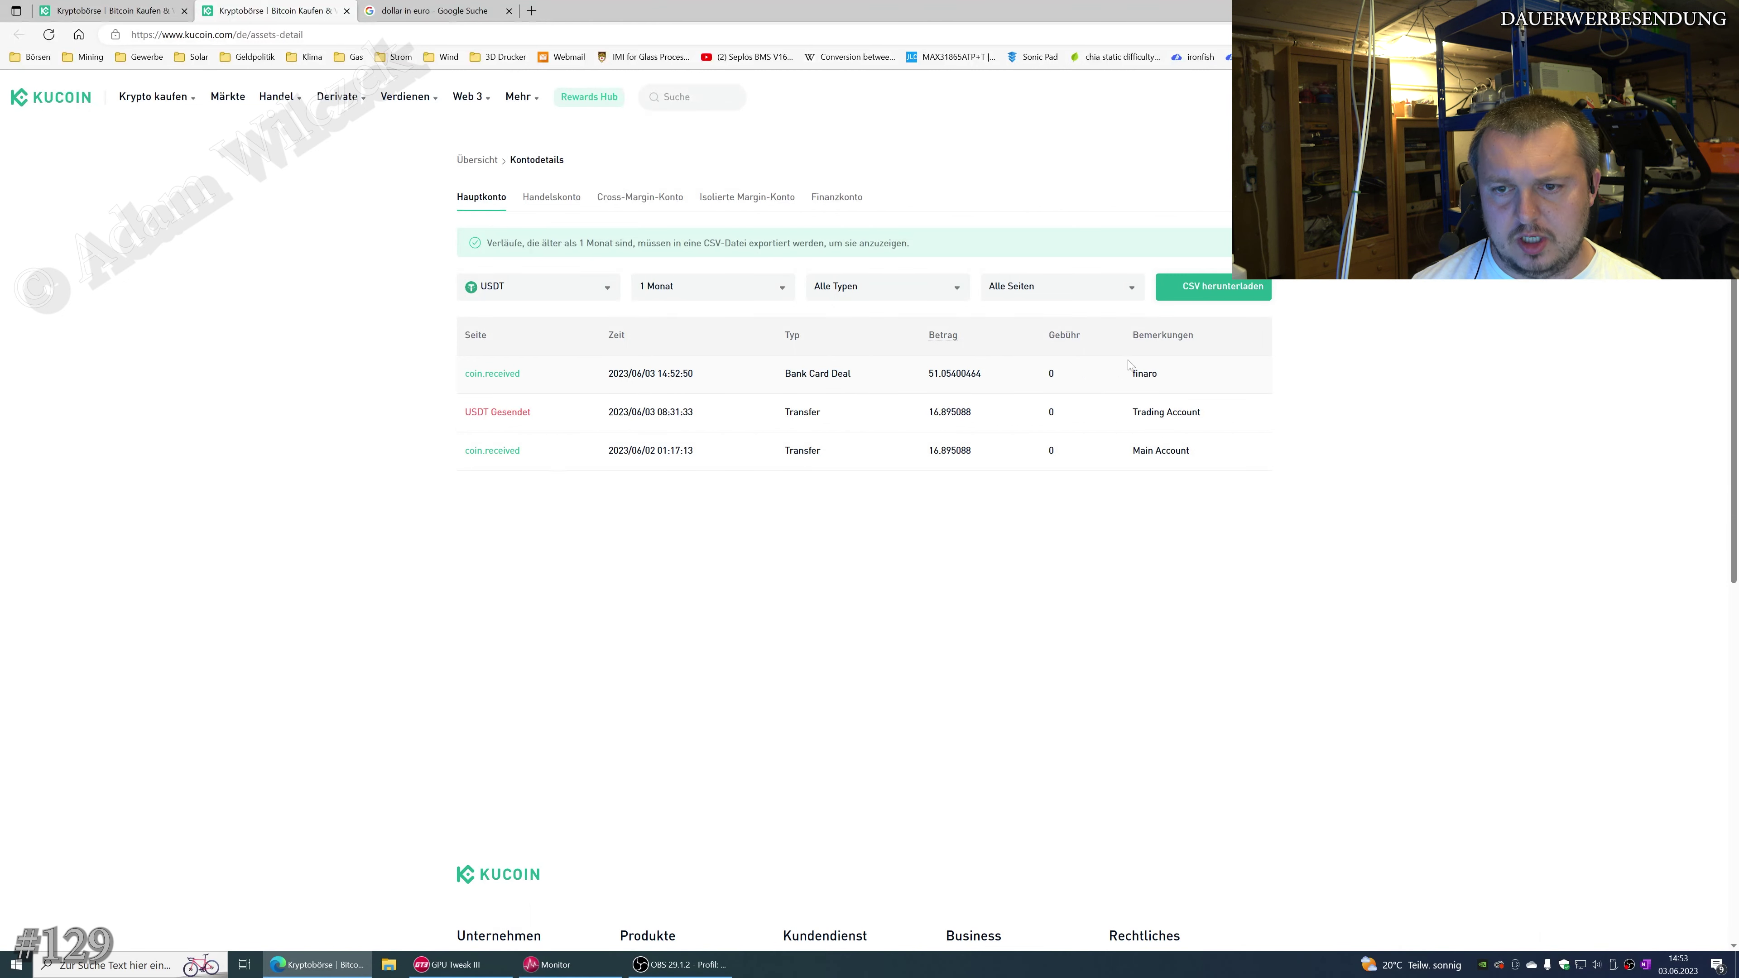
mouse_move(1670, 97)
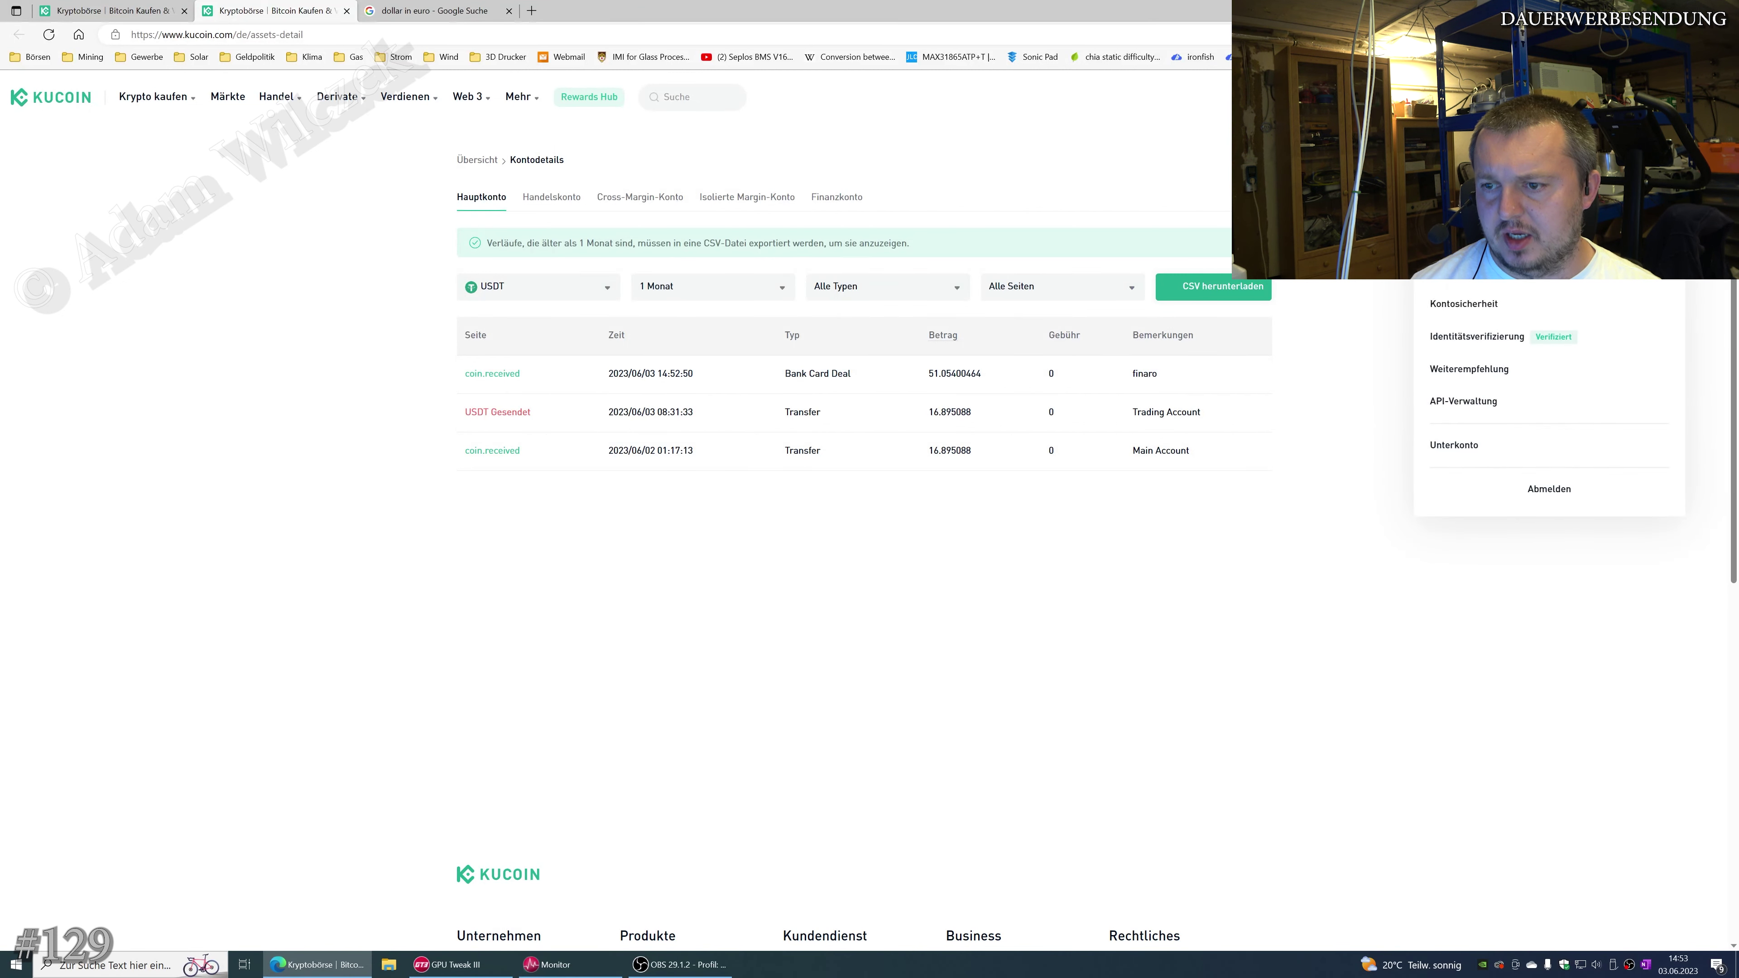
mouse_move(1417, 96)
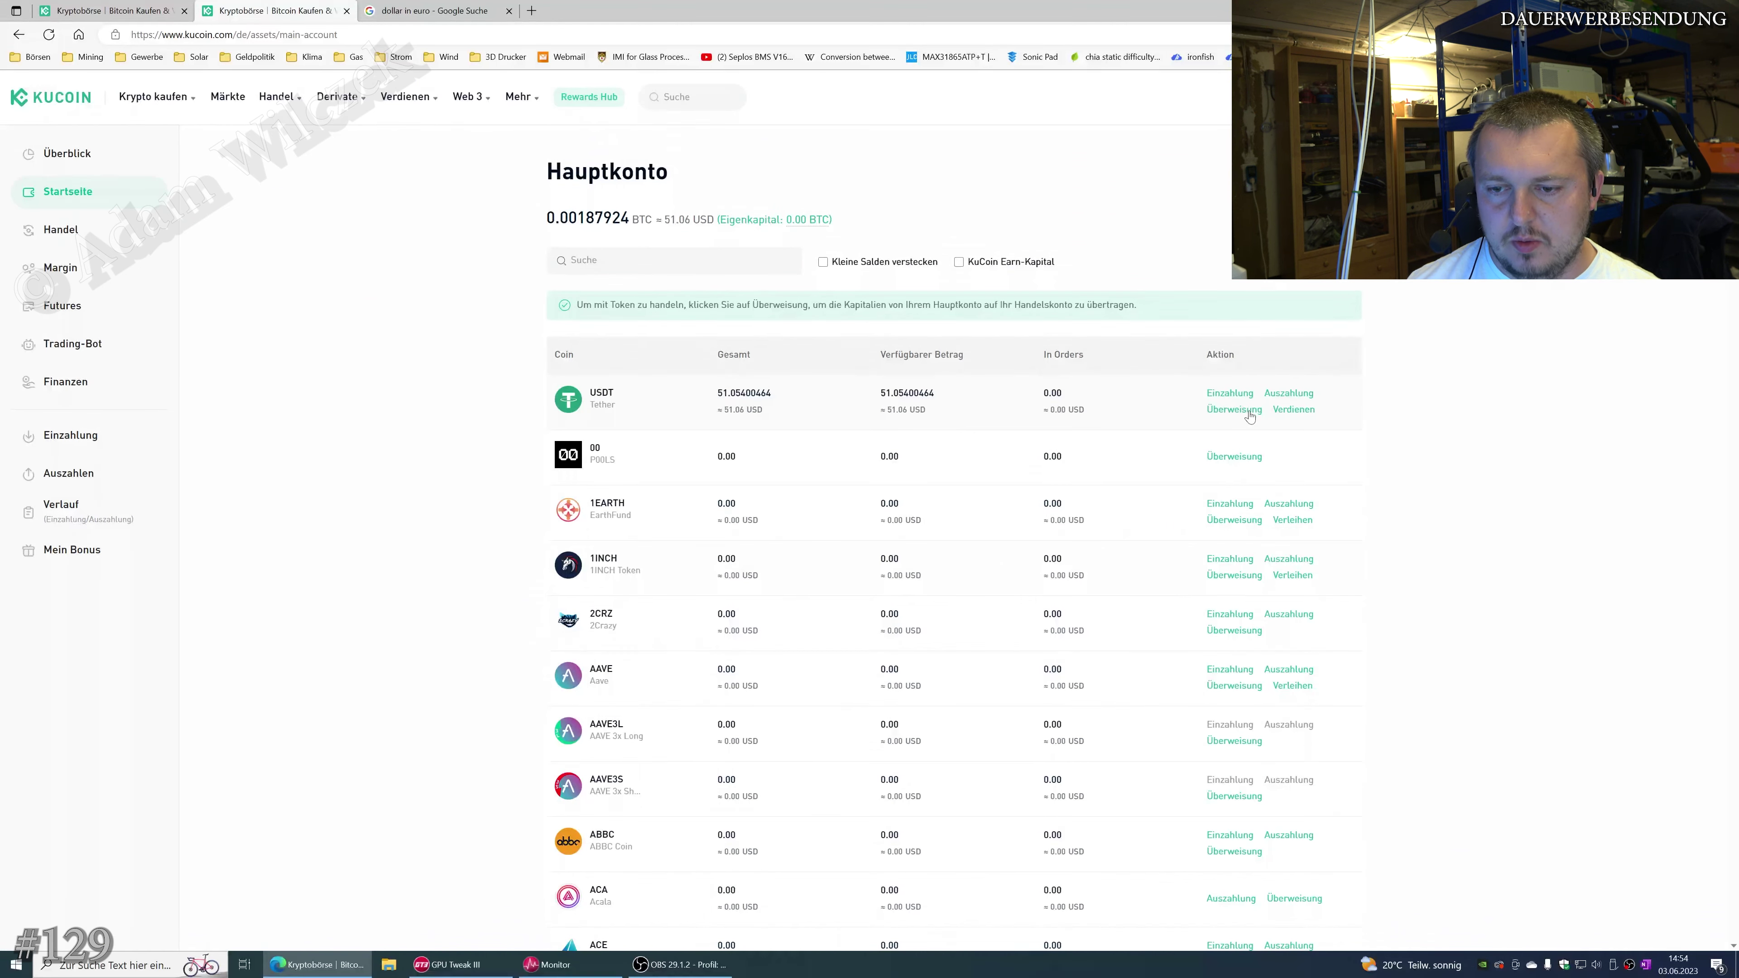
Transfer the full 51.05400464 USDT balance from the main account to the trading account
left_click(1242, 411)
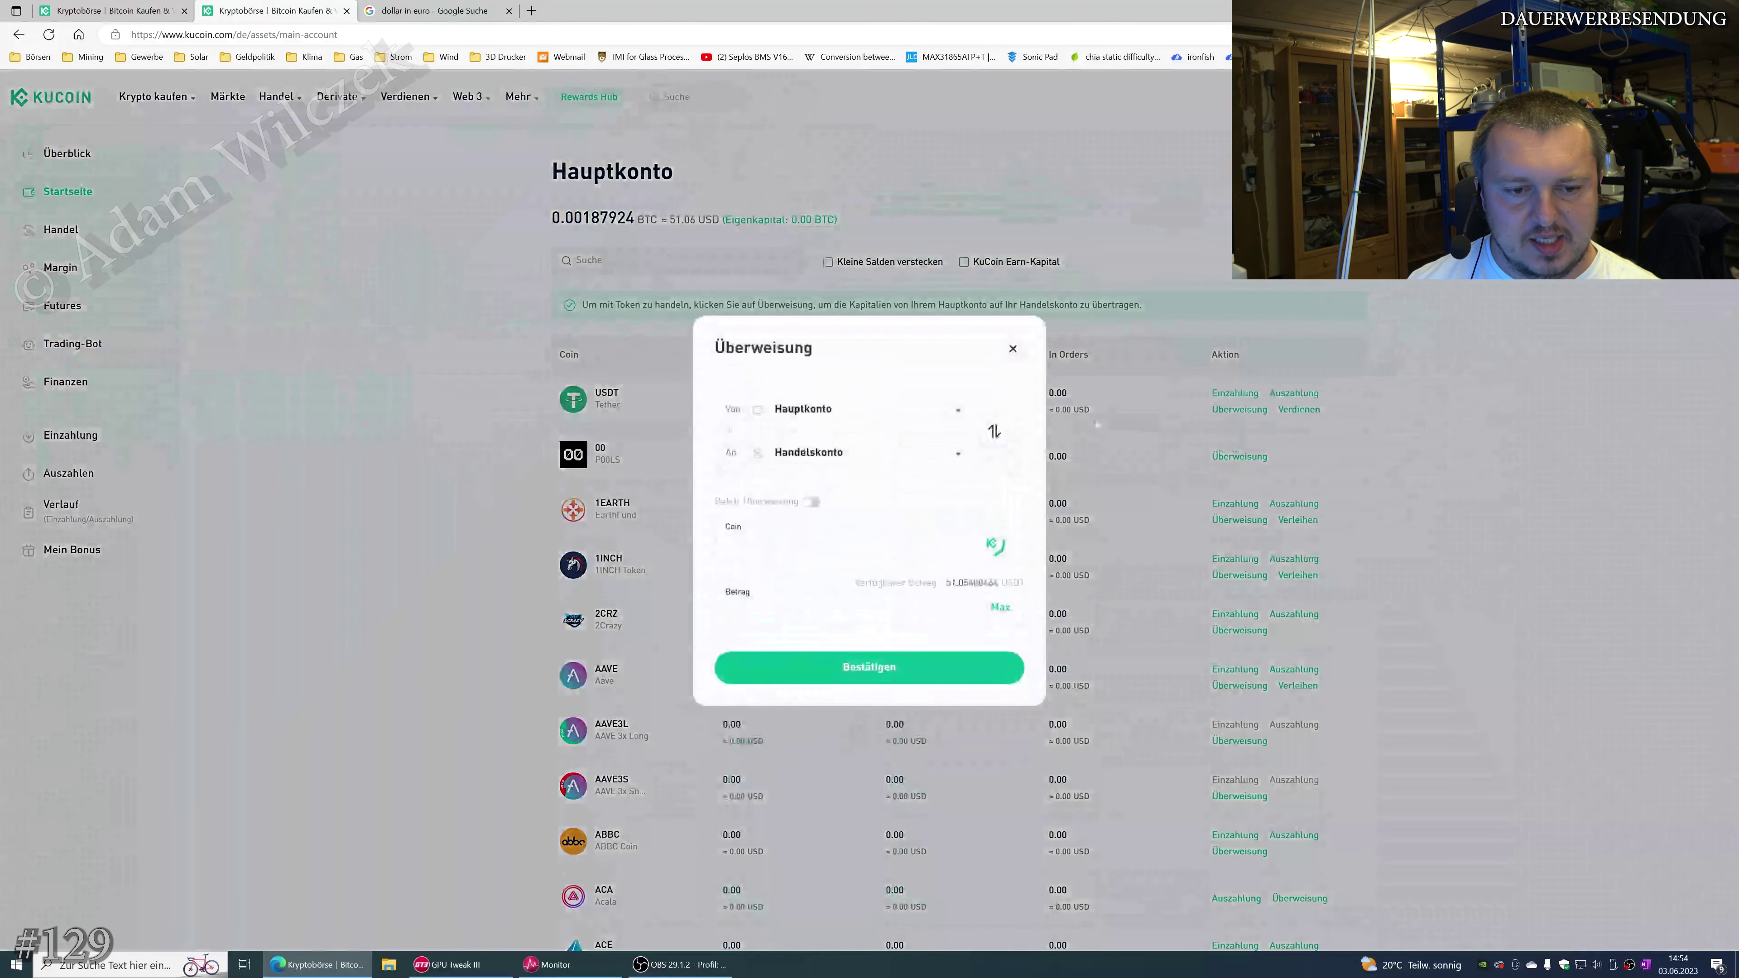
left_click(997, 608)
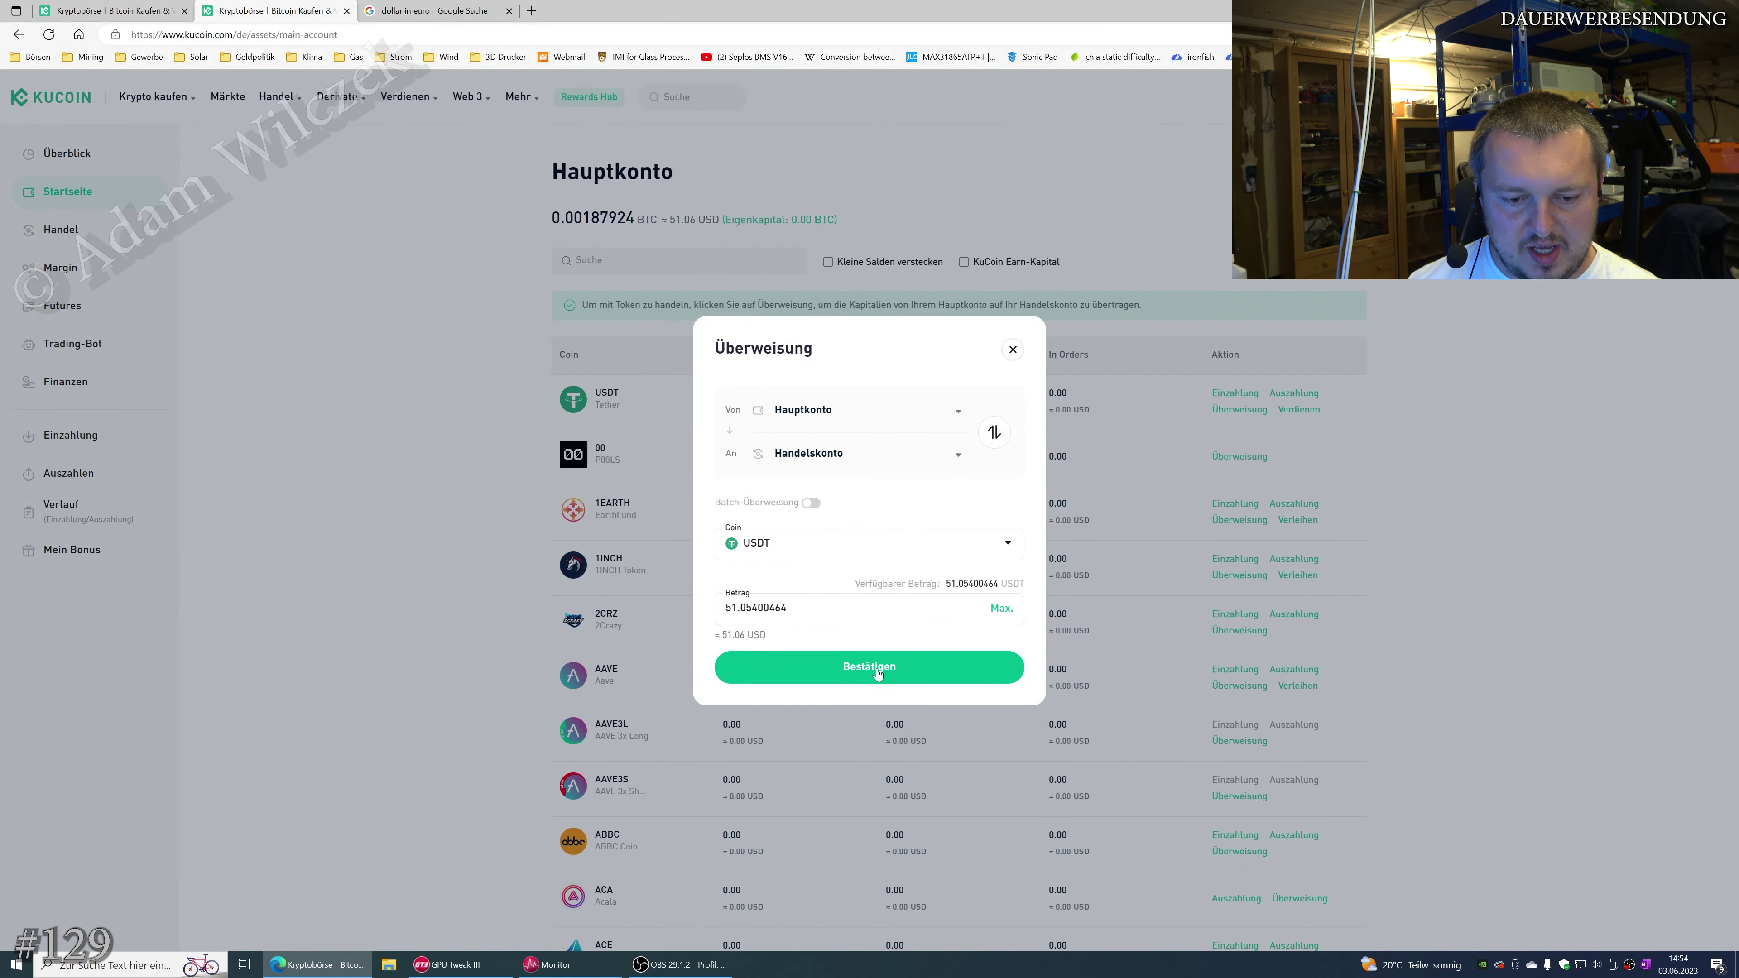
left_click(848, 667)
Find XCH in the trading account, open the XCH/USDT market and unlock trading with the six-digit trading password
left_click(65, 229)
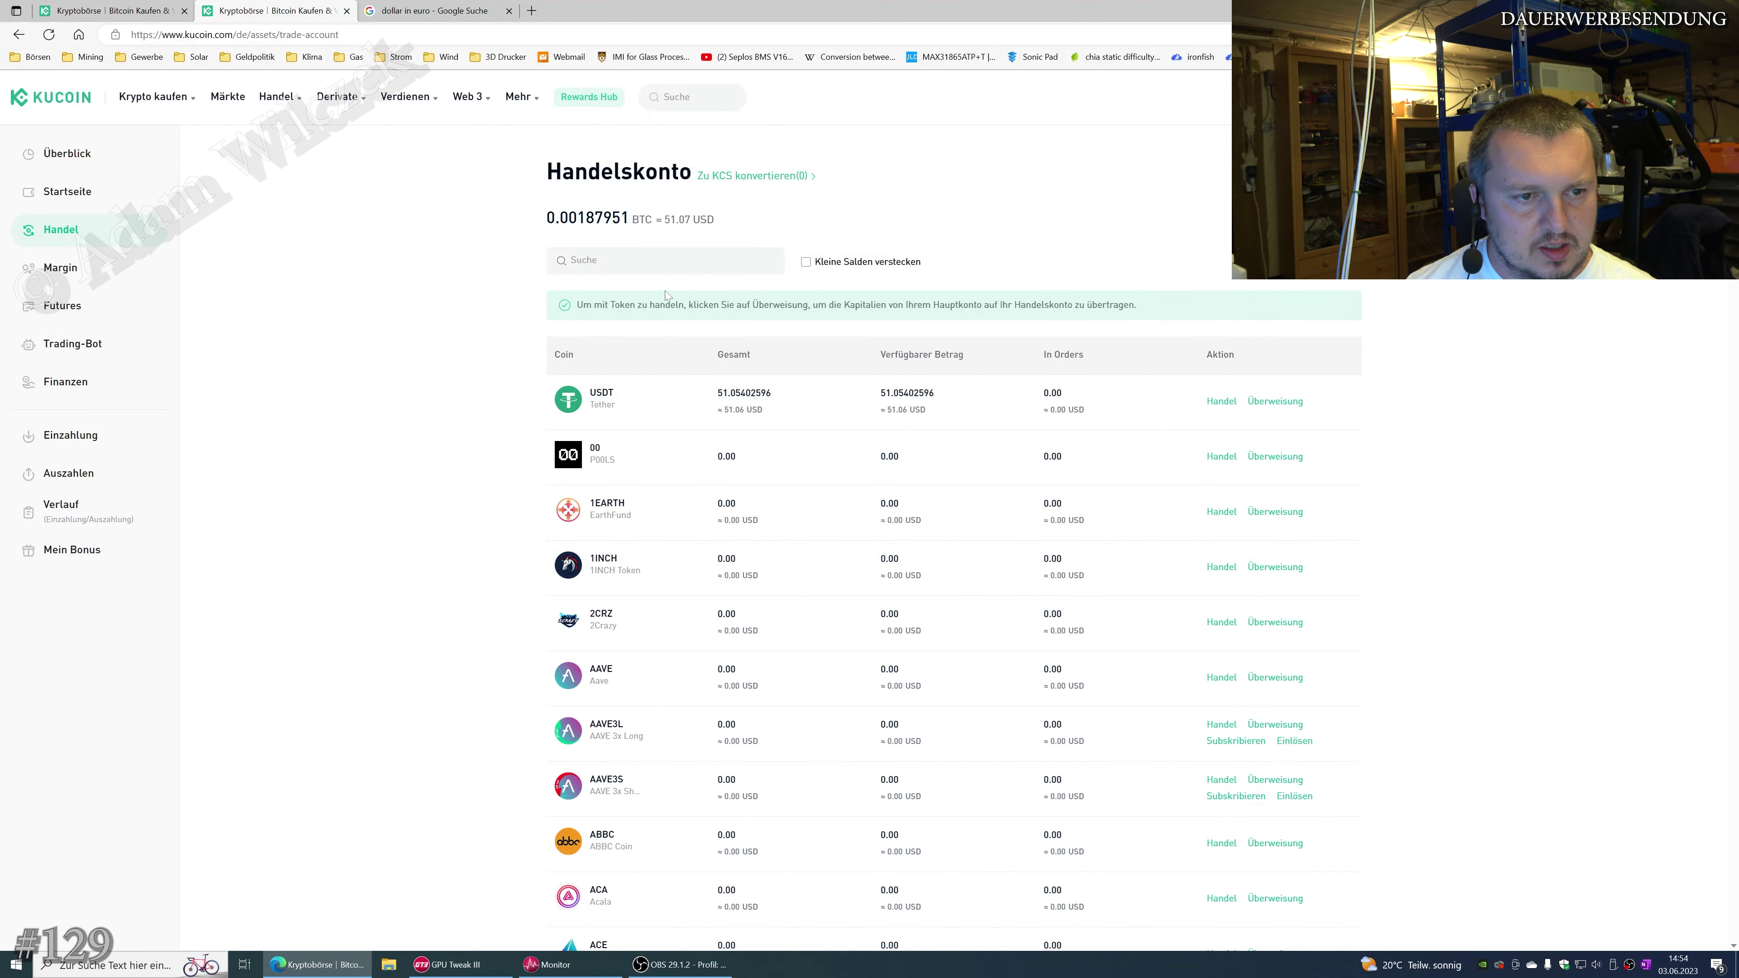
left_click(671, 267)
type("x")
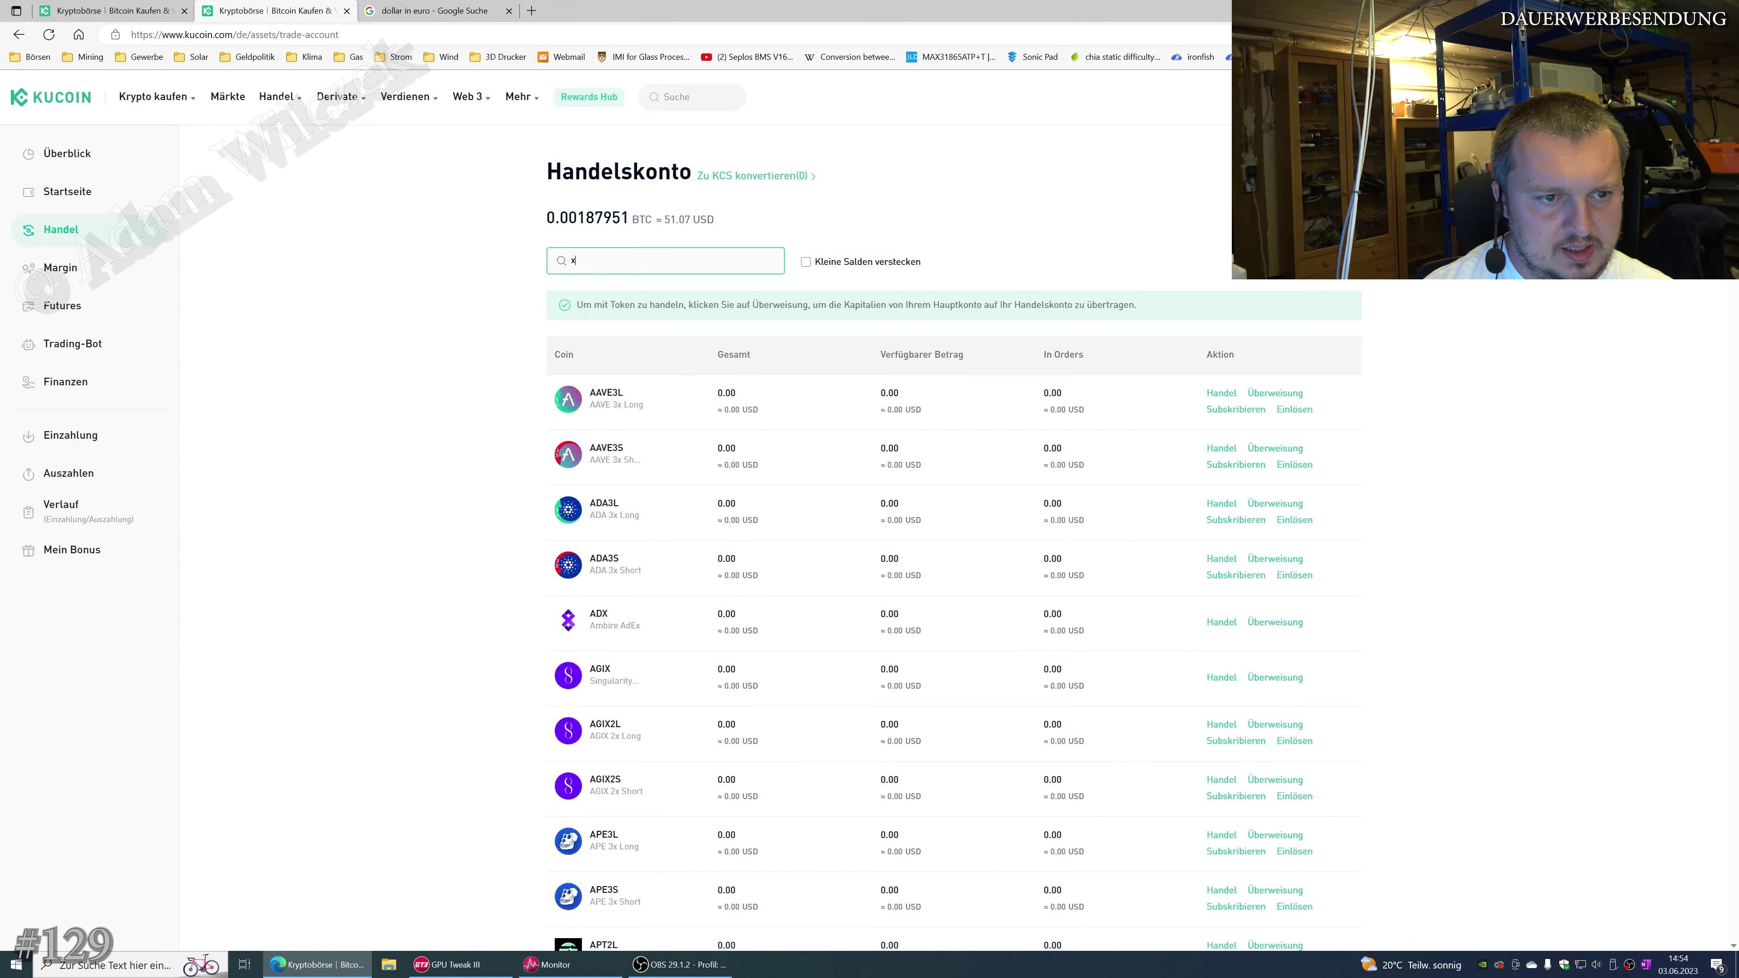
type("ch")
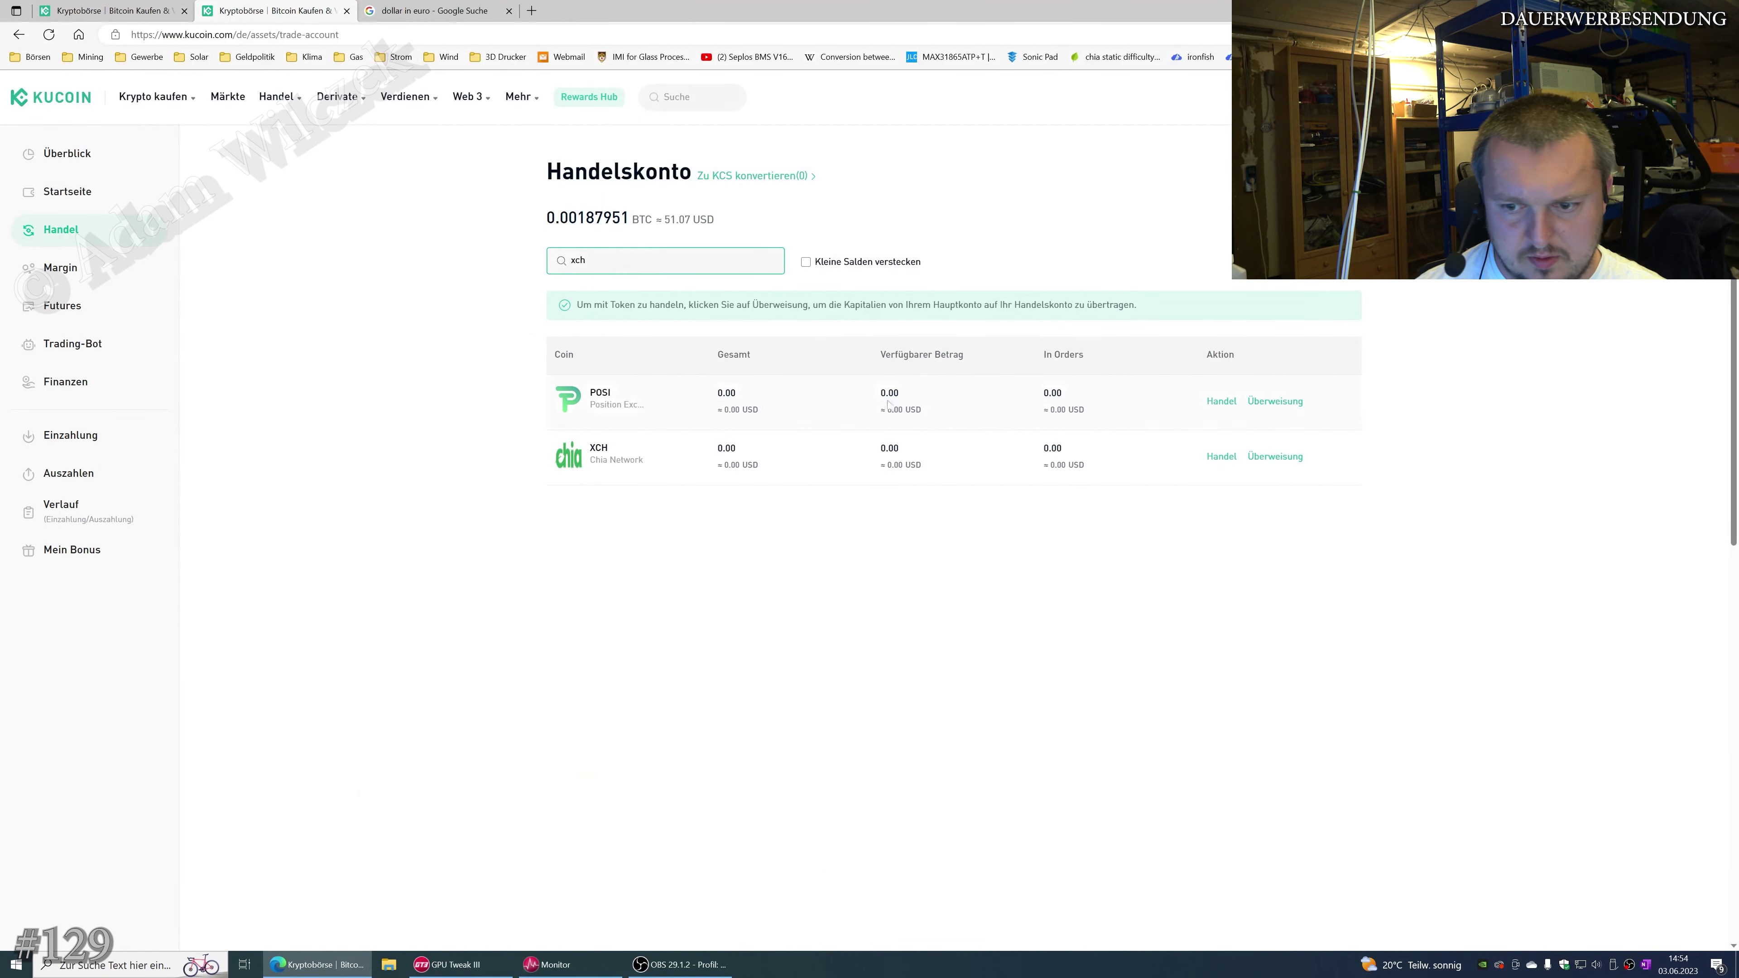
left_click(1216, 458)
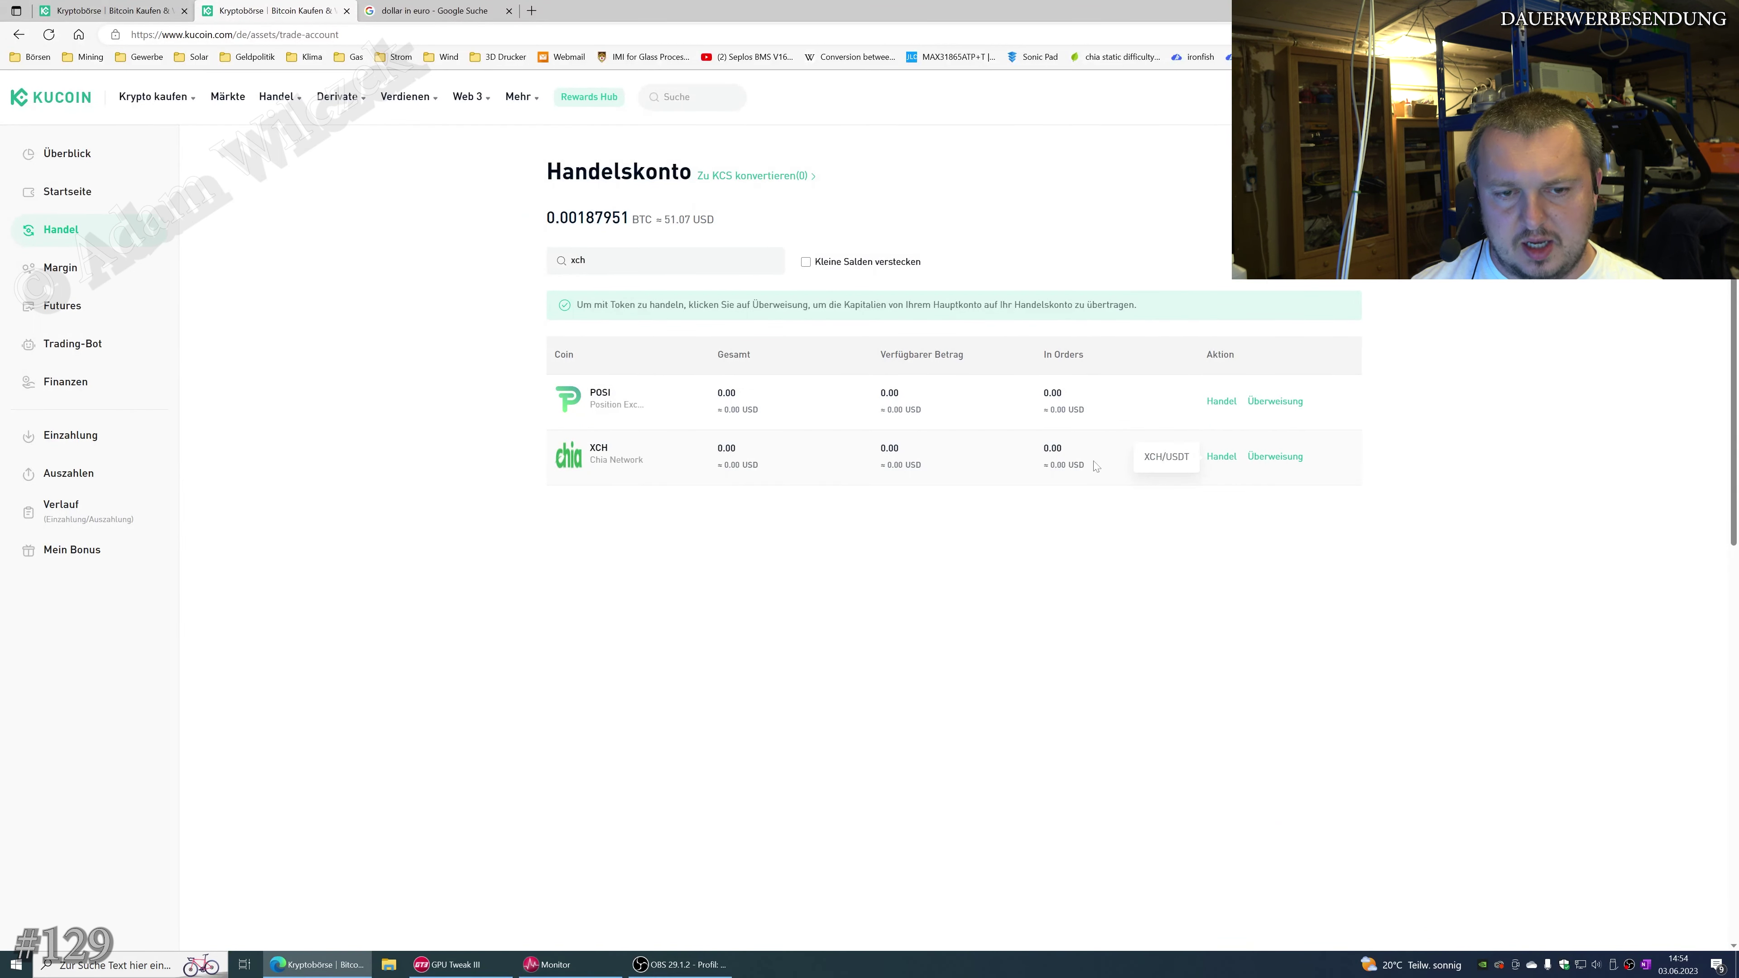
left_click(1168, 458)
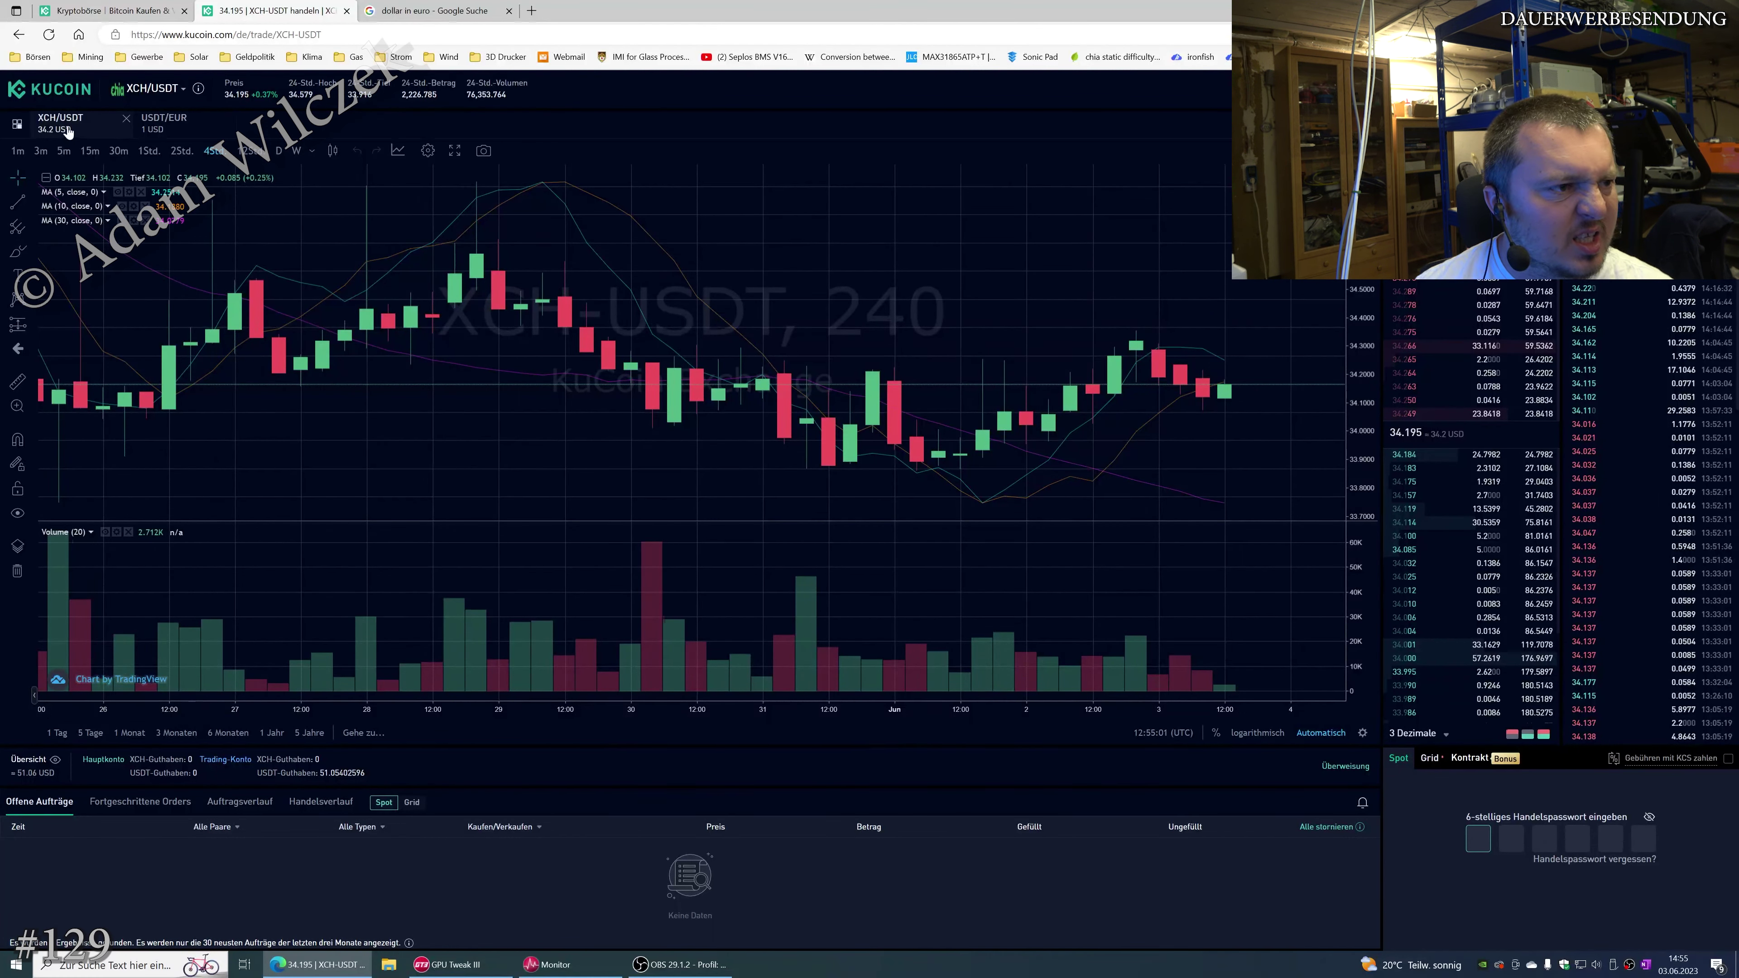
type("******")
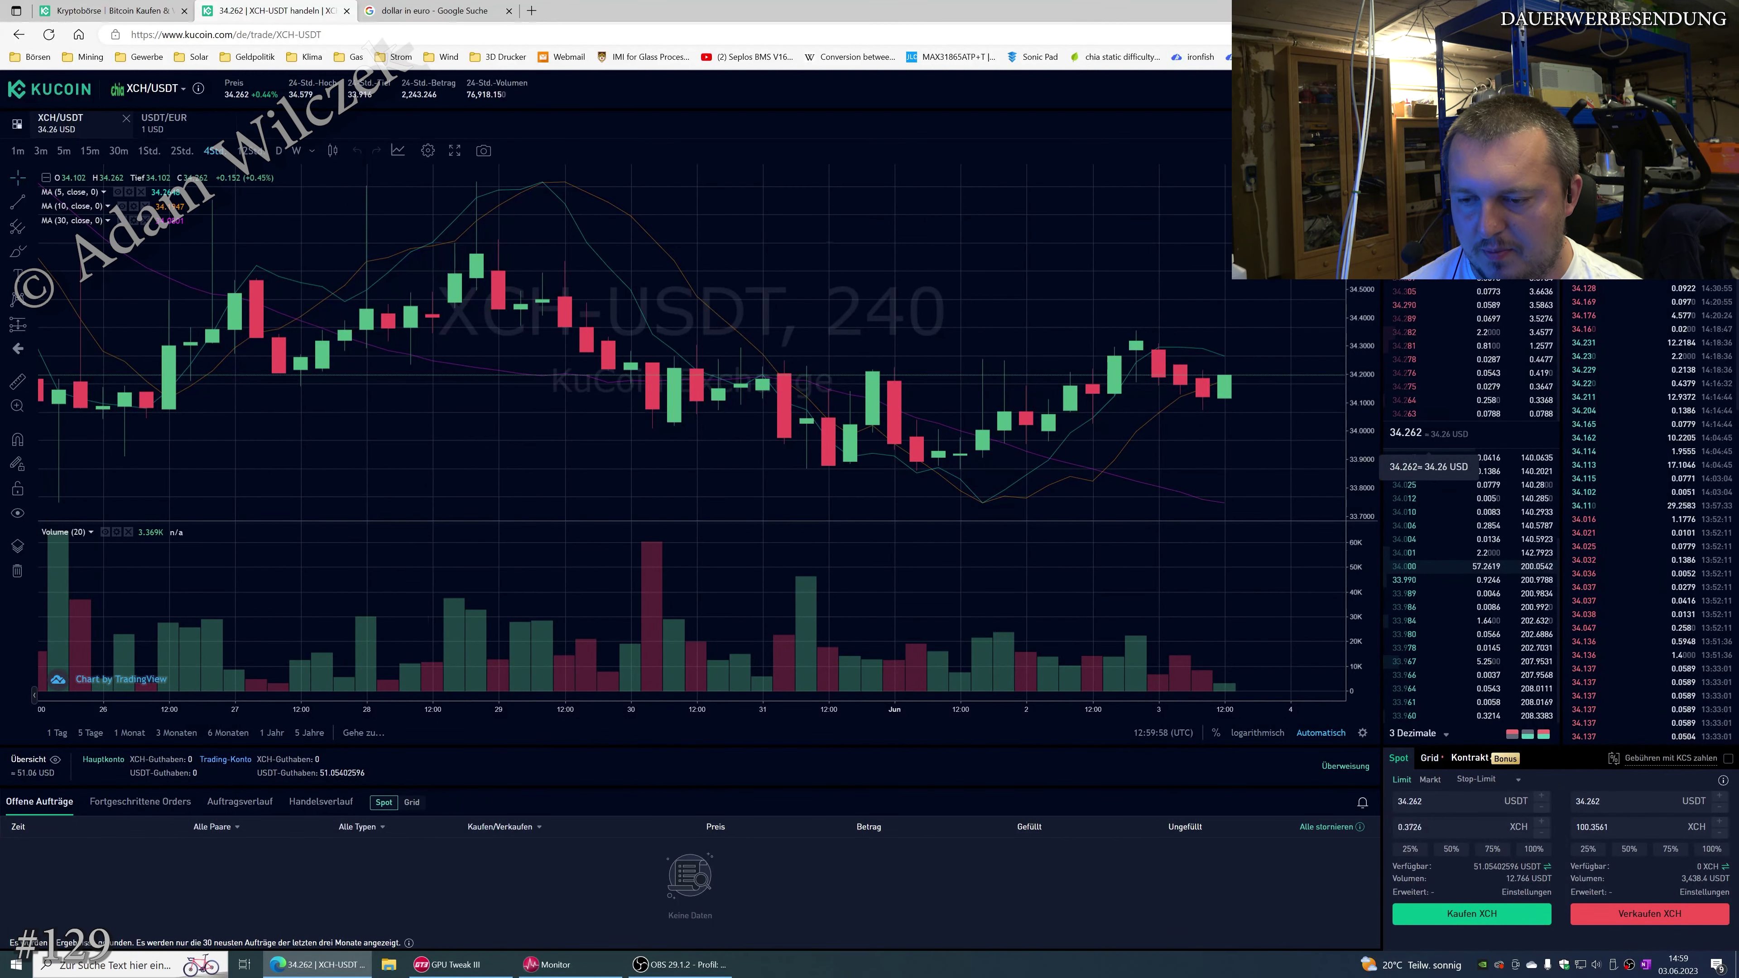
Try XCH buy limits of 33.952 and 34.263 USDT from the order book, each using 100% of the available USDT
mouse_move(1398, 502)
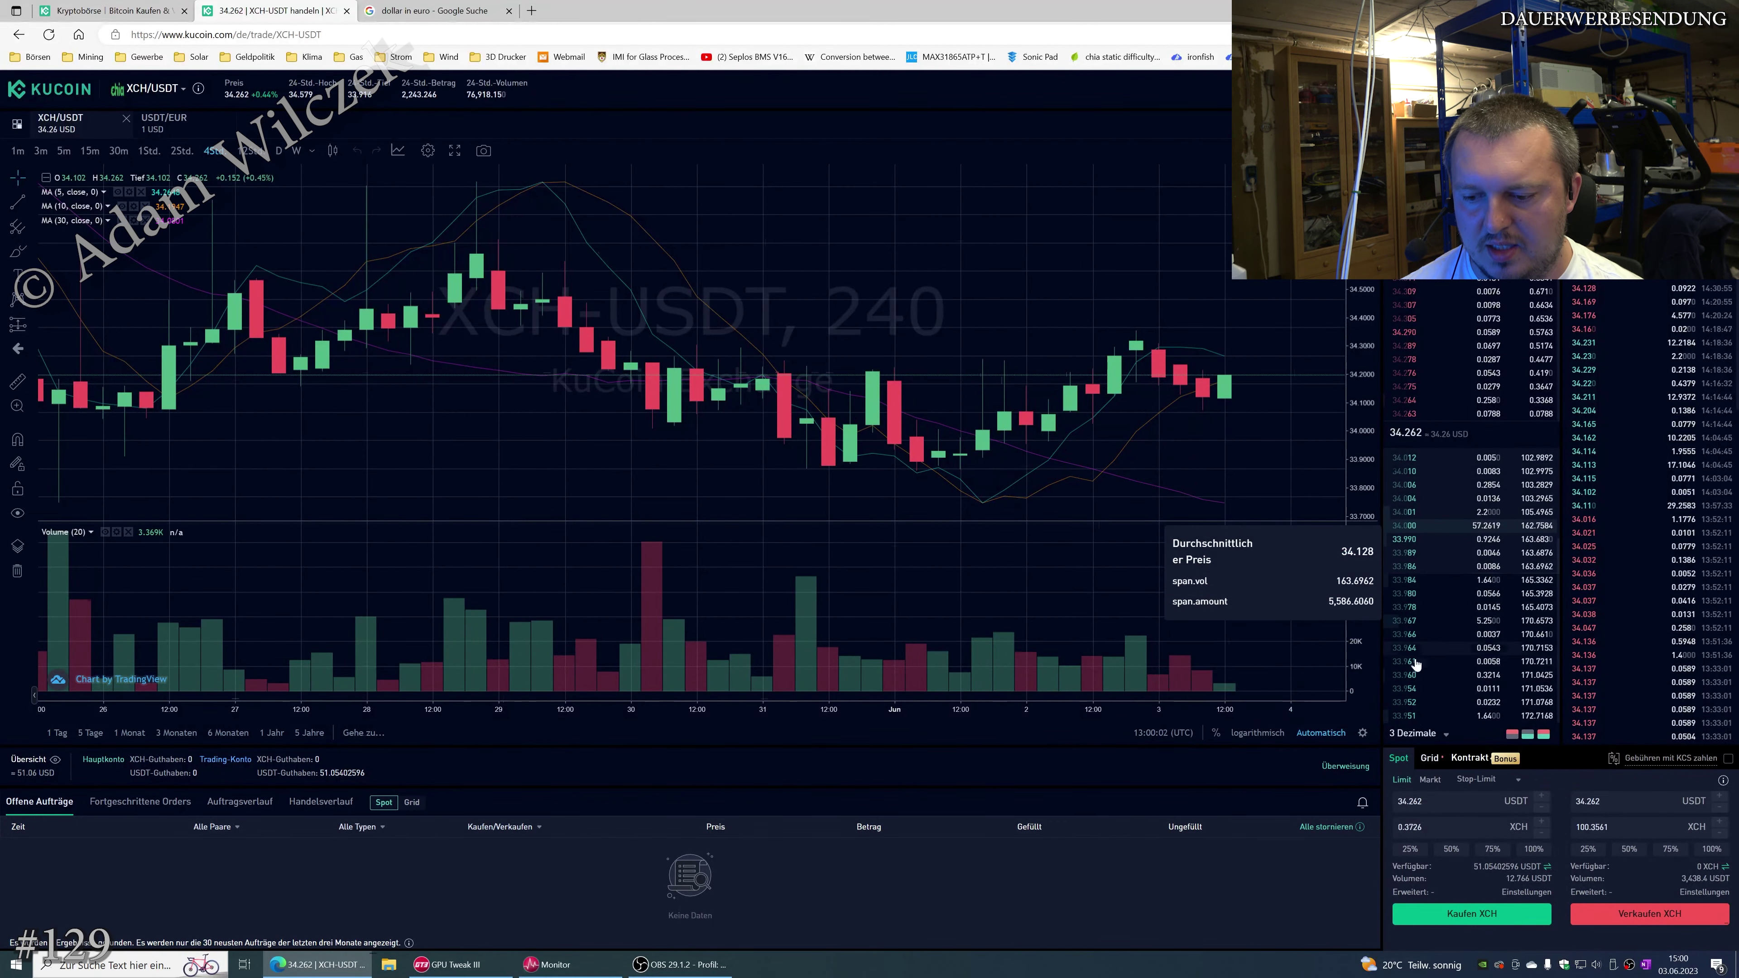
left_click(1412, 719)
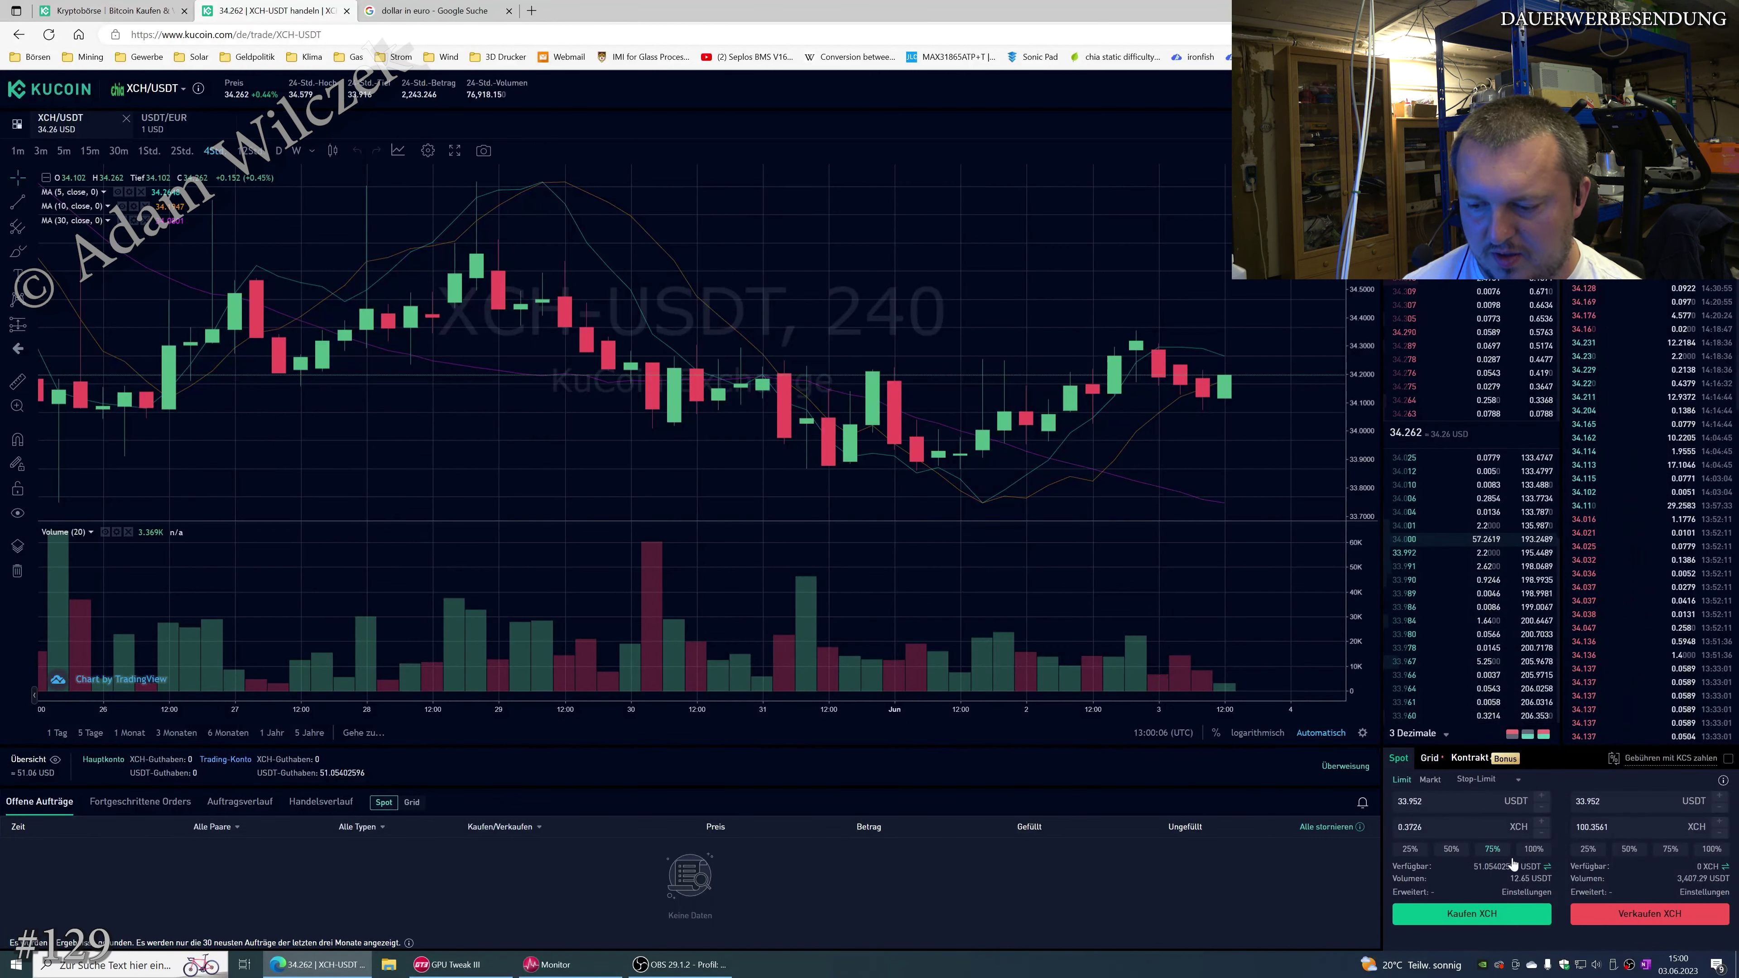
left_click(1535, 849)
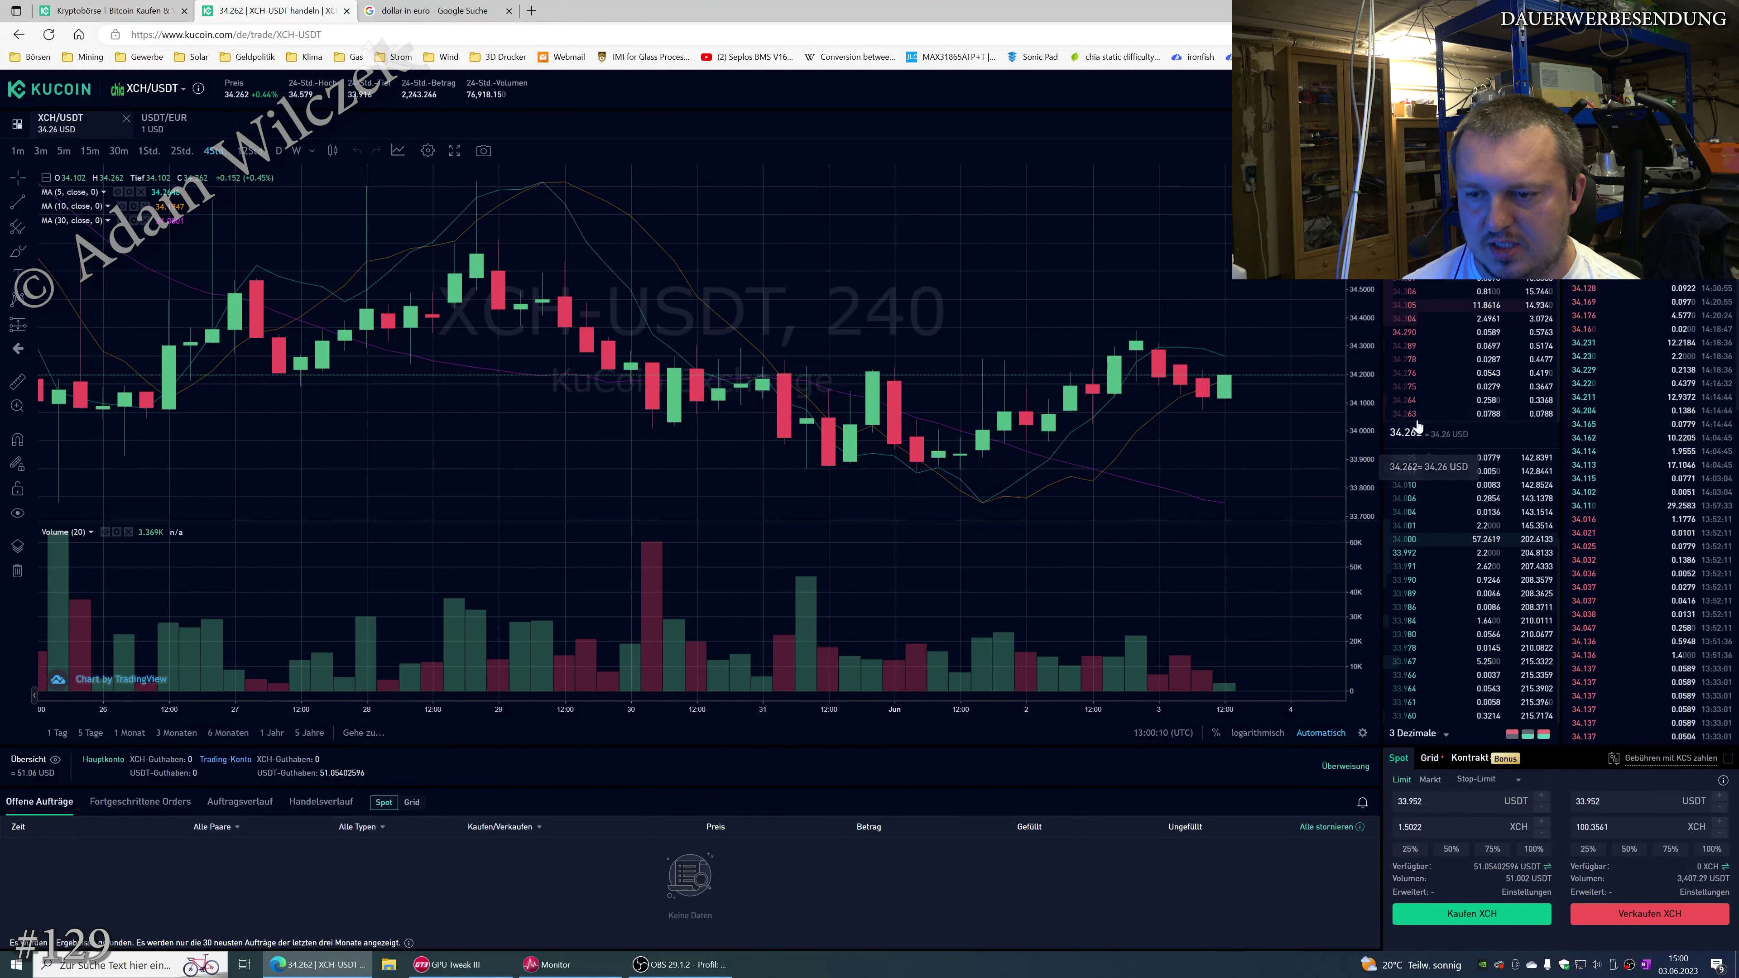
left_click(1472, 414)
left_click(1535, 850)
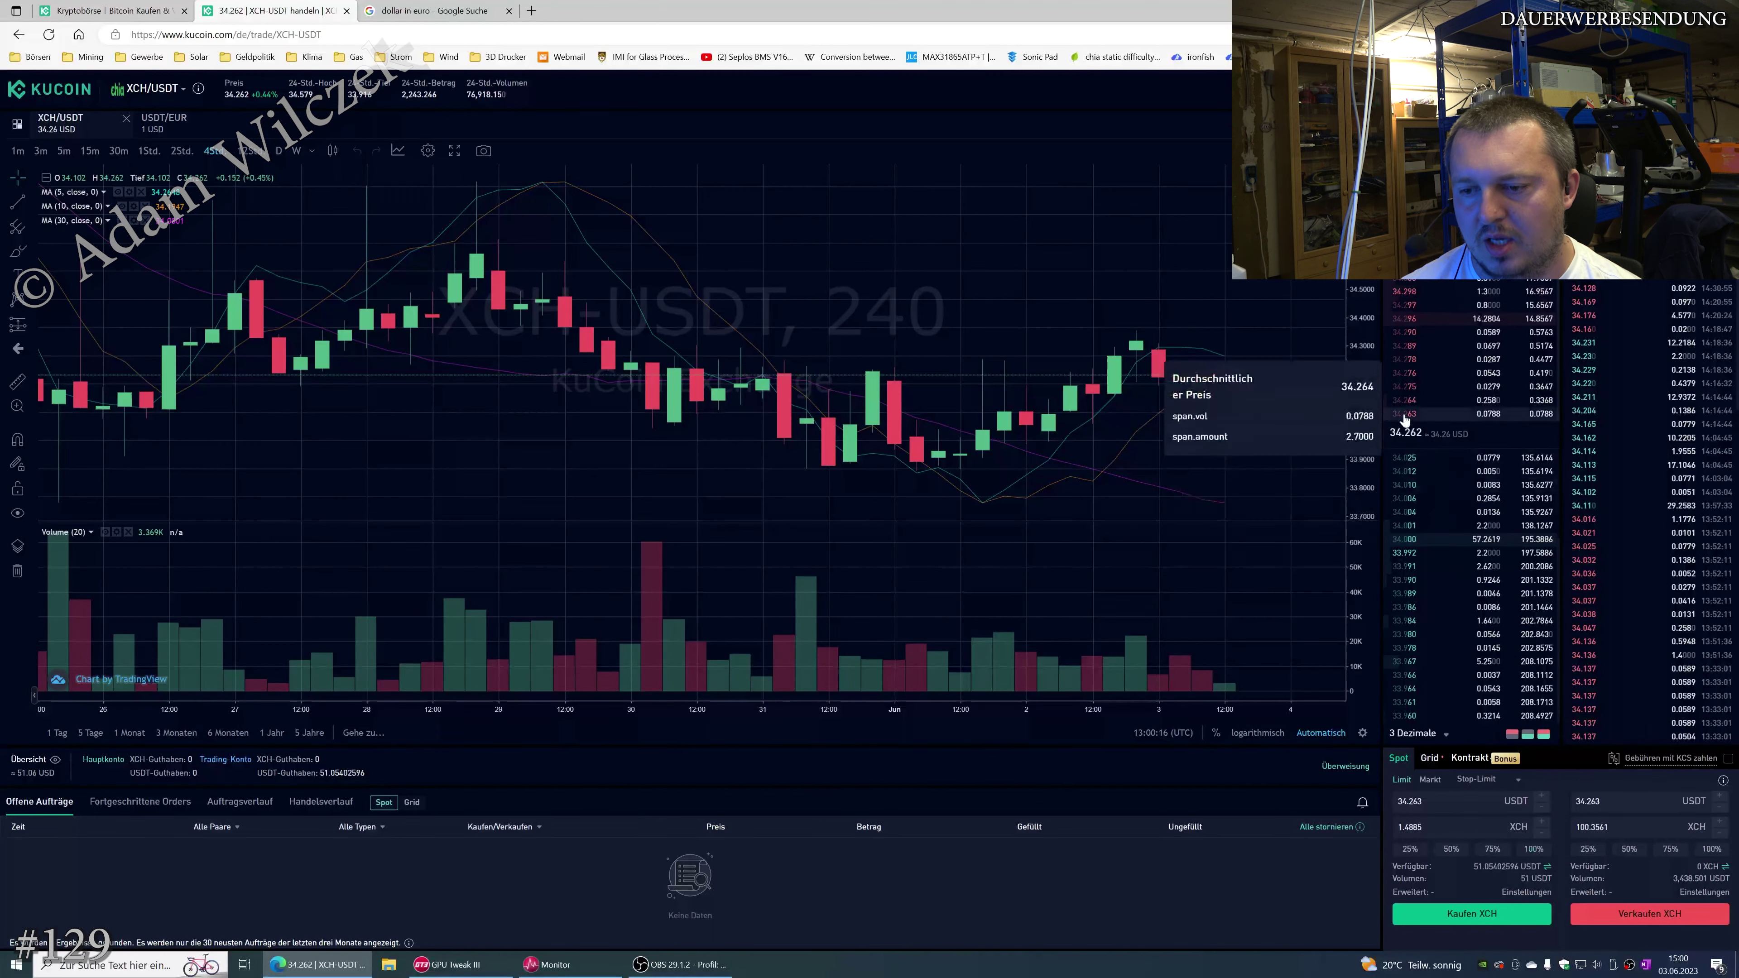
Place a limit order at 34.262 USDT to buy 1.4886 XCH with 100% of the available USDT
left_click(1441, 433)
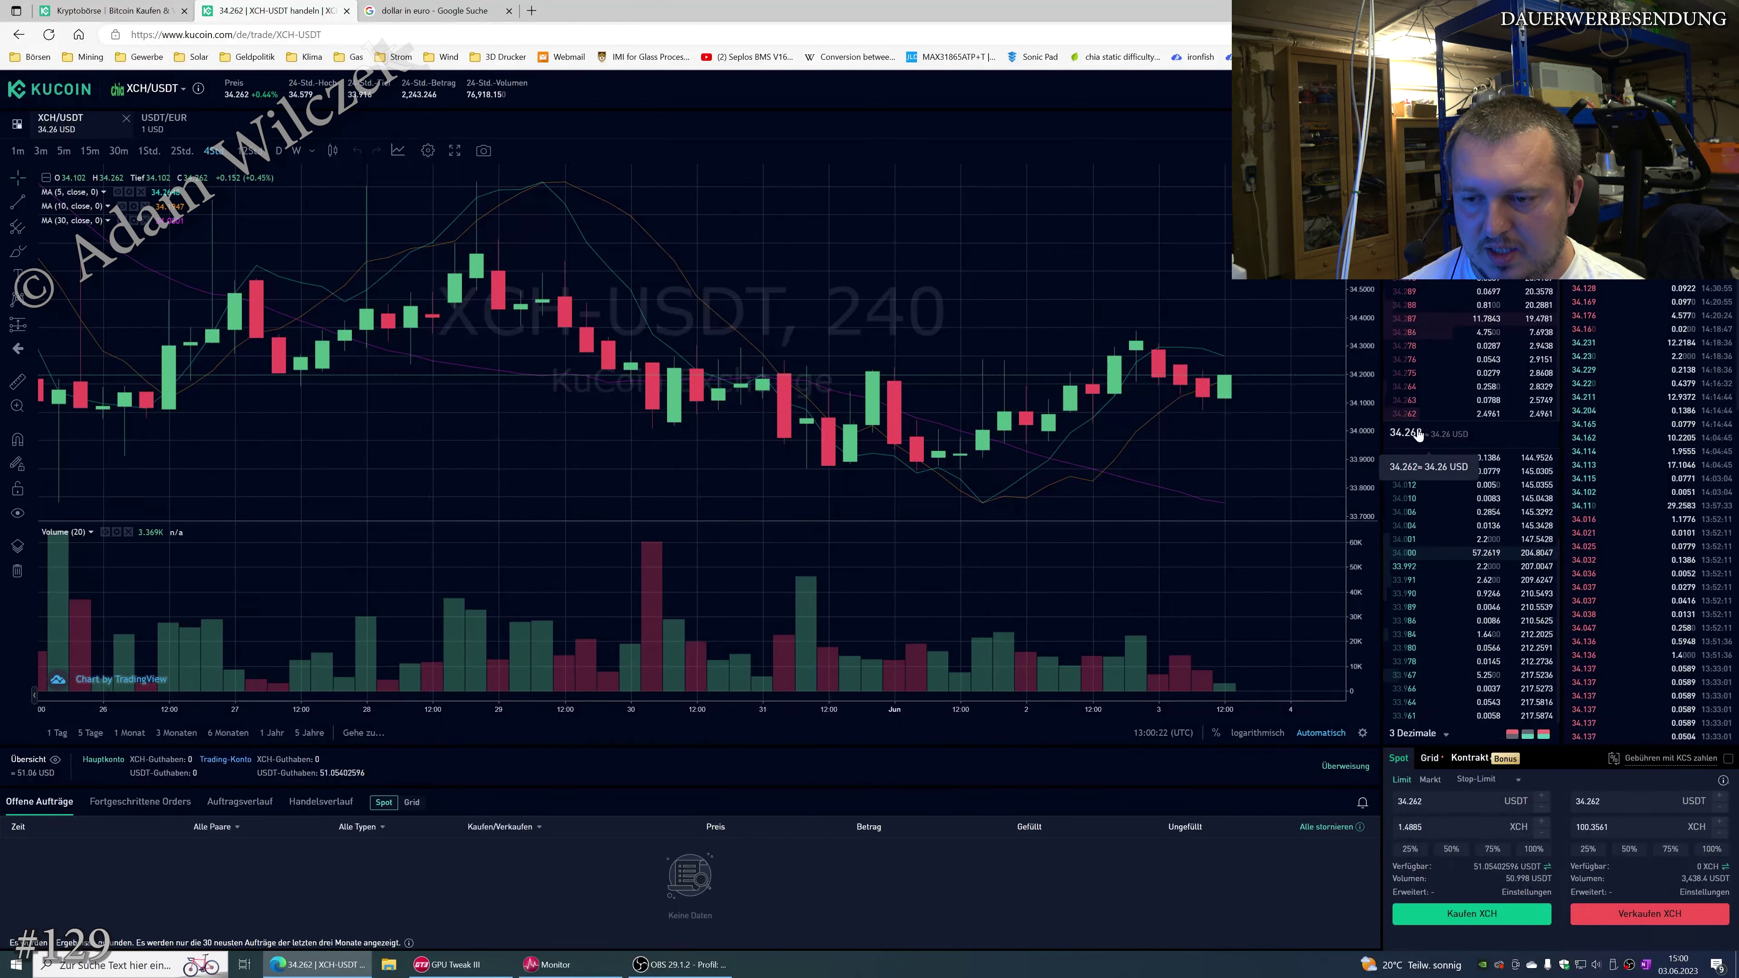
left_click(1533, 849)
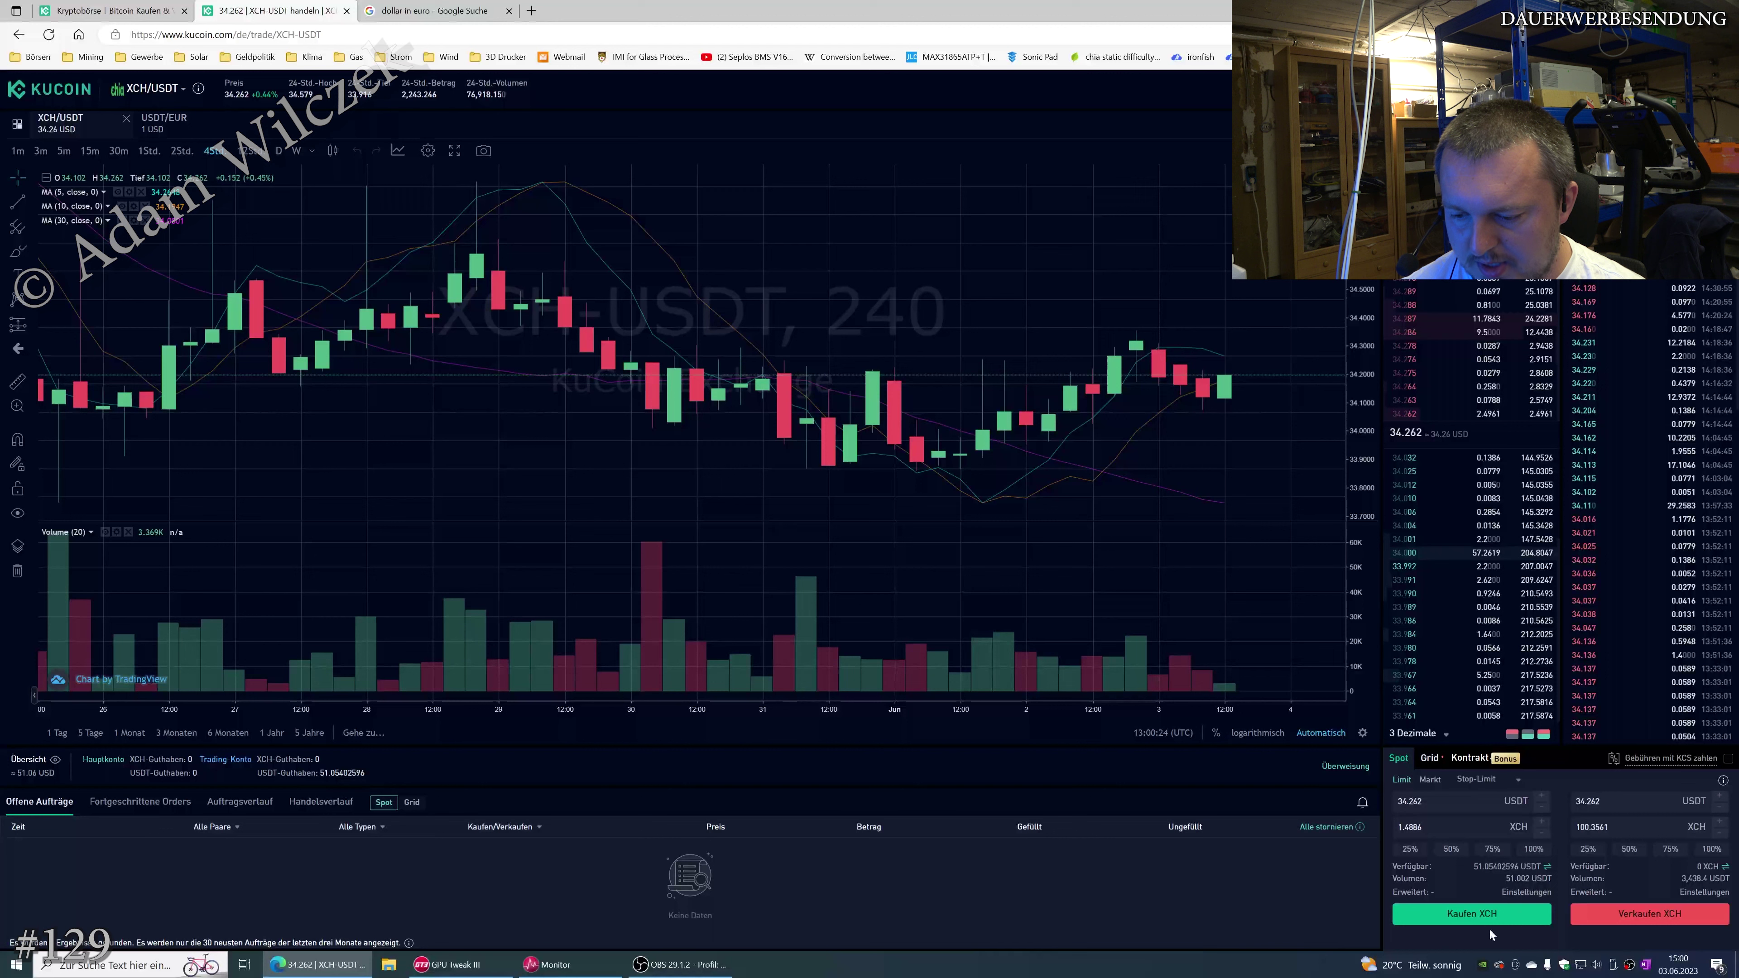
left_click(1512, 911)
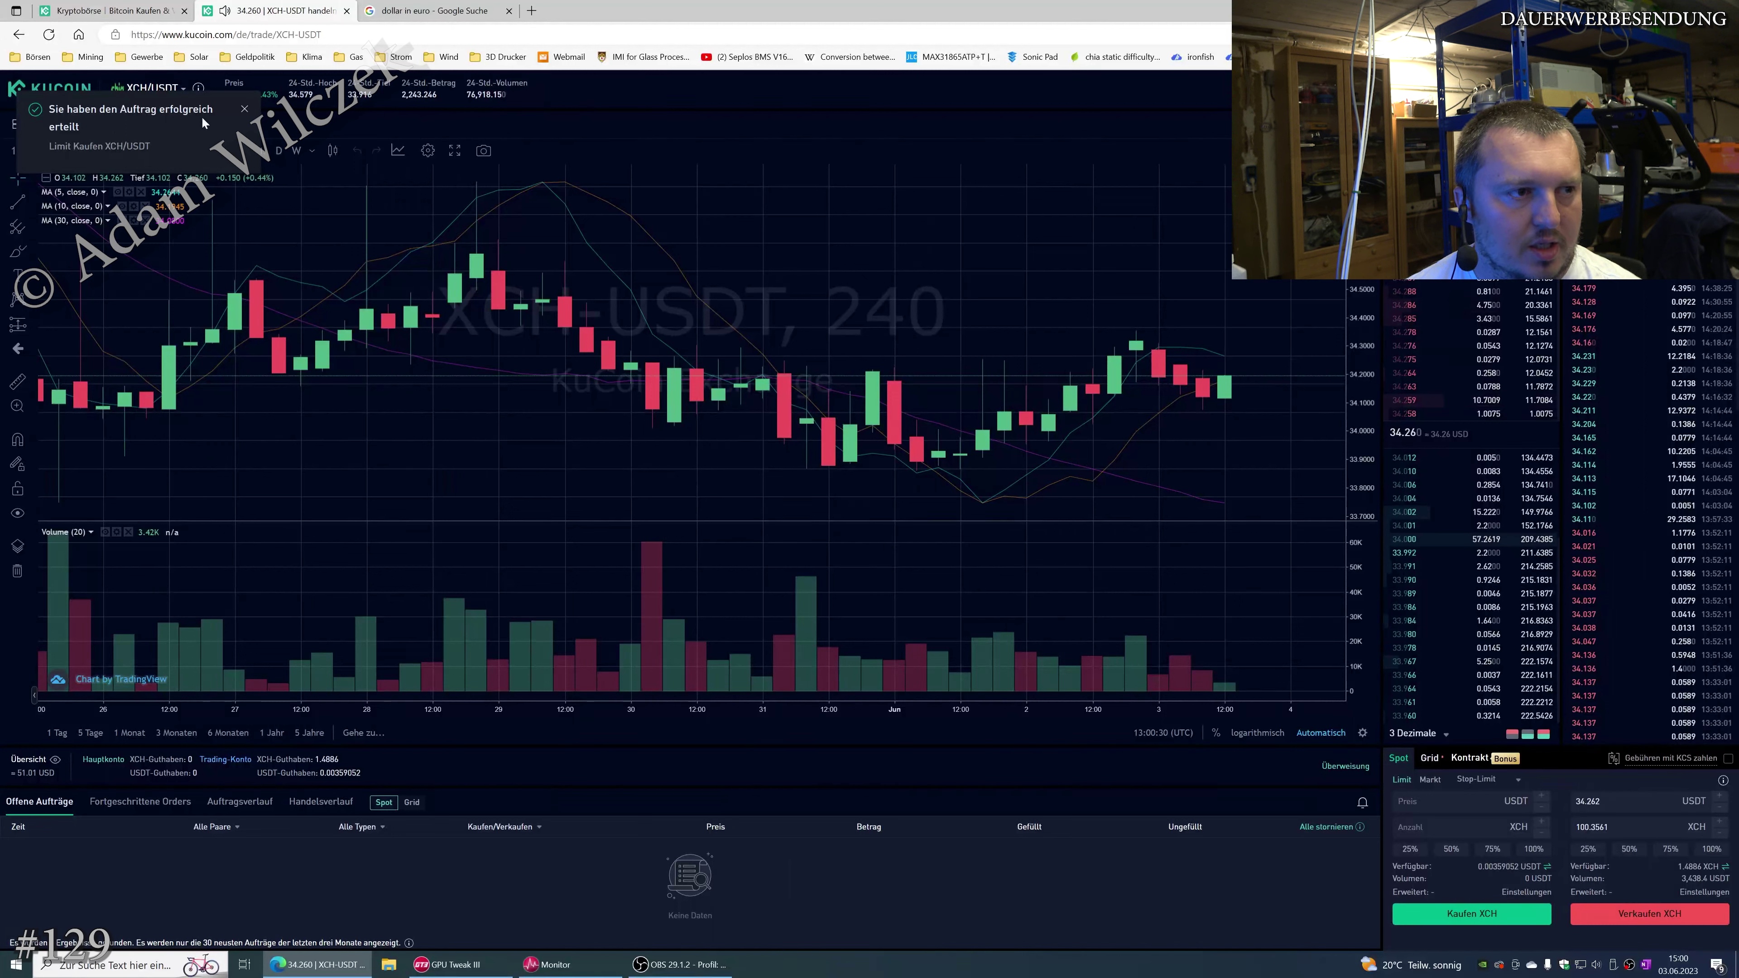
left_click(245, 111)
Return to the trading account overview and transfer the full 1.4886 XCH balance to the main account
left_click(36, 90)
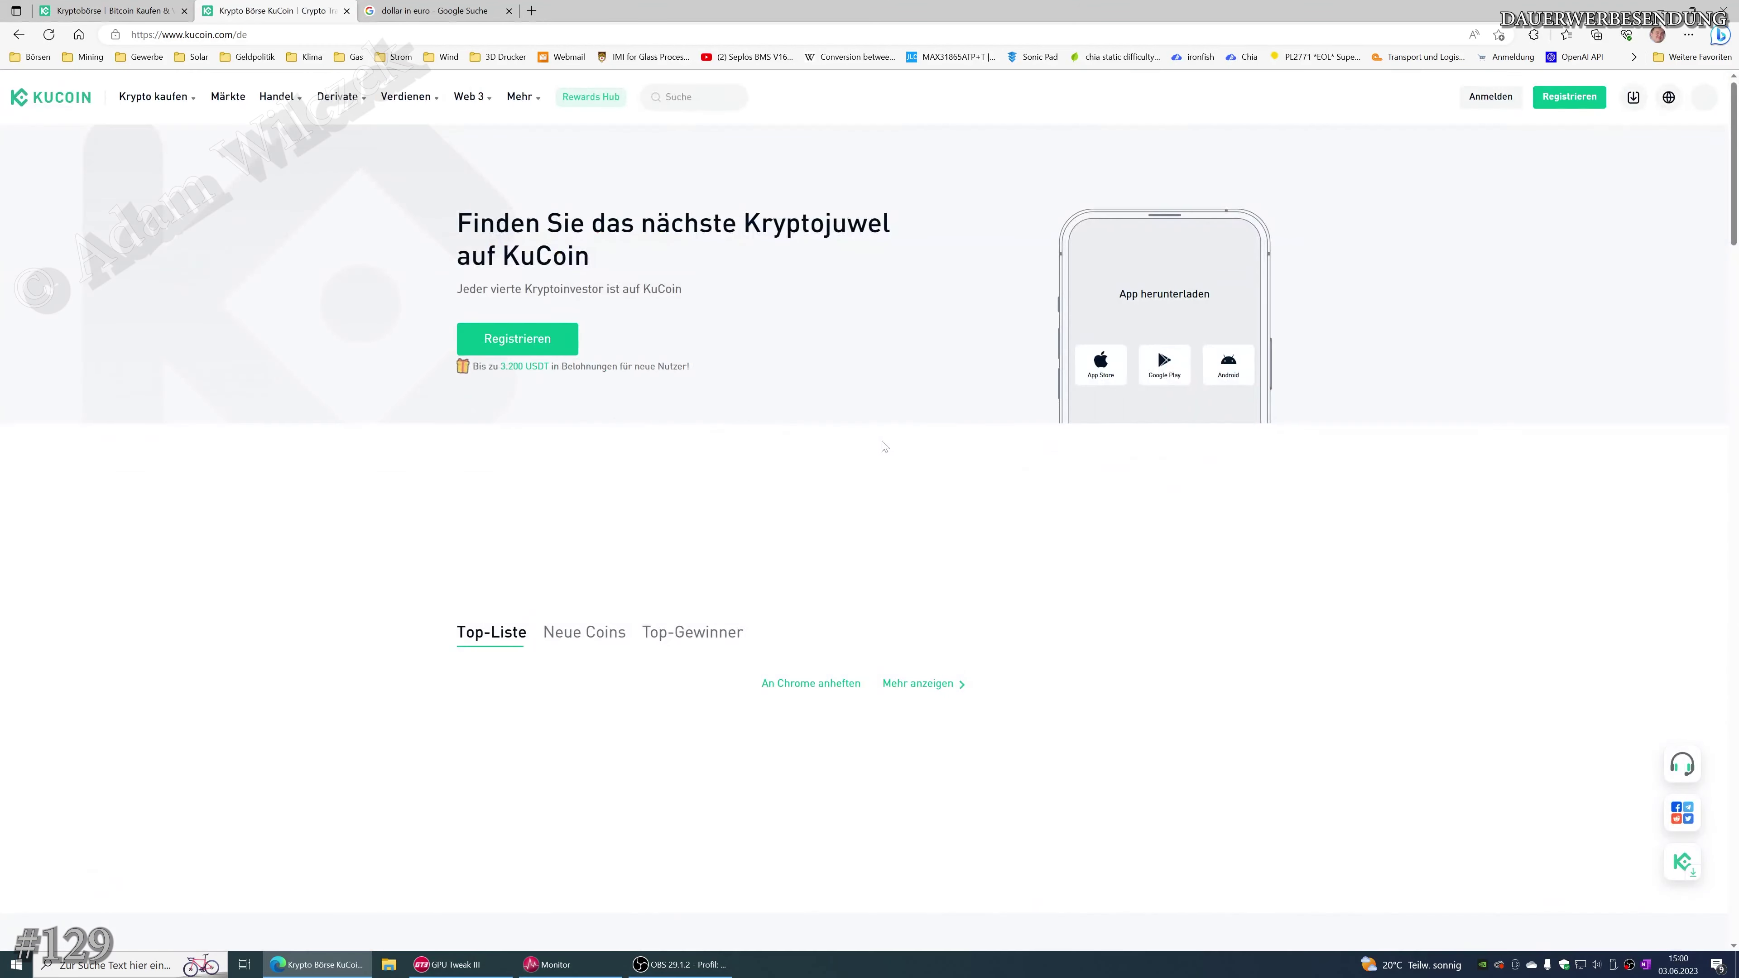
mouse_move(1416, 96)
left_click(1362, 235)
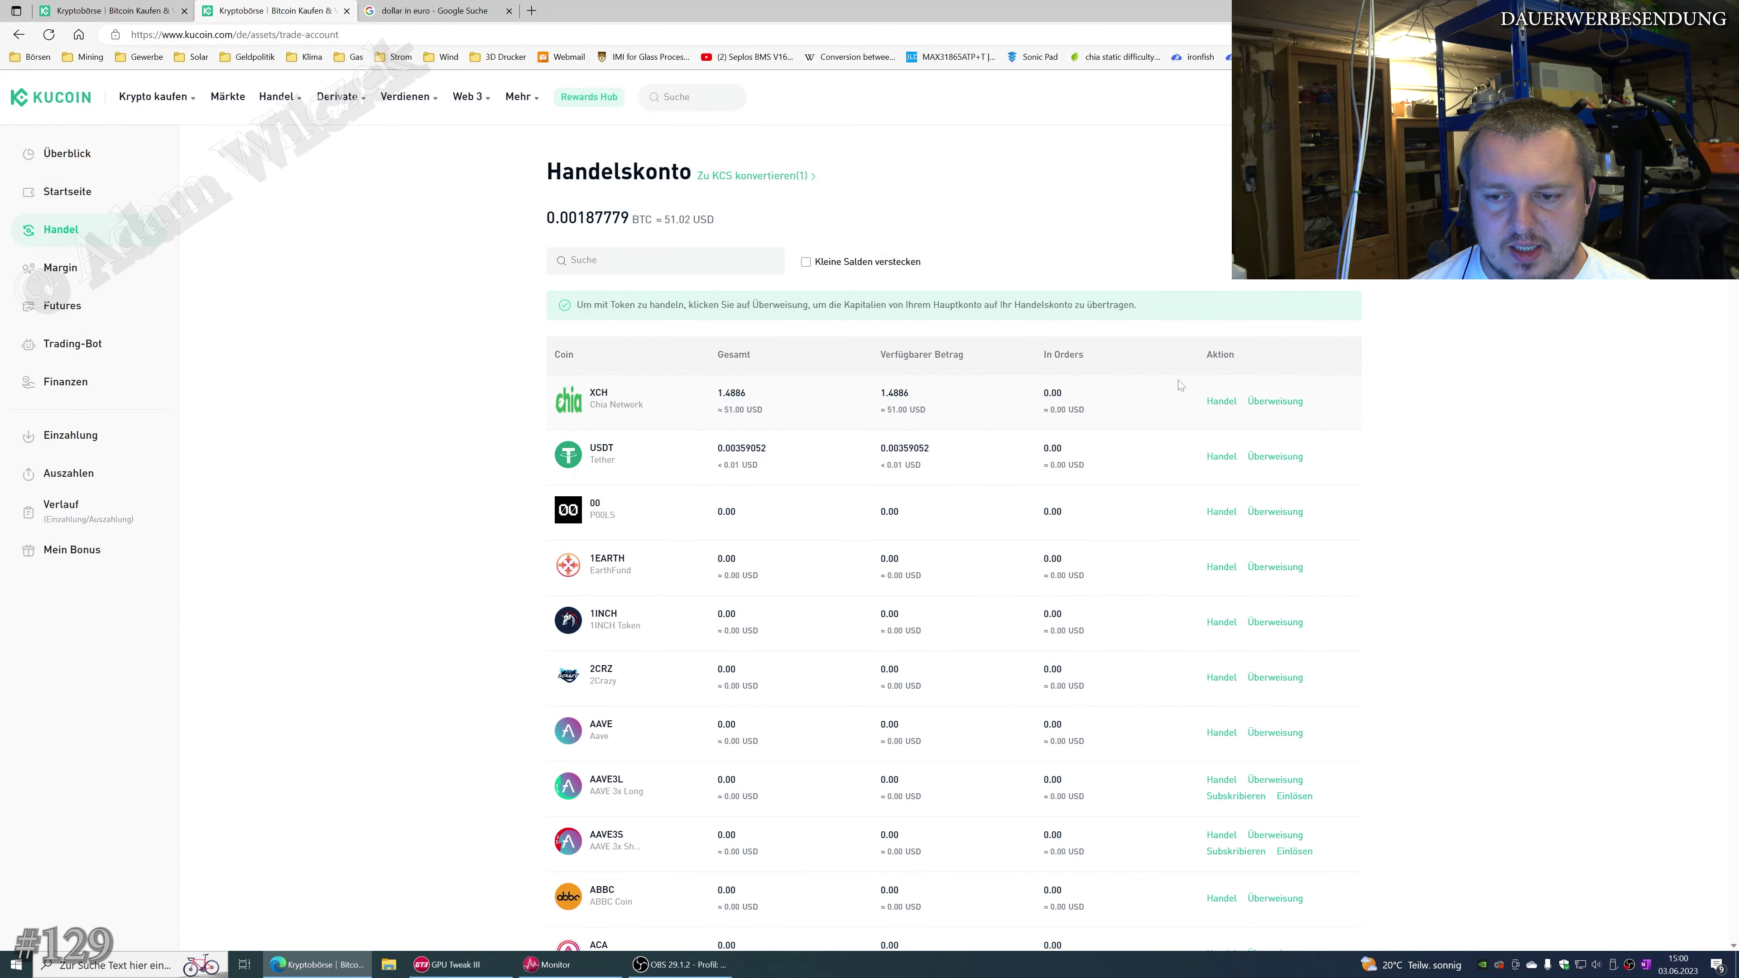
left_click(1274, 400)
left_click(991, 438)
left_click(999, 608)
left_click(902, 671)
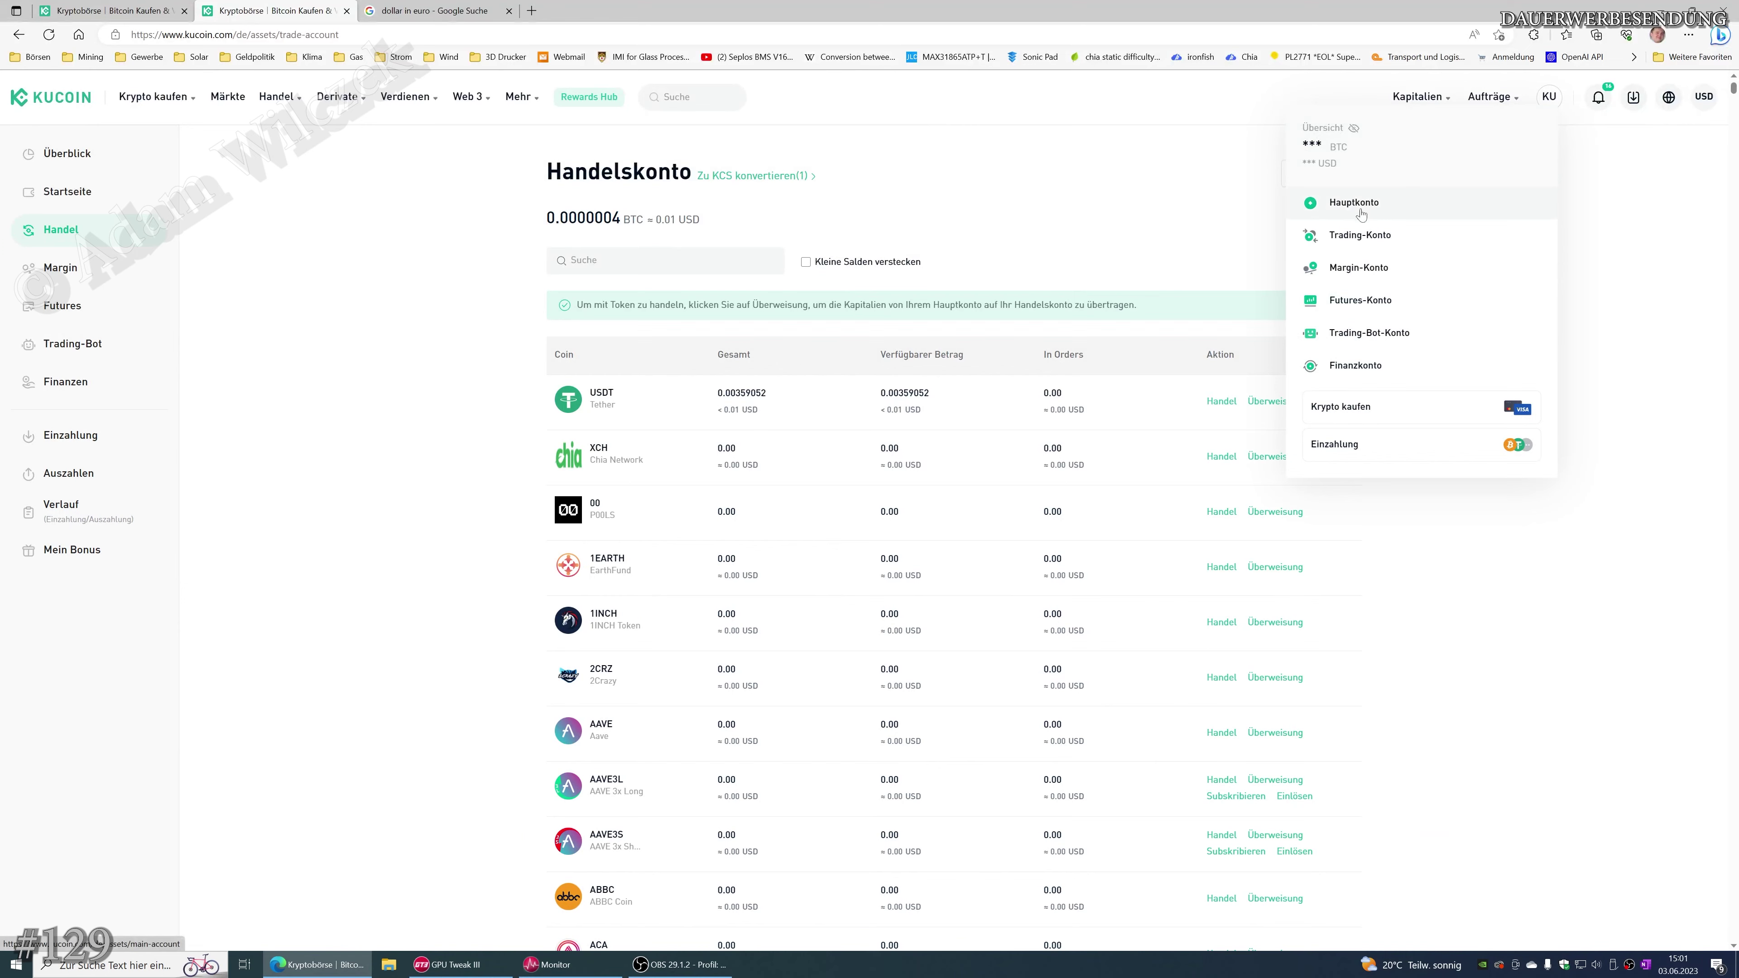
Open the XCH withdrawal form from the main account, then switch to Chia Blockchain and copy the ColdWallet's receive address
left_click(1403, 202)
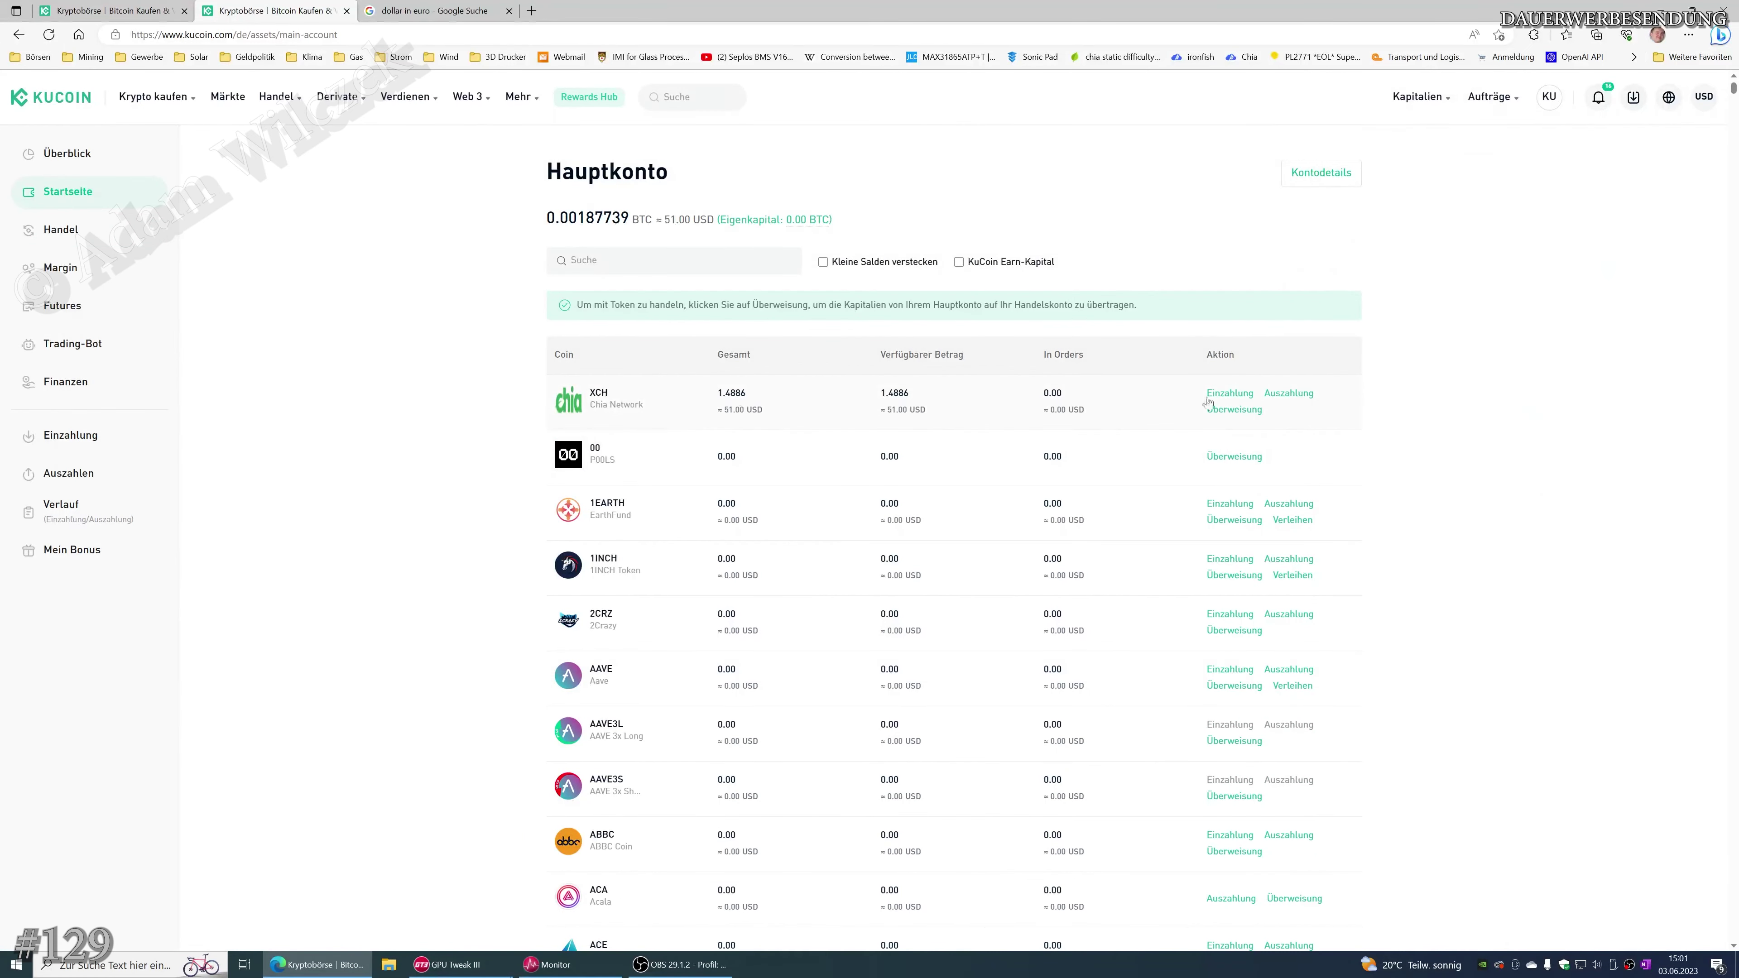
left_click(1289, 394)
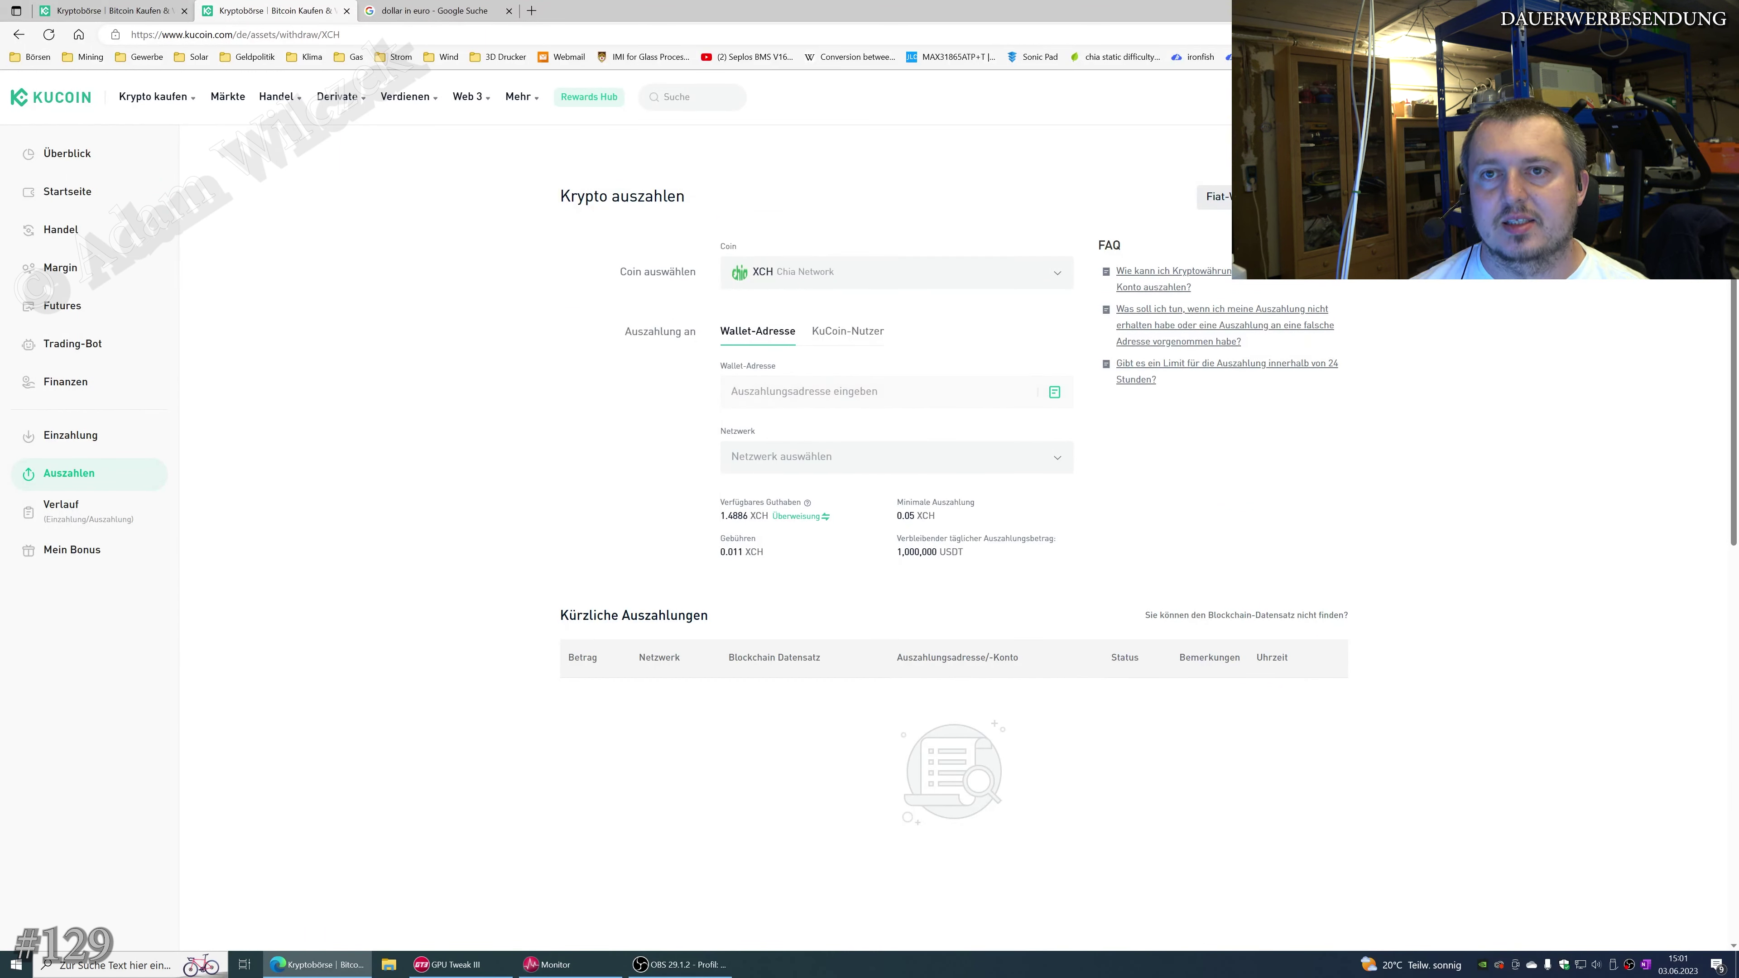
left_click(15, 964)
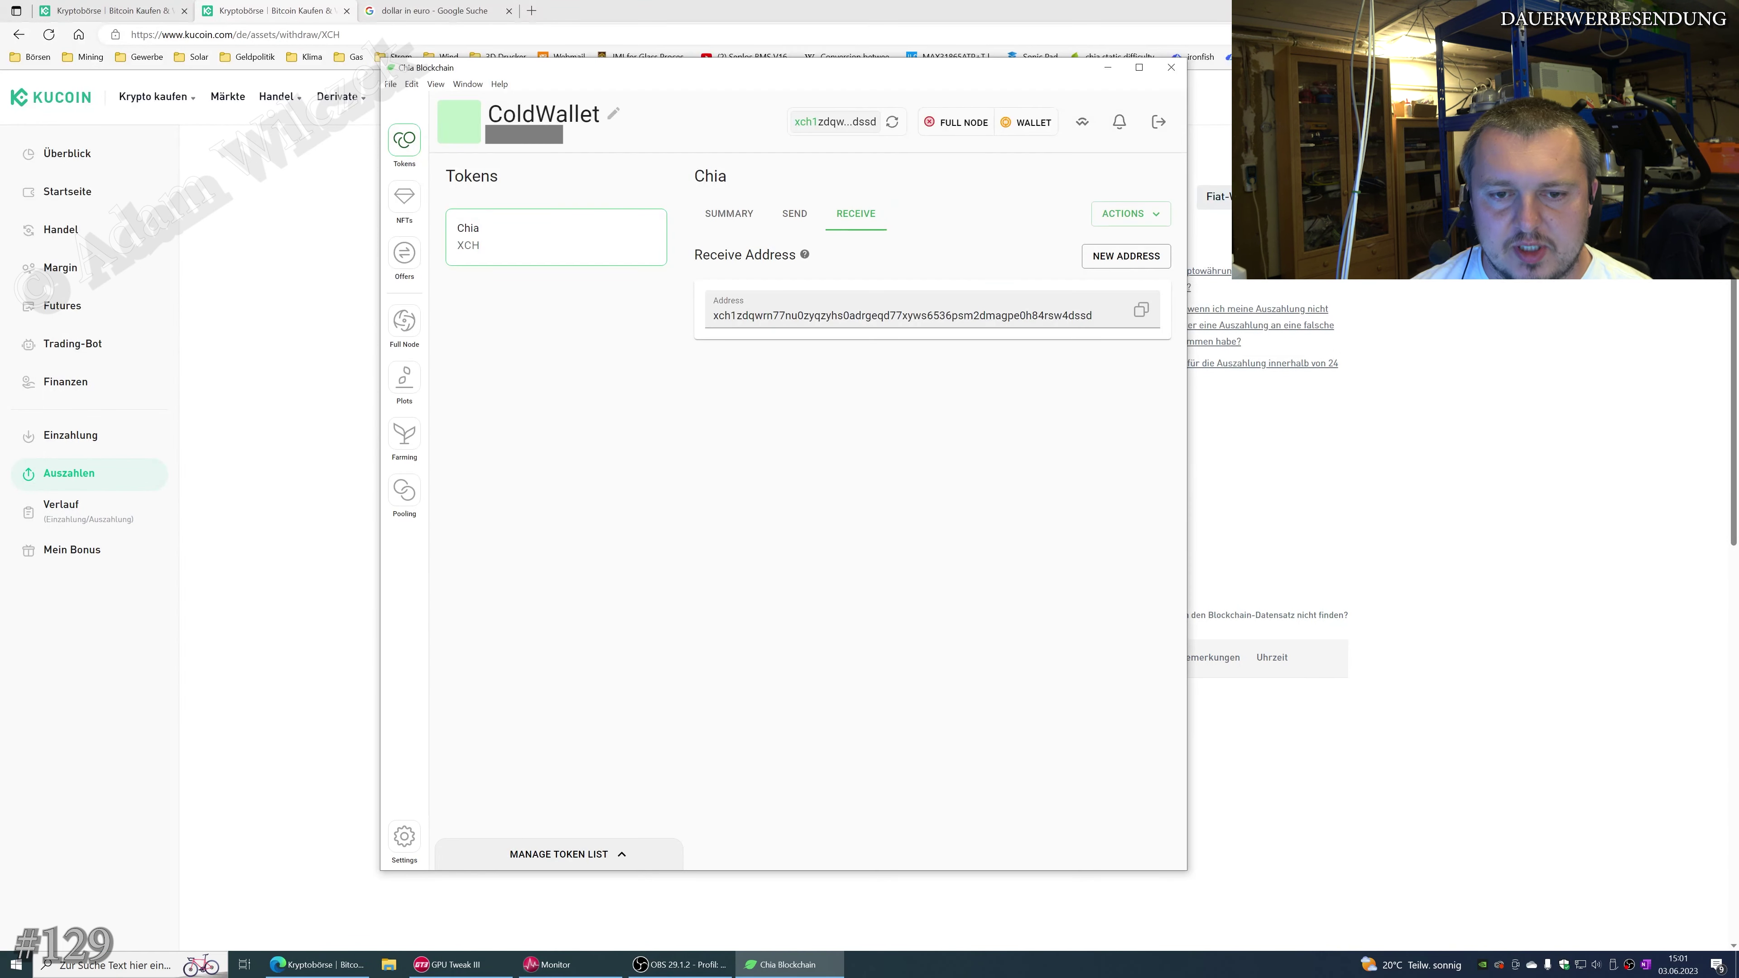
left_click(745, 214)
left_click(852, 215)
double_click(897, 315)
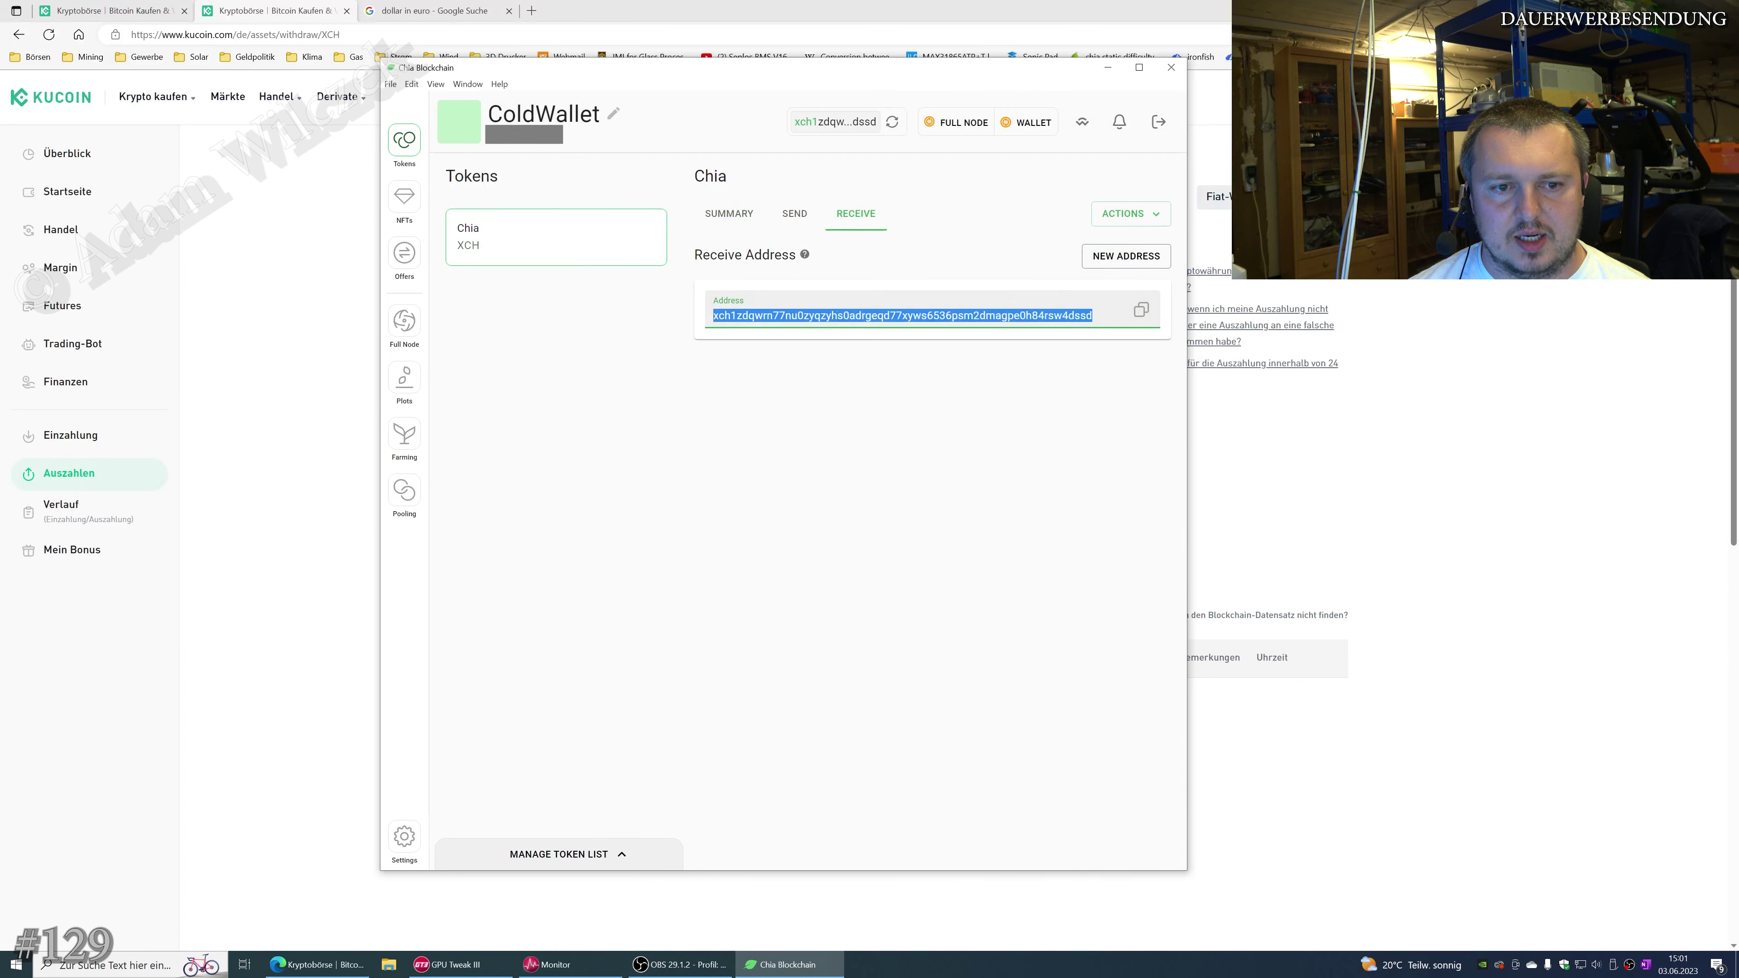
left_click(1140, 310)
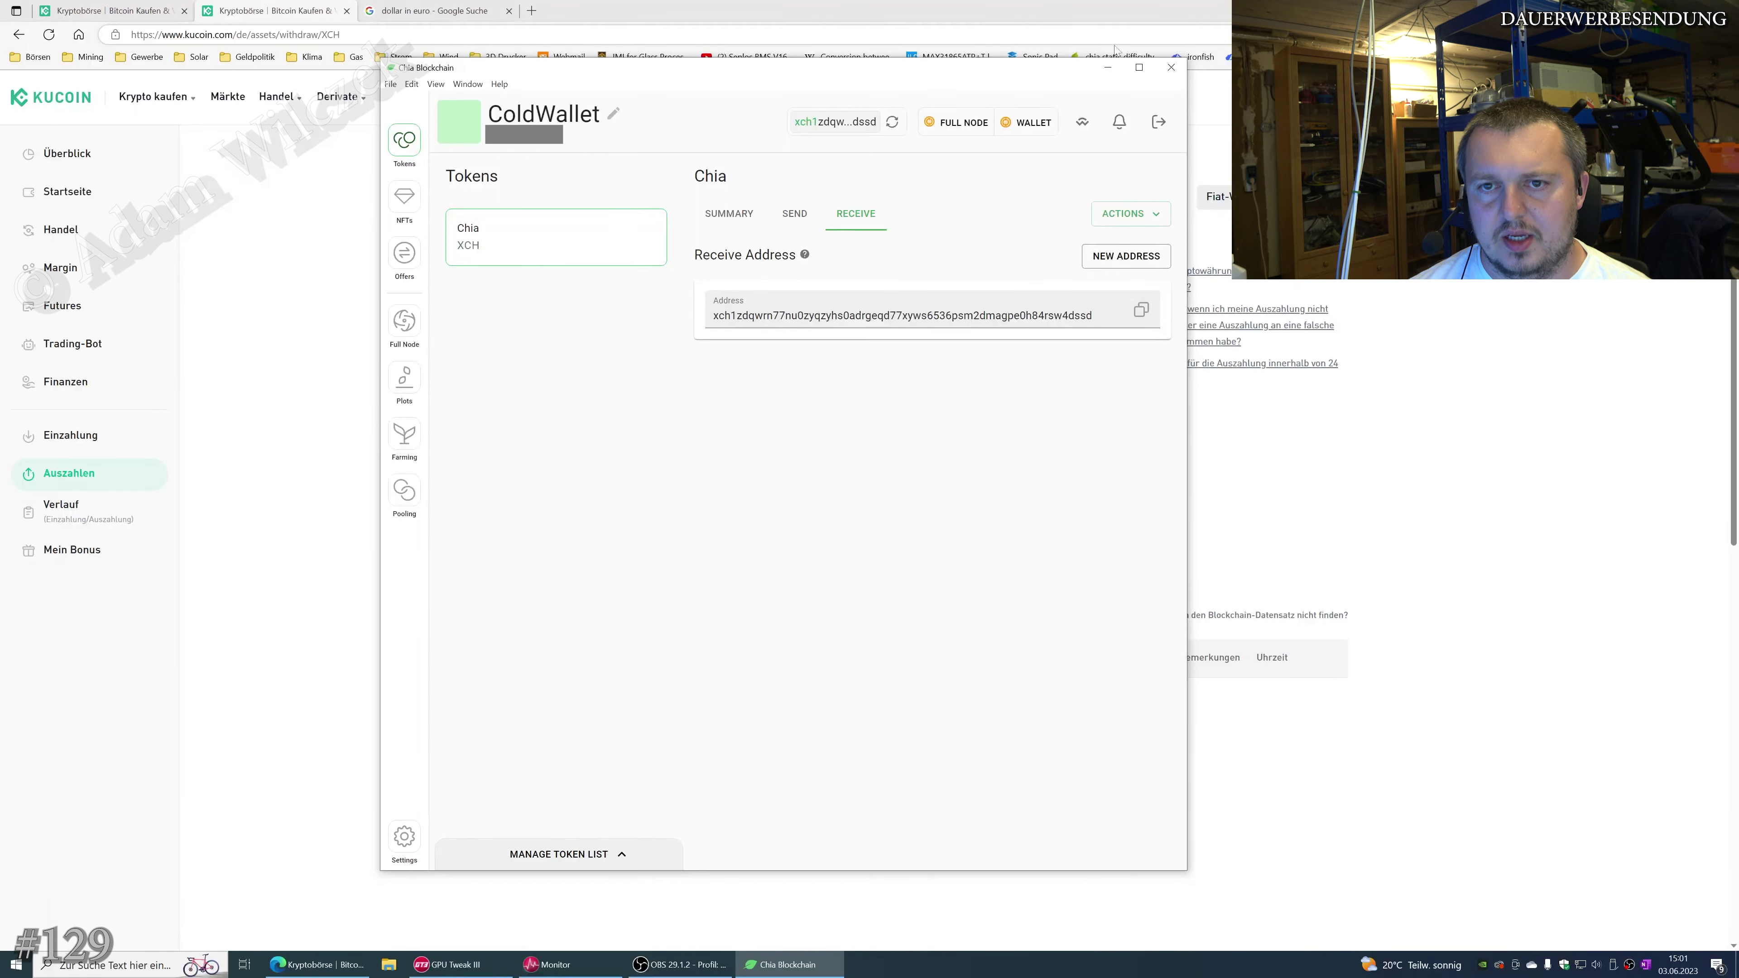
Paste the copied address as the KuCoin withdrawal wallet address and compare it with the ColdWallet's receive address
left_click(1107, 67)
left_click(908, 379)
key("ctrl+v")
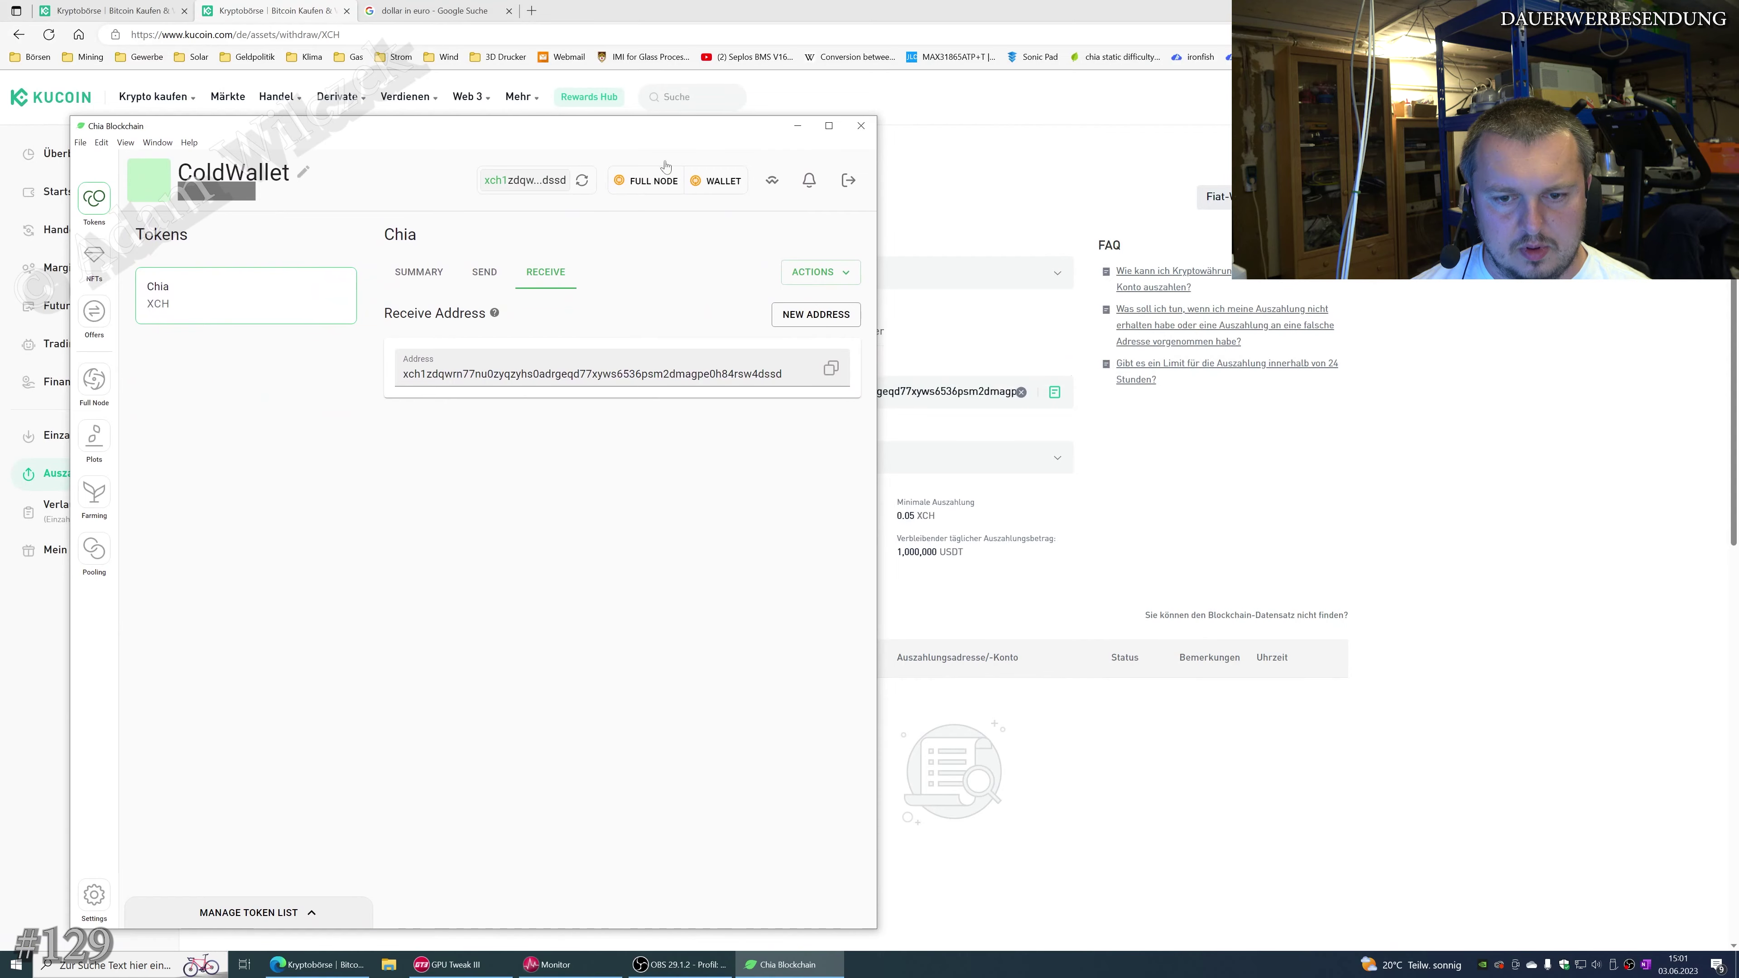
left_click(797, 125)
left_click(788, 964)
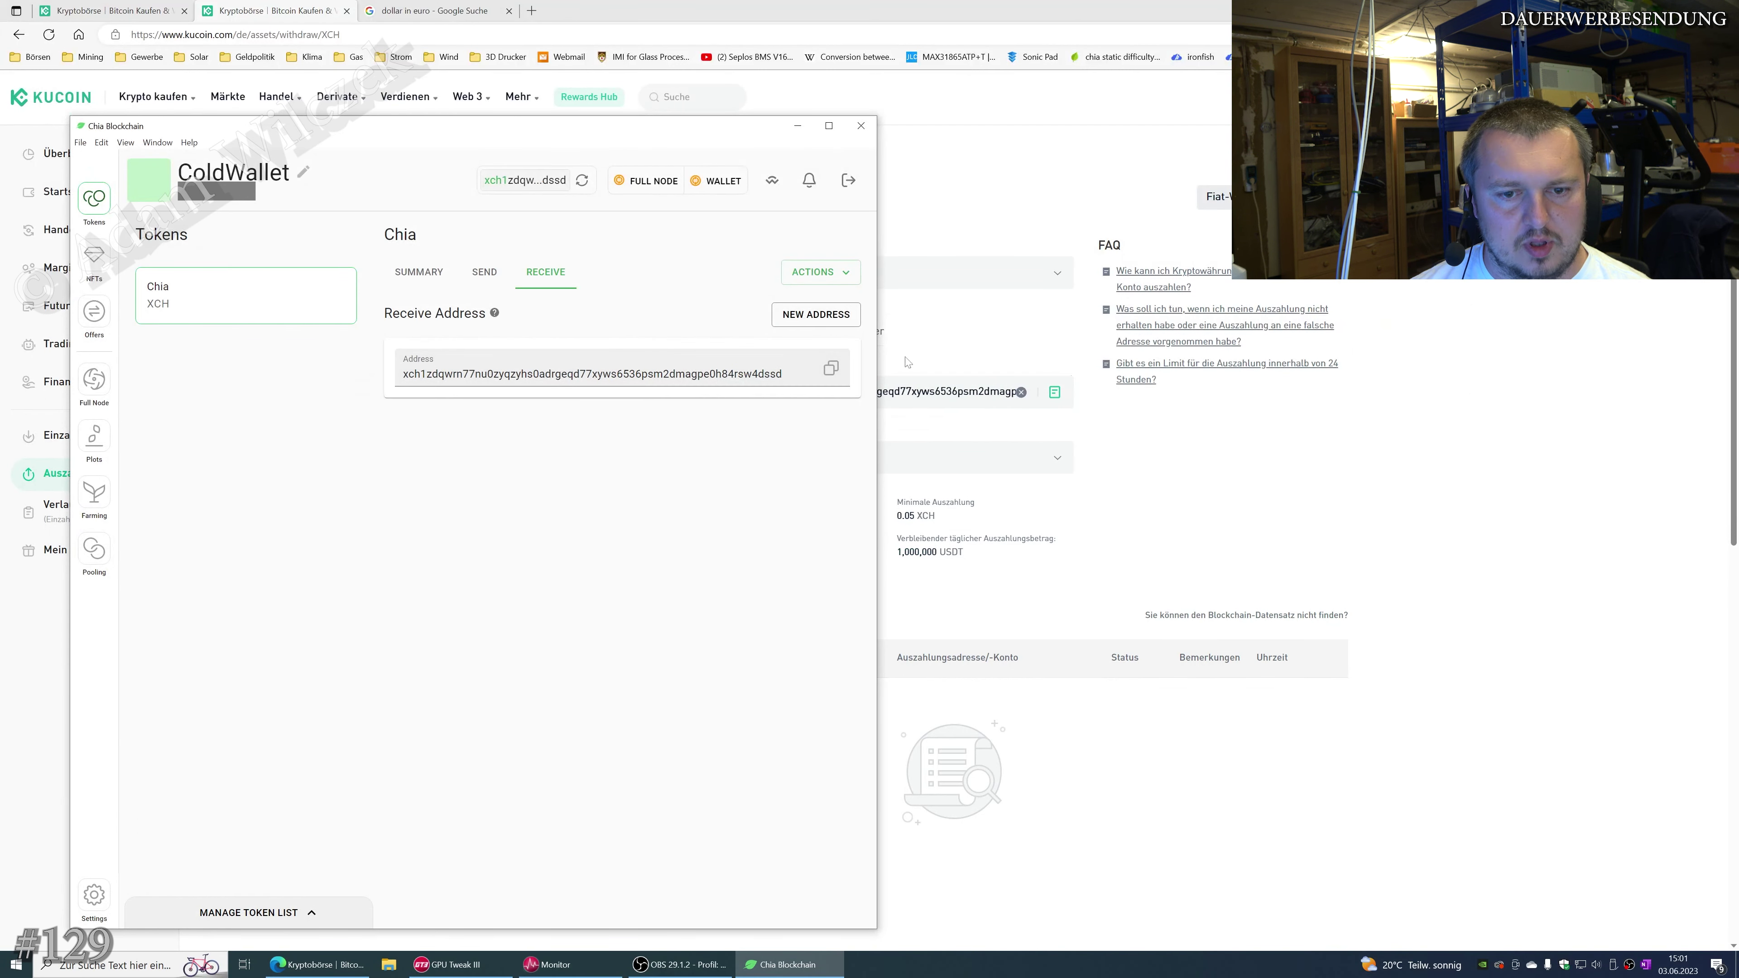
left_click(929, 397)
left_click_drag(844, 391, 764, 392)
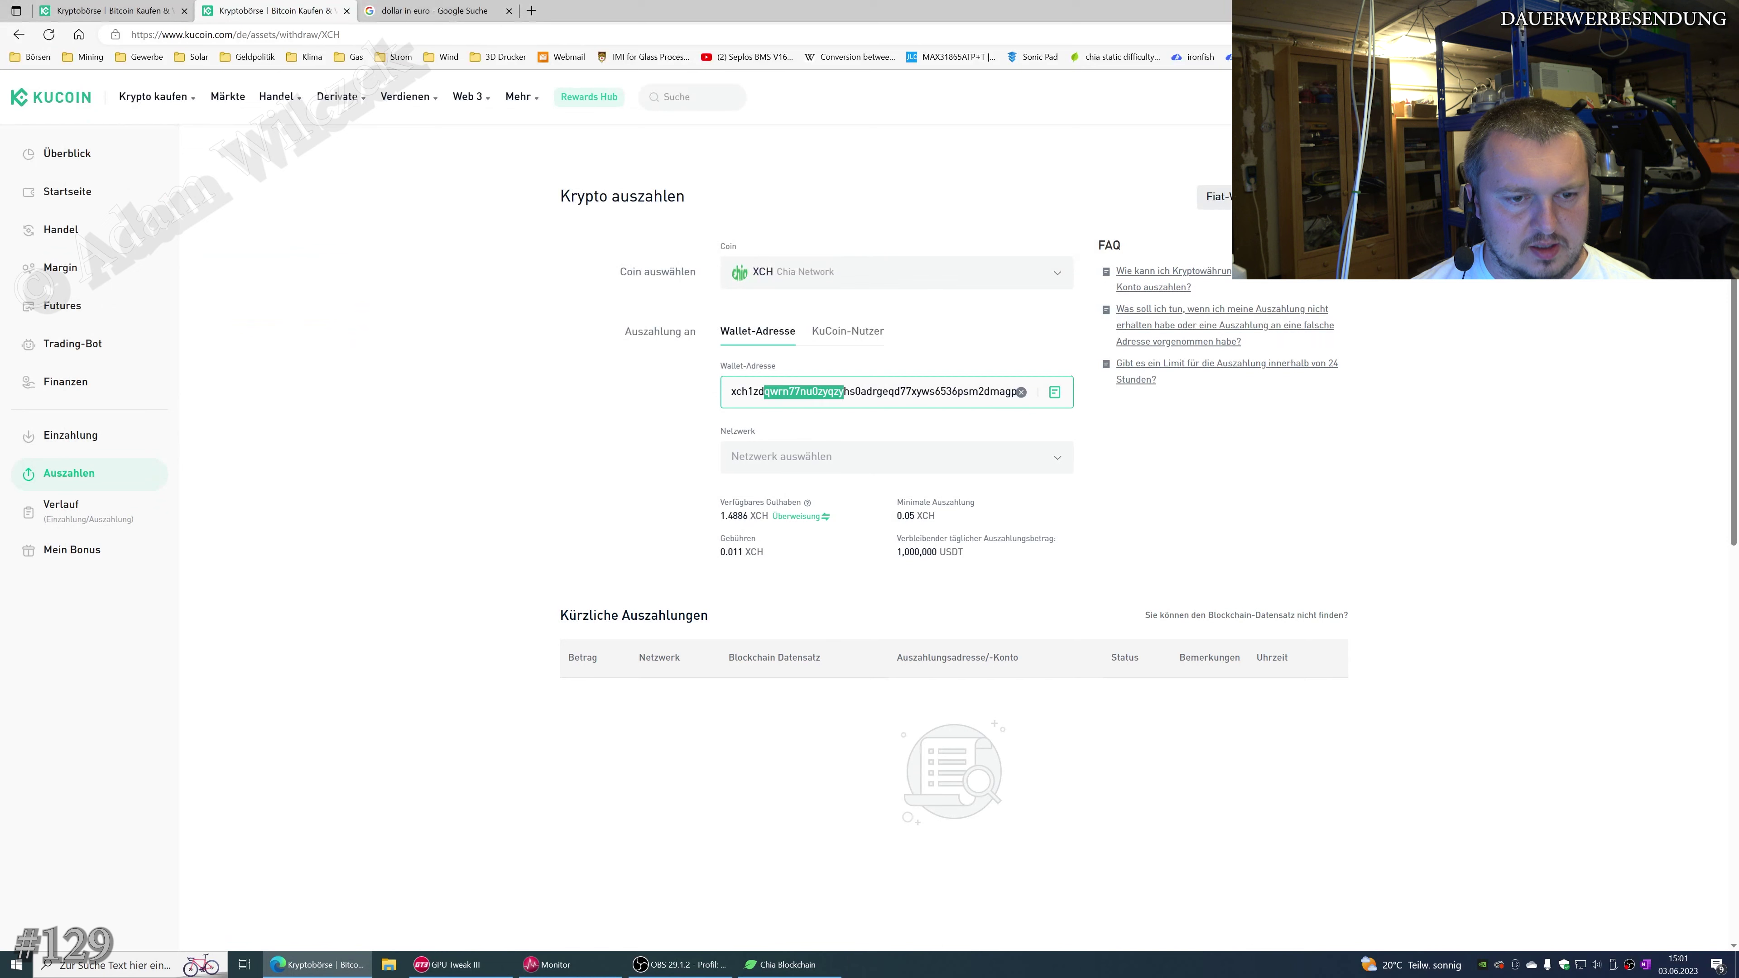
left_click(769, 391)
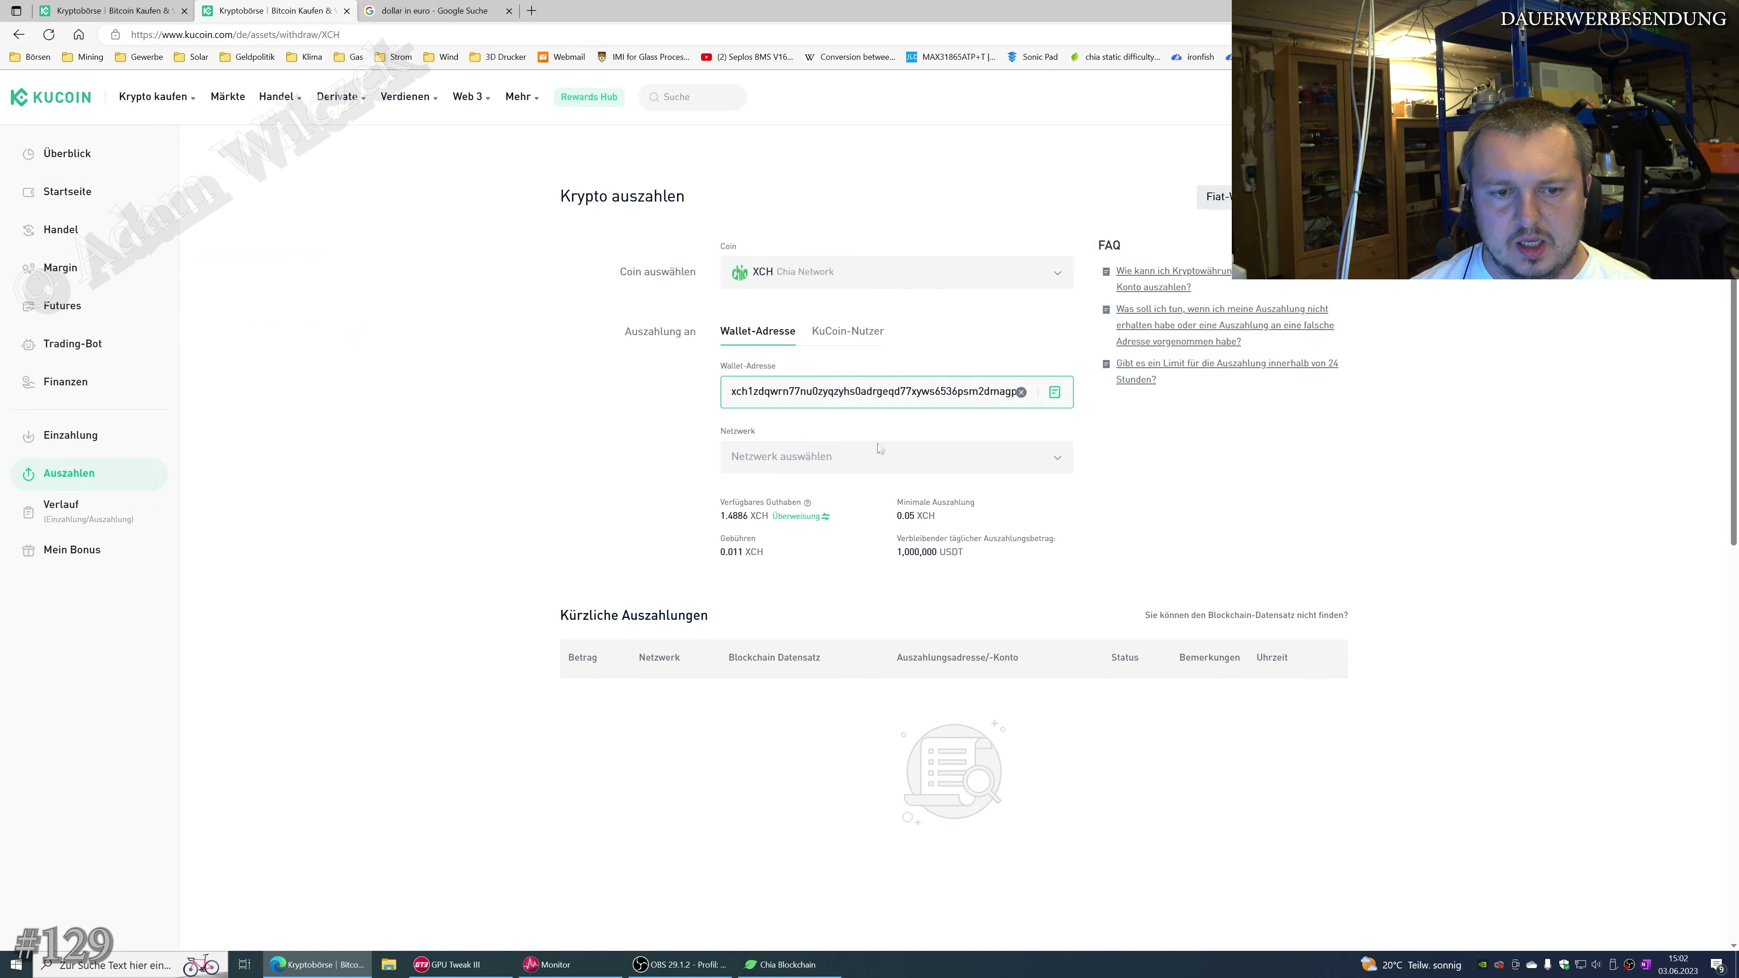
Select the XCH (Chia) network for the withdrawal
left_click(868, 459)
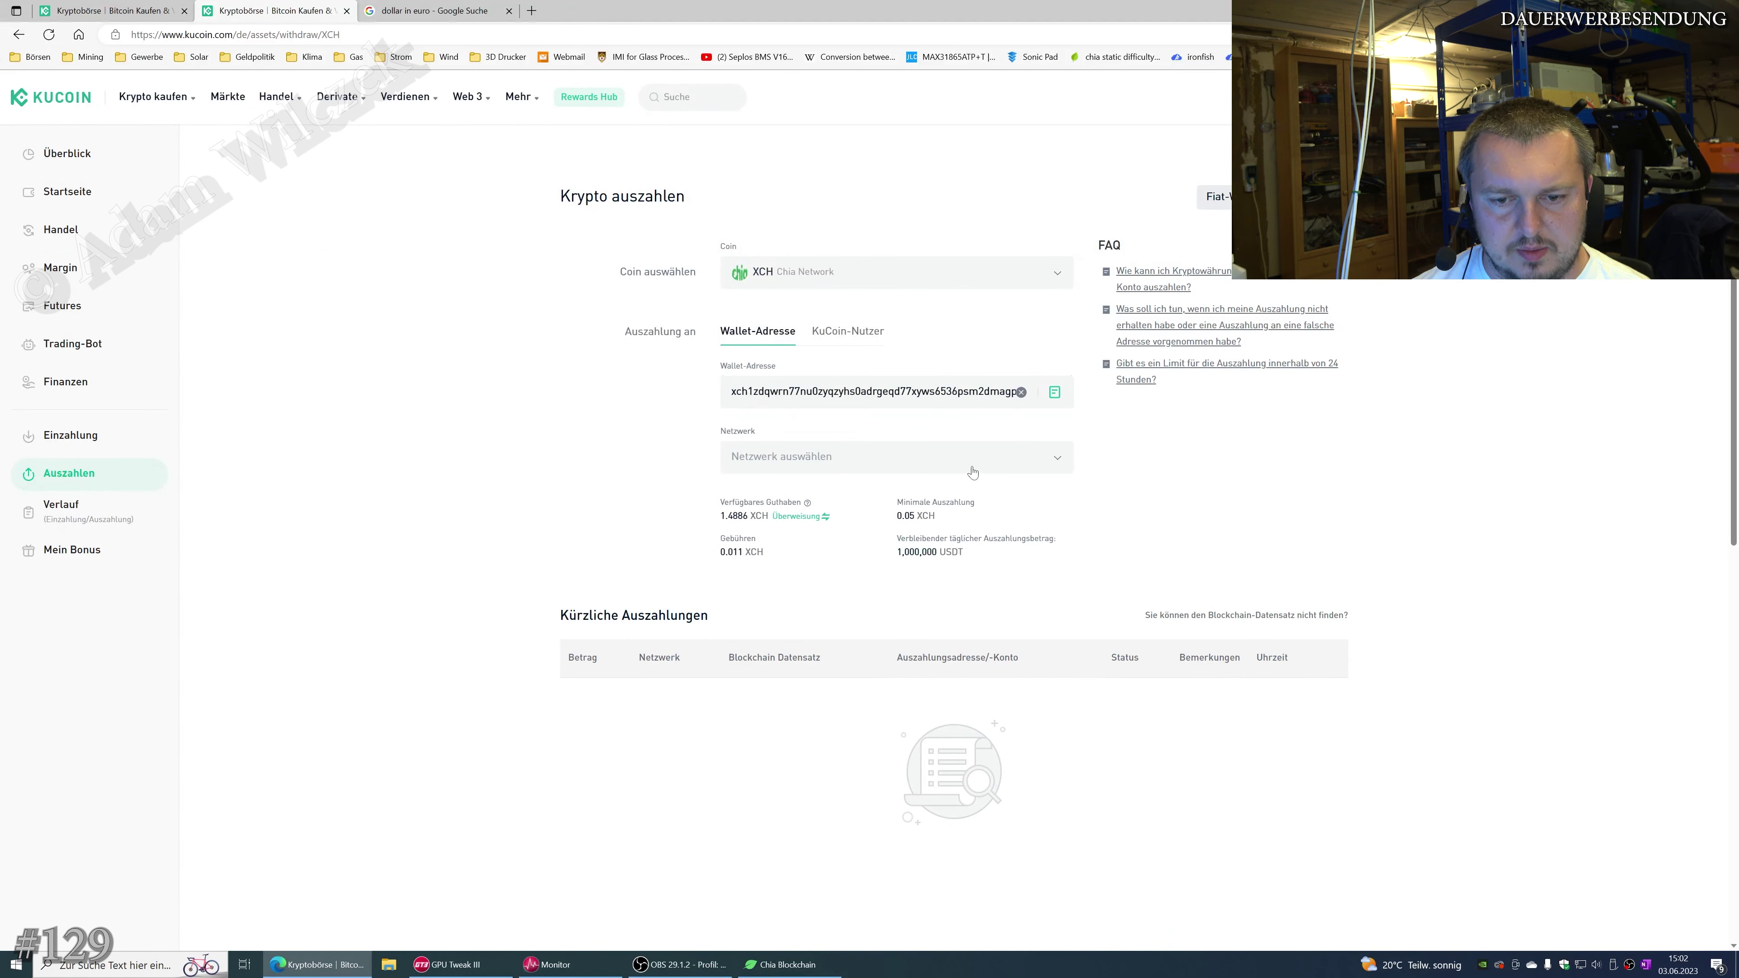
left_click(973, 472)
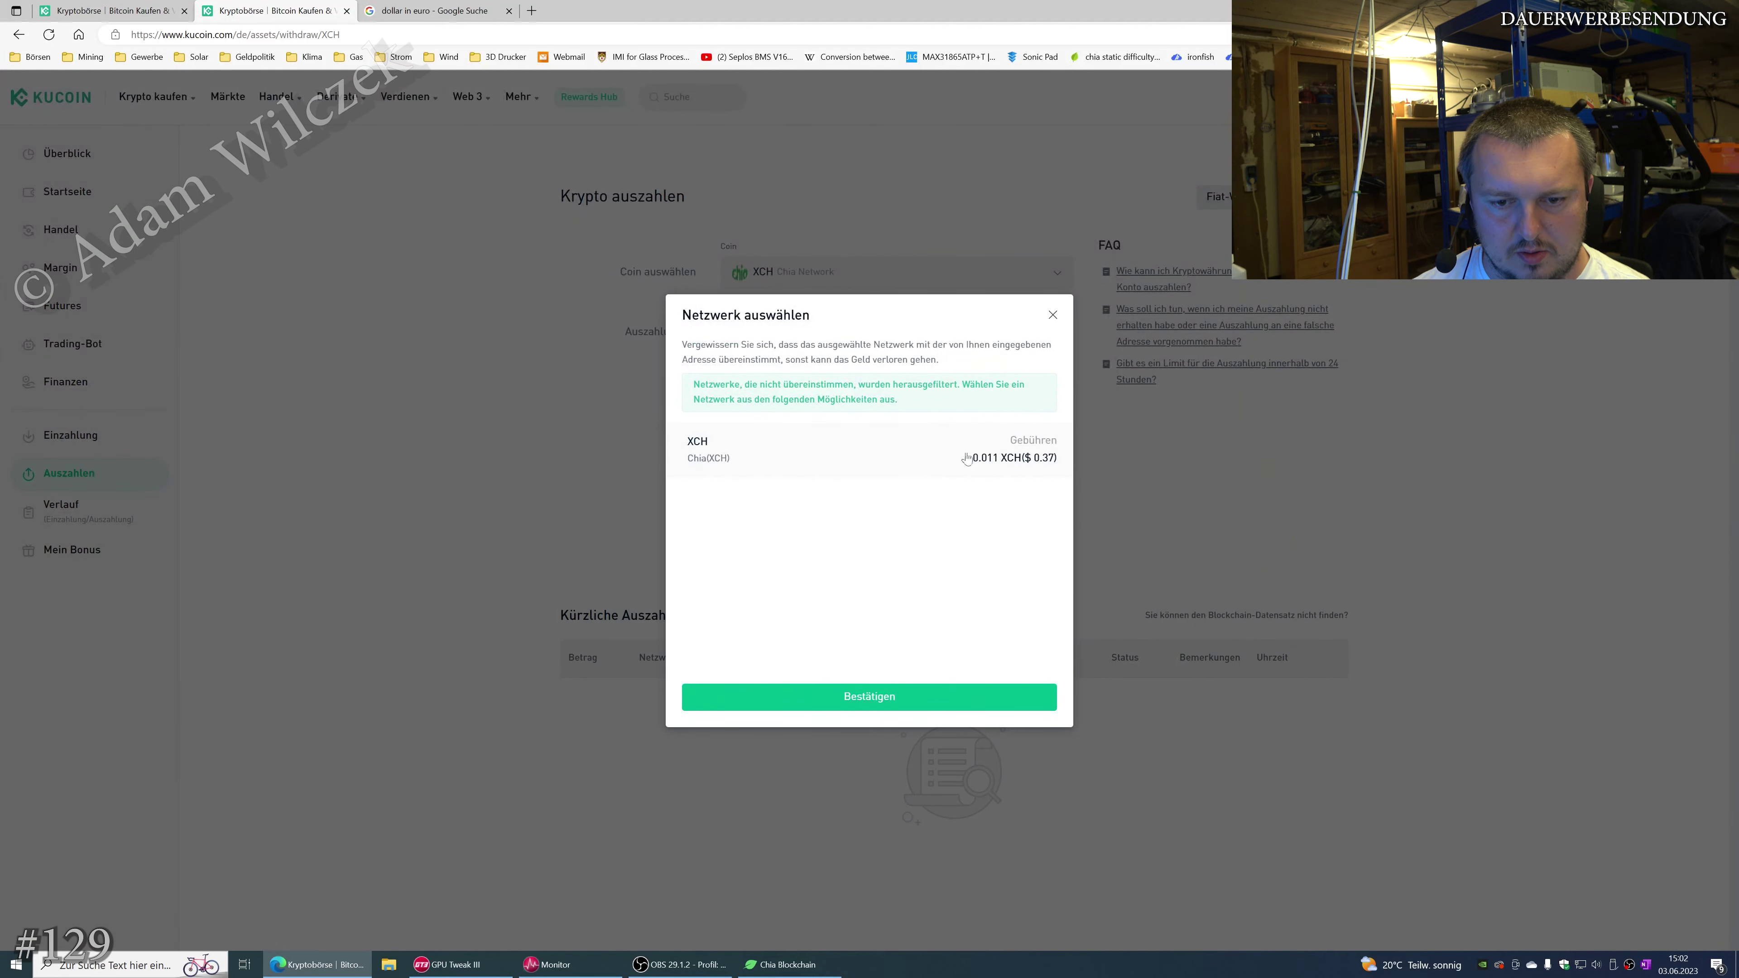
left_click(888, 705)
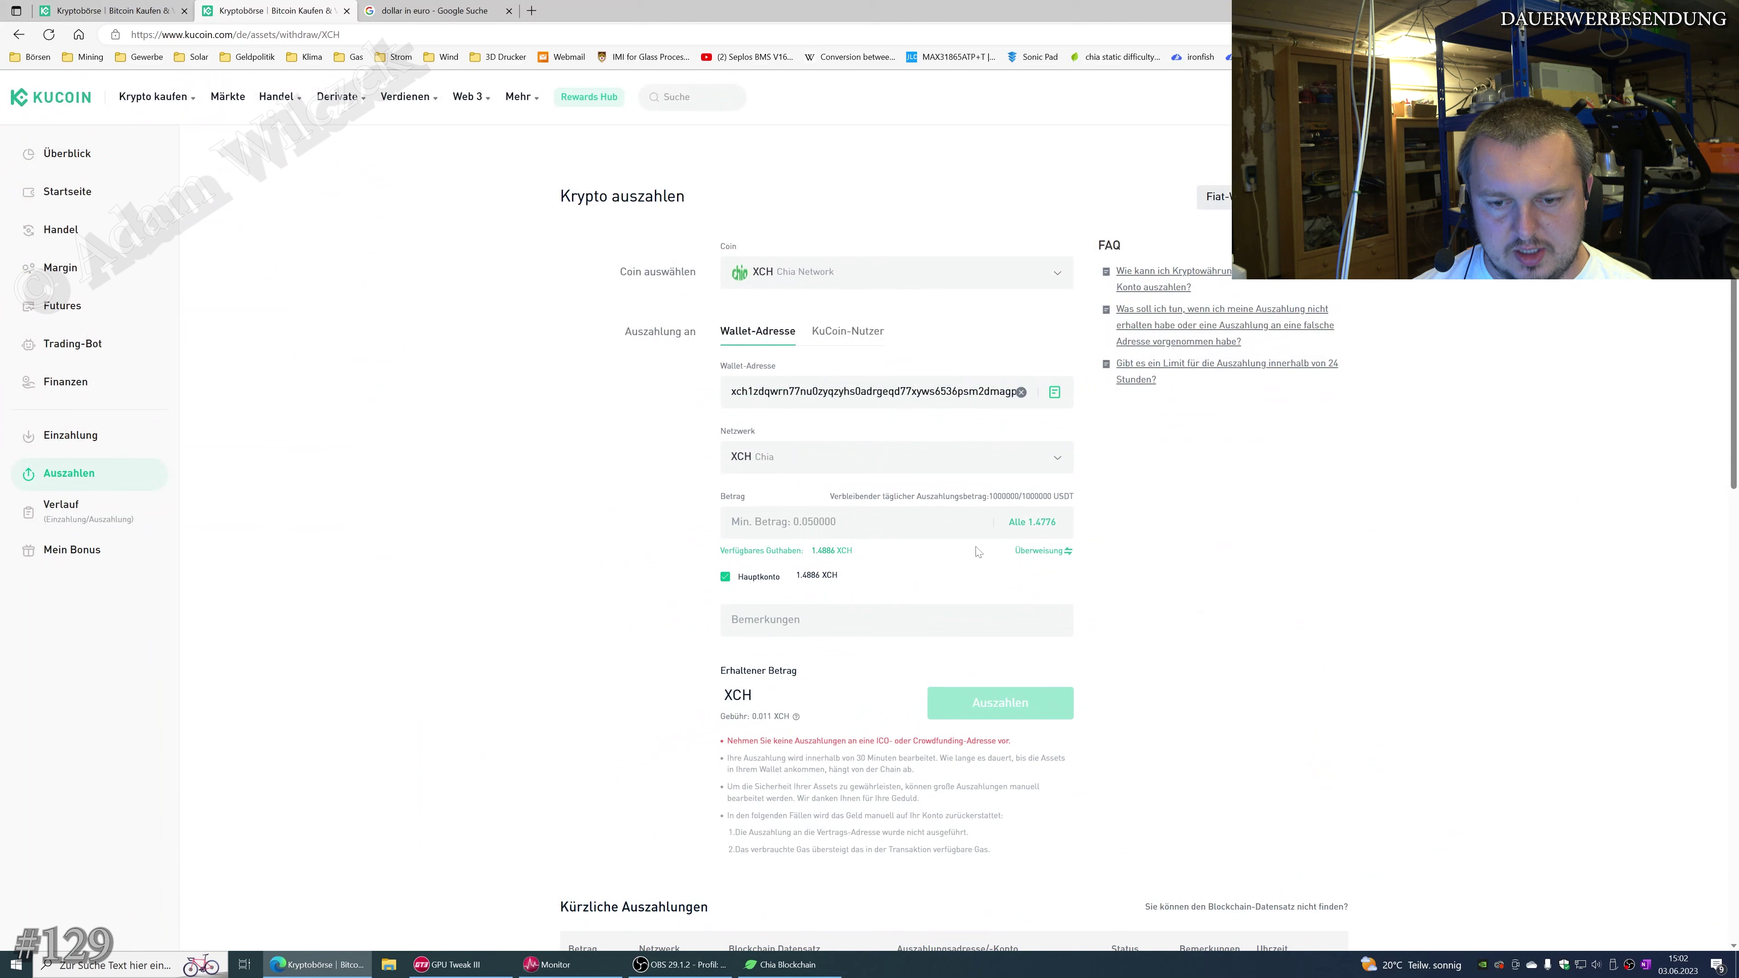
Submit and confirm a withdrawal of the maximum 1.4776 XCH with the remark "Testüberweisung"
left_click(1043, 524)
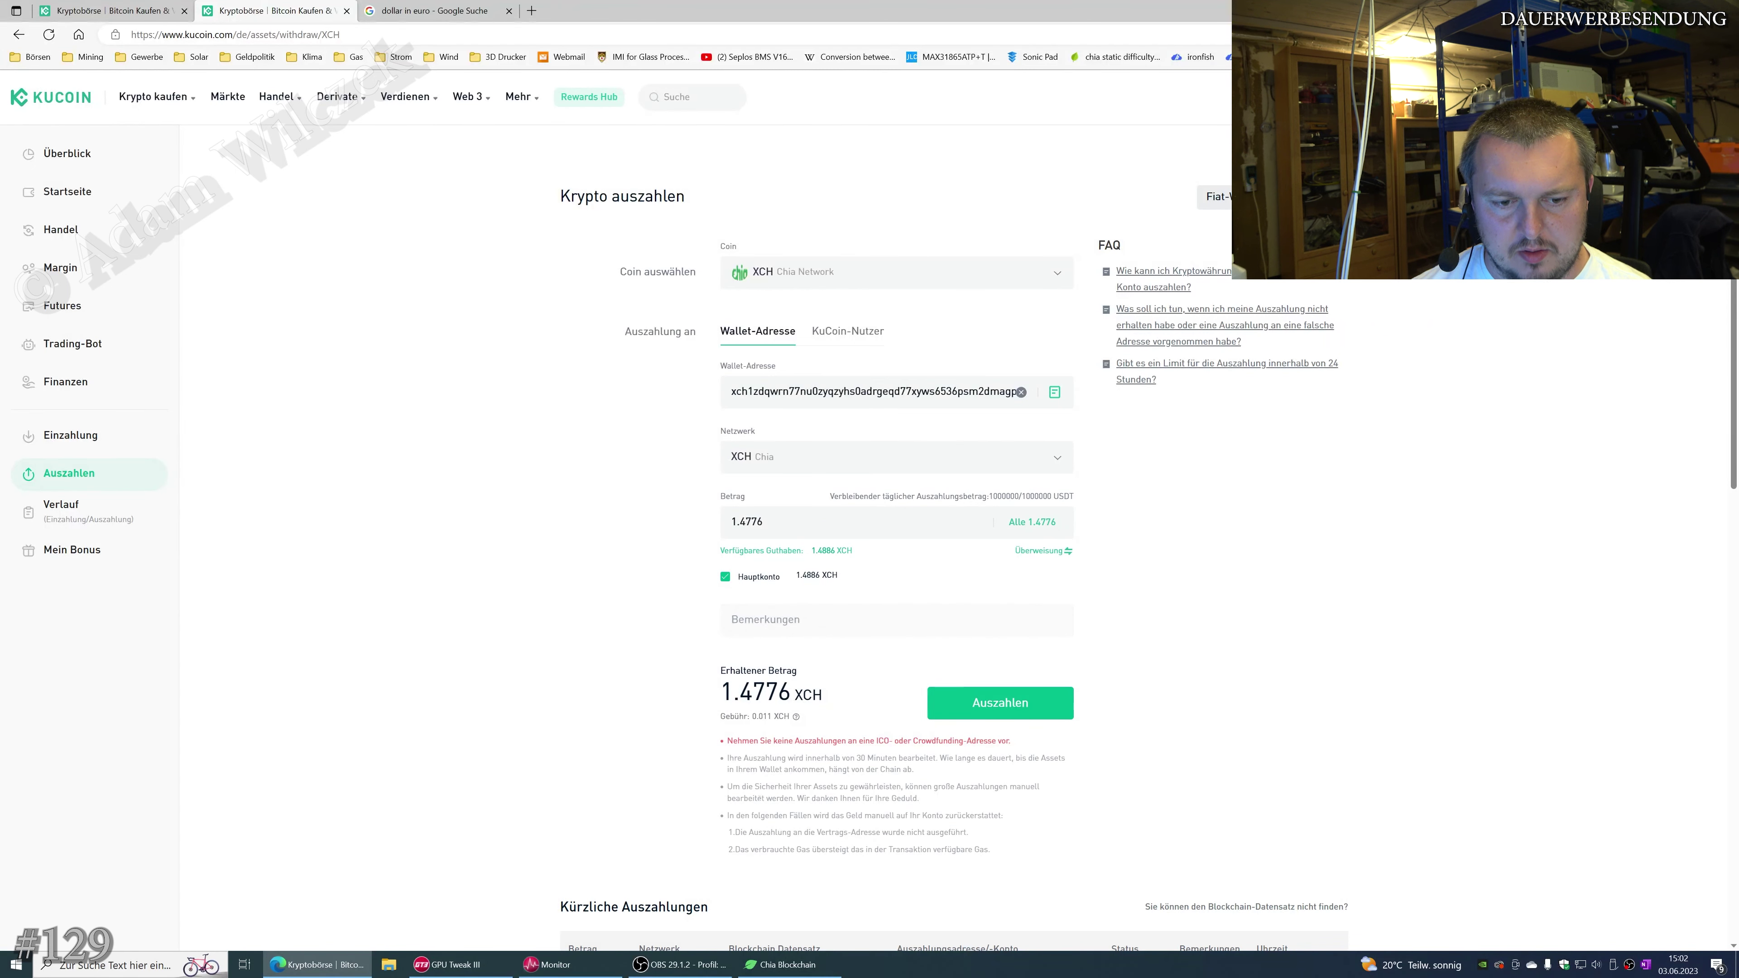
type("T")
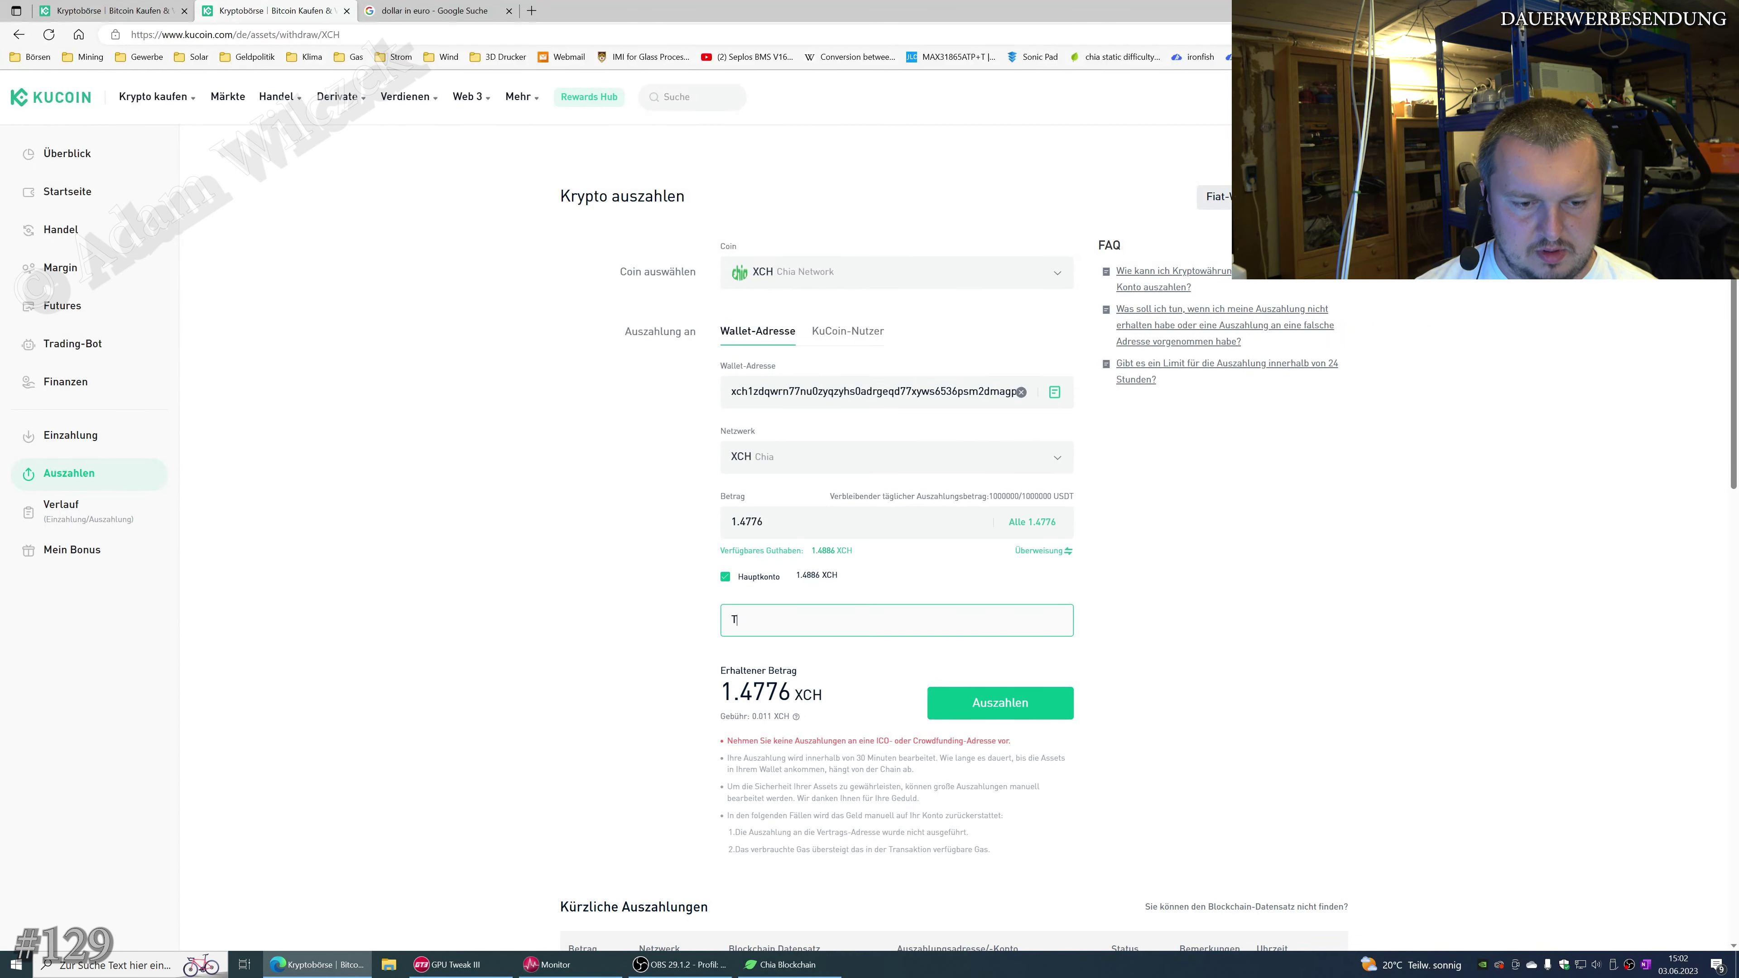
type("estüberweisung")
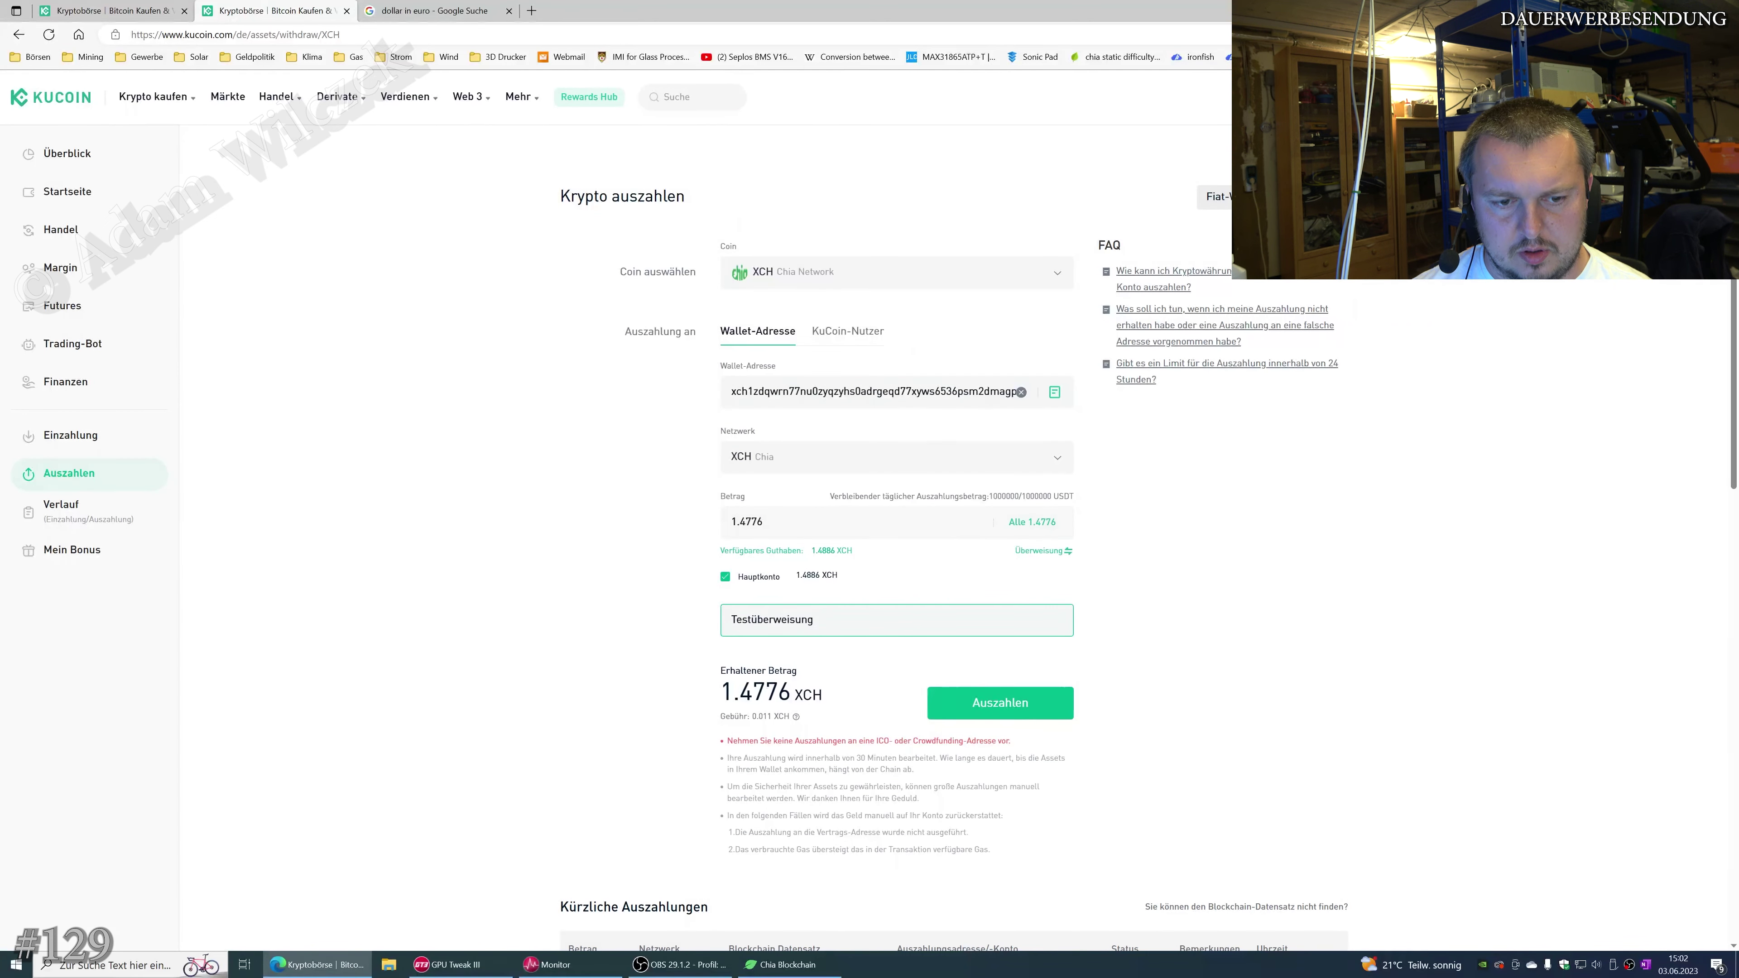
left_click(1030, 711)
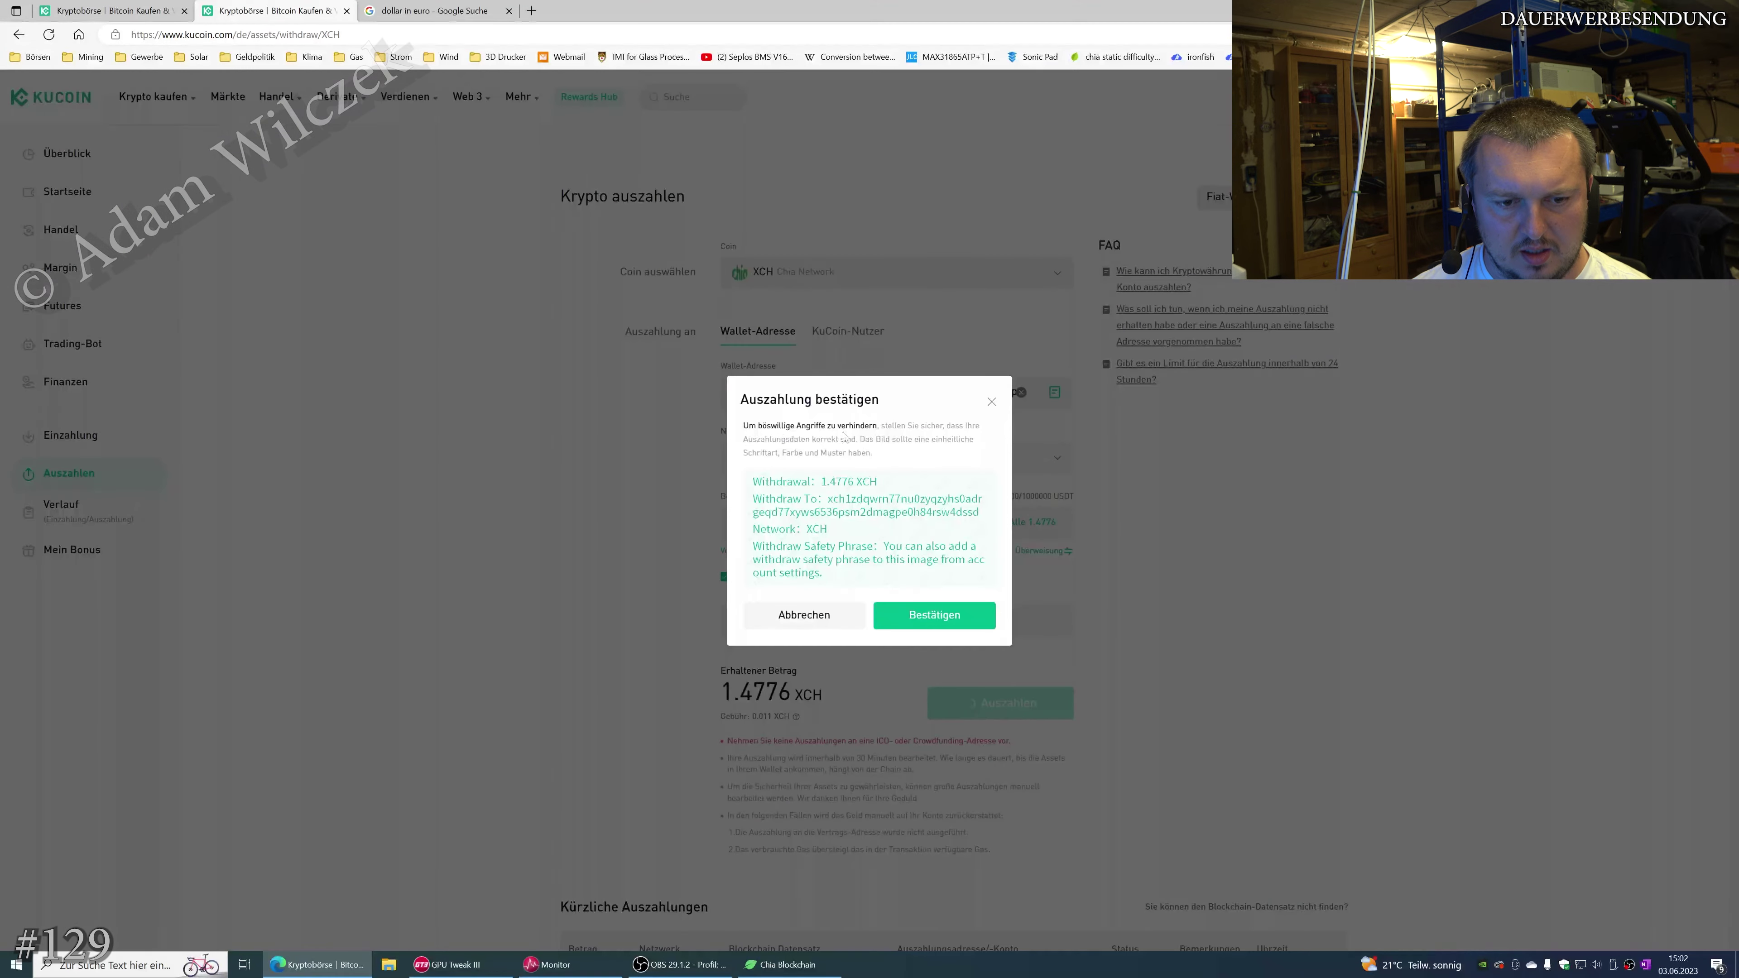
left_click(924, 610)
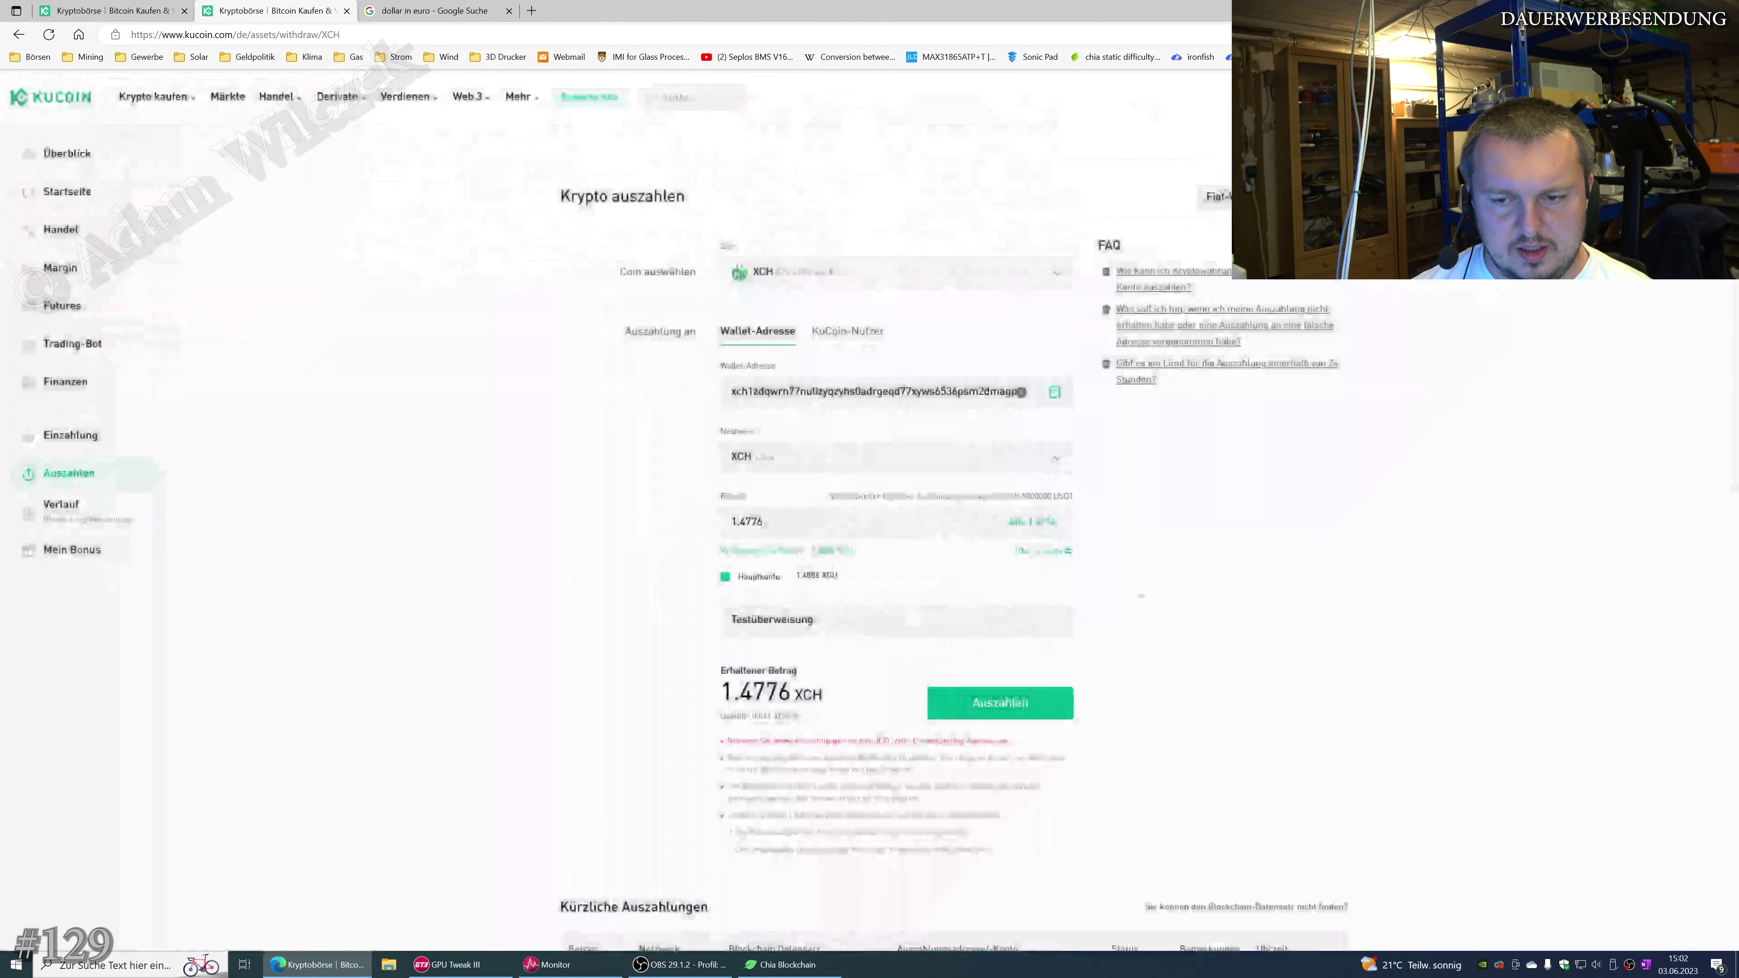
Complete the withdrawal's security verification with the trading password, a requested e-mail code and the Google two-factor code, and acknowledge the initiated withdrawal
left_click(774, 460)
type("*****")
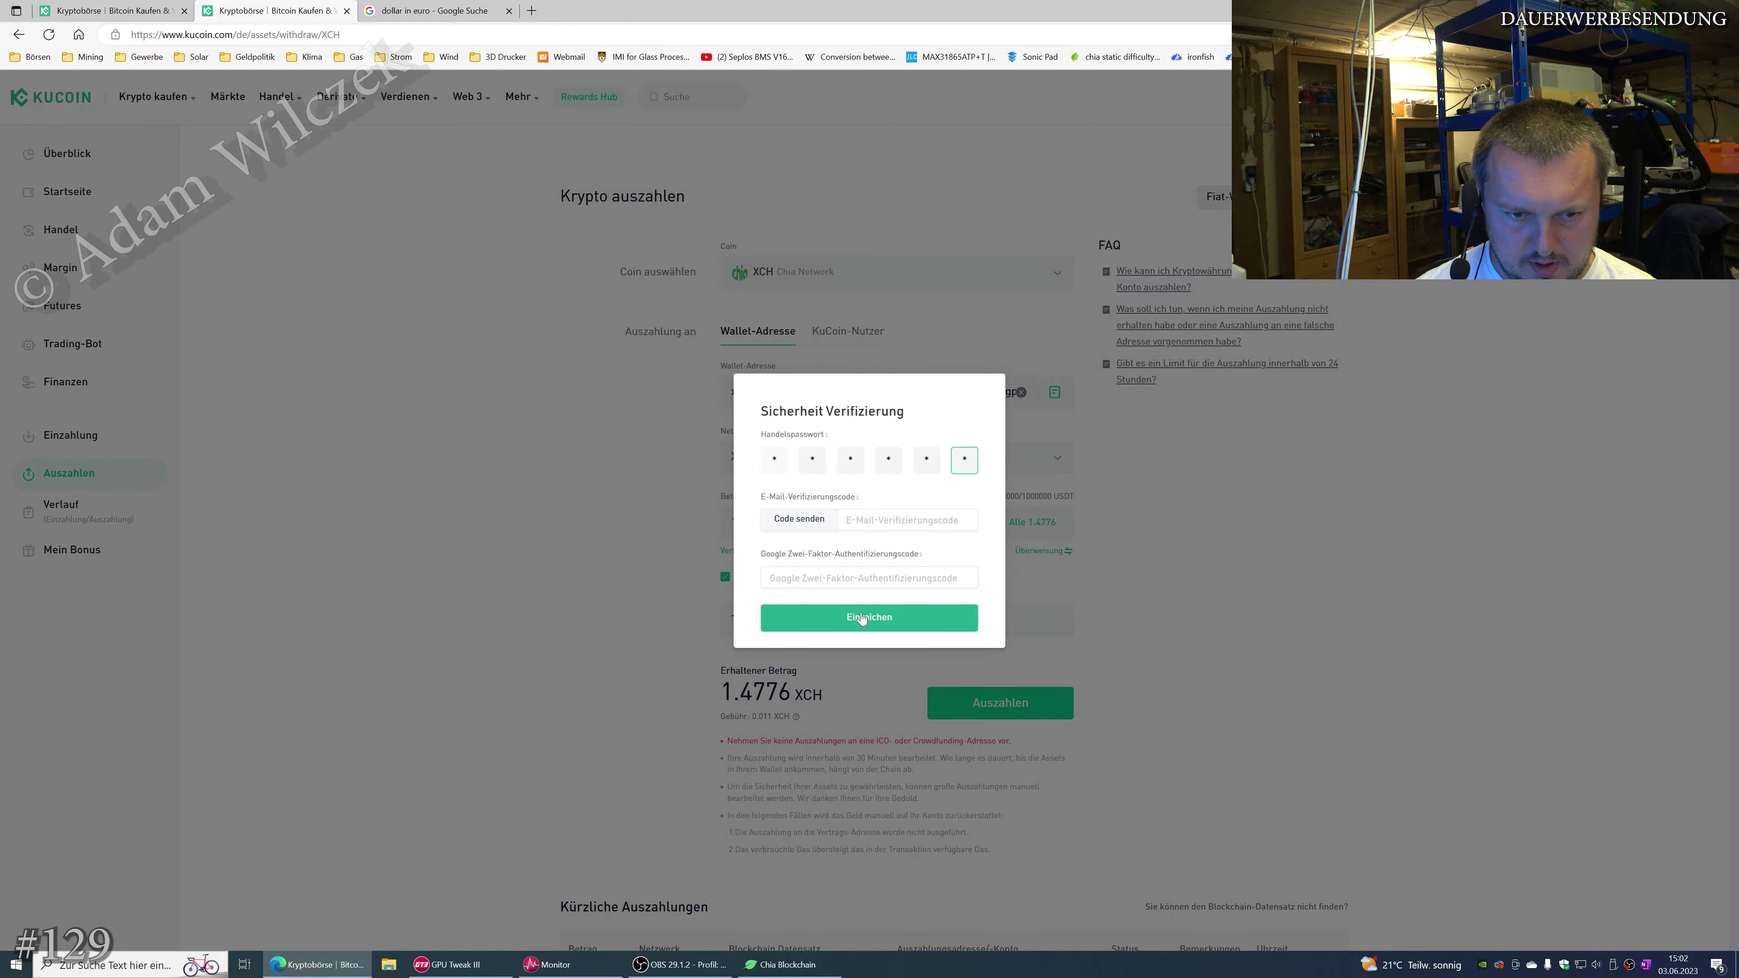
left_click(820, 522)
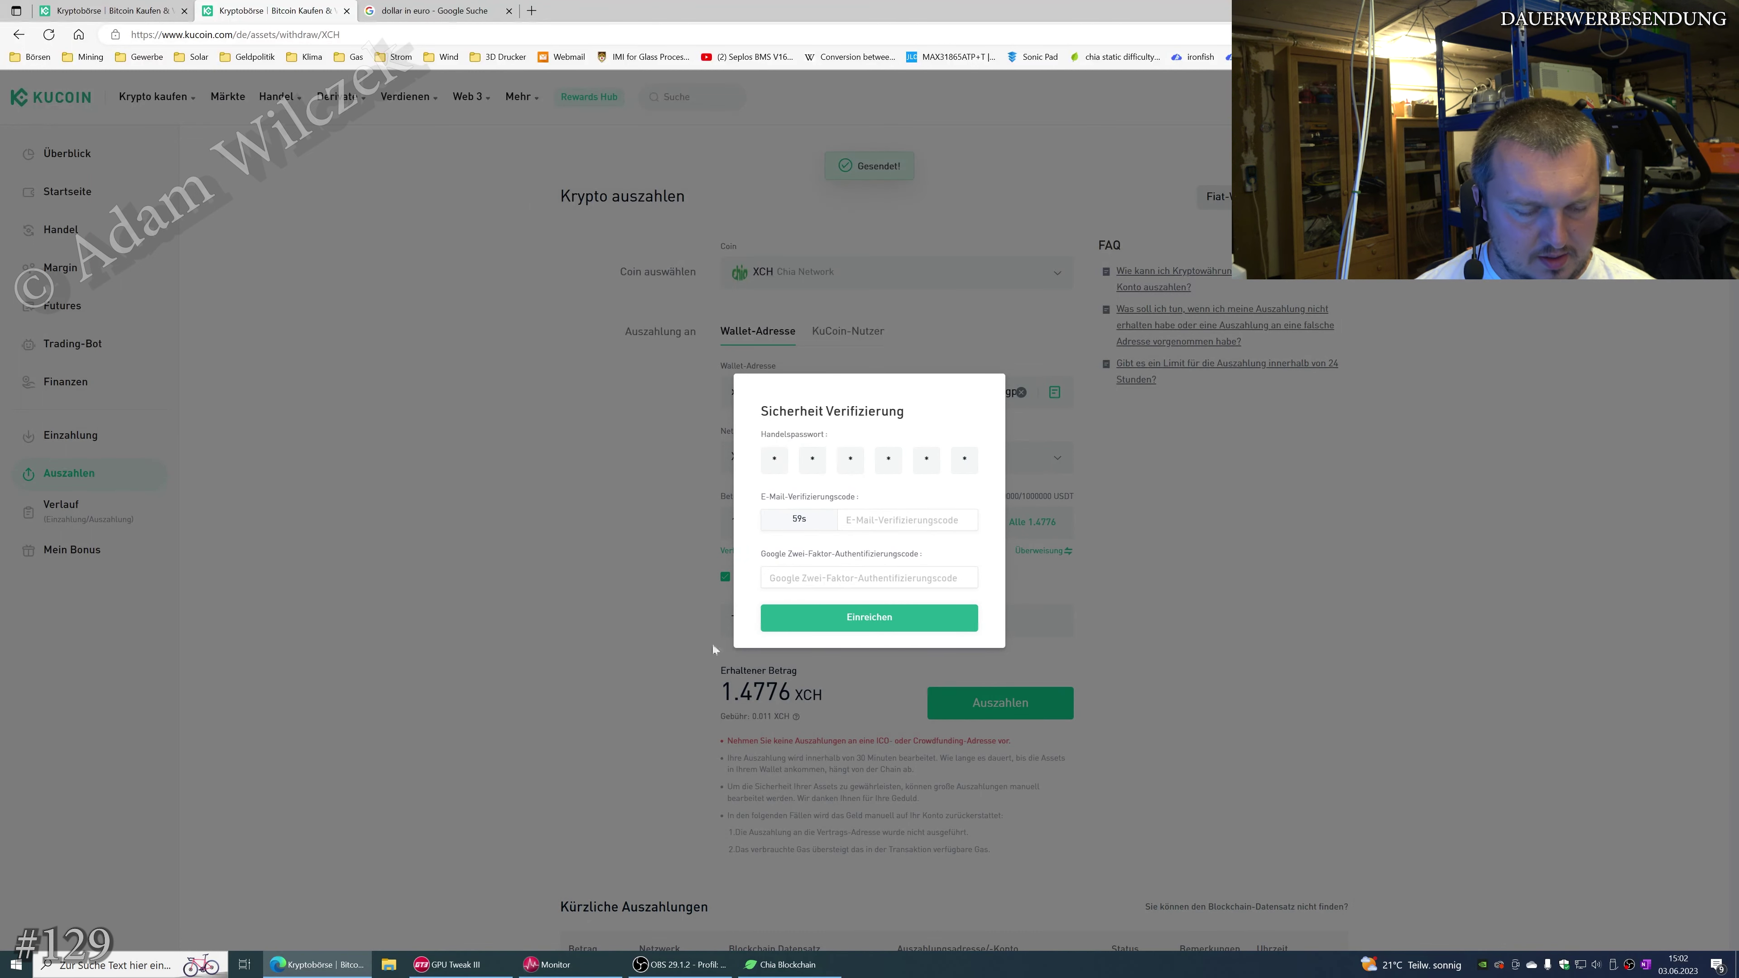
left_click(882, 619)
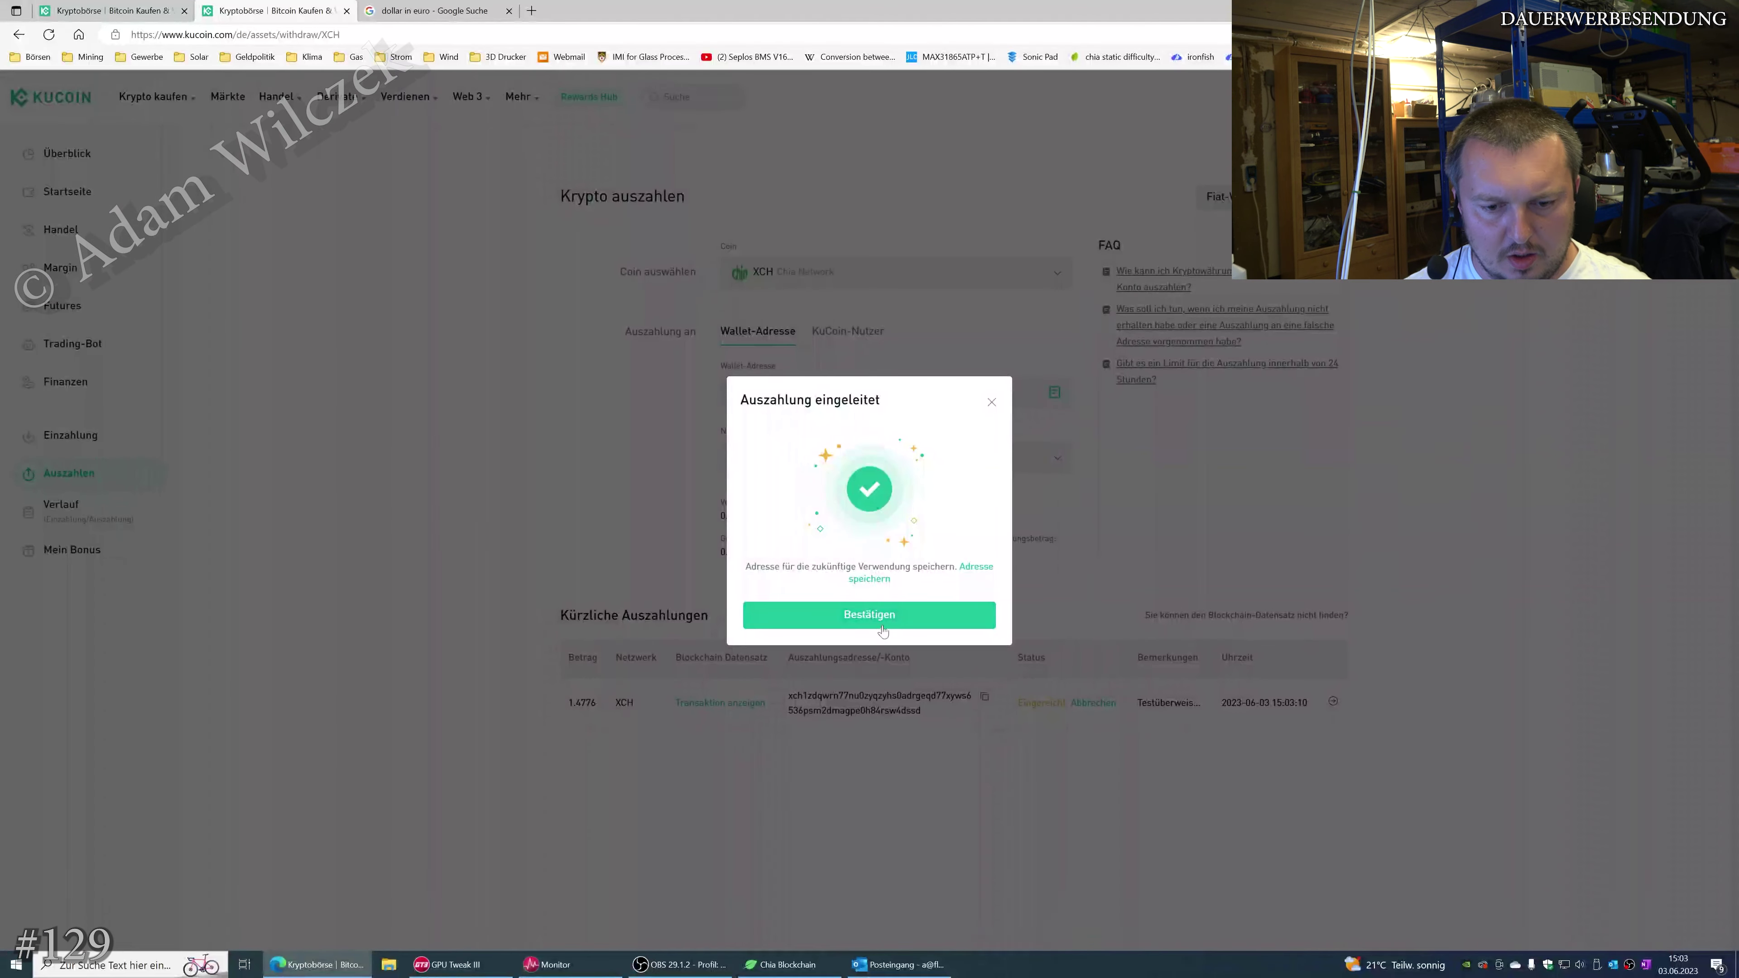
left_click(886, 621)
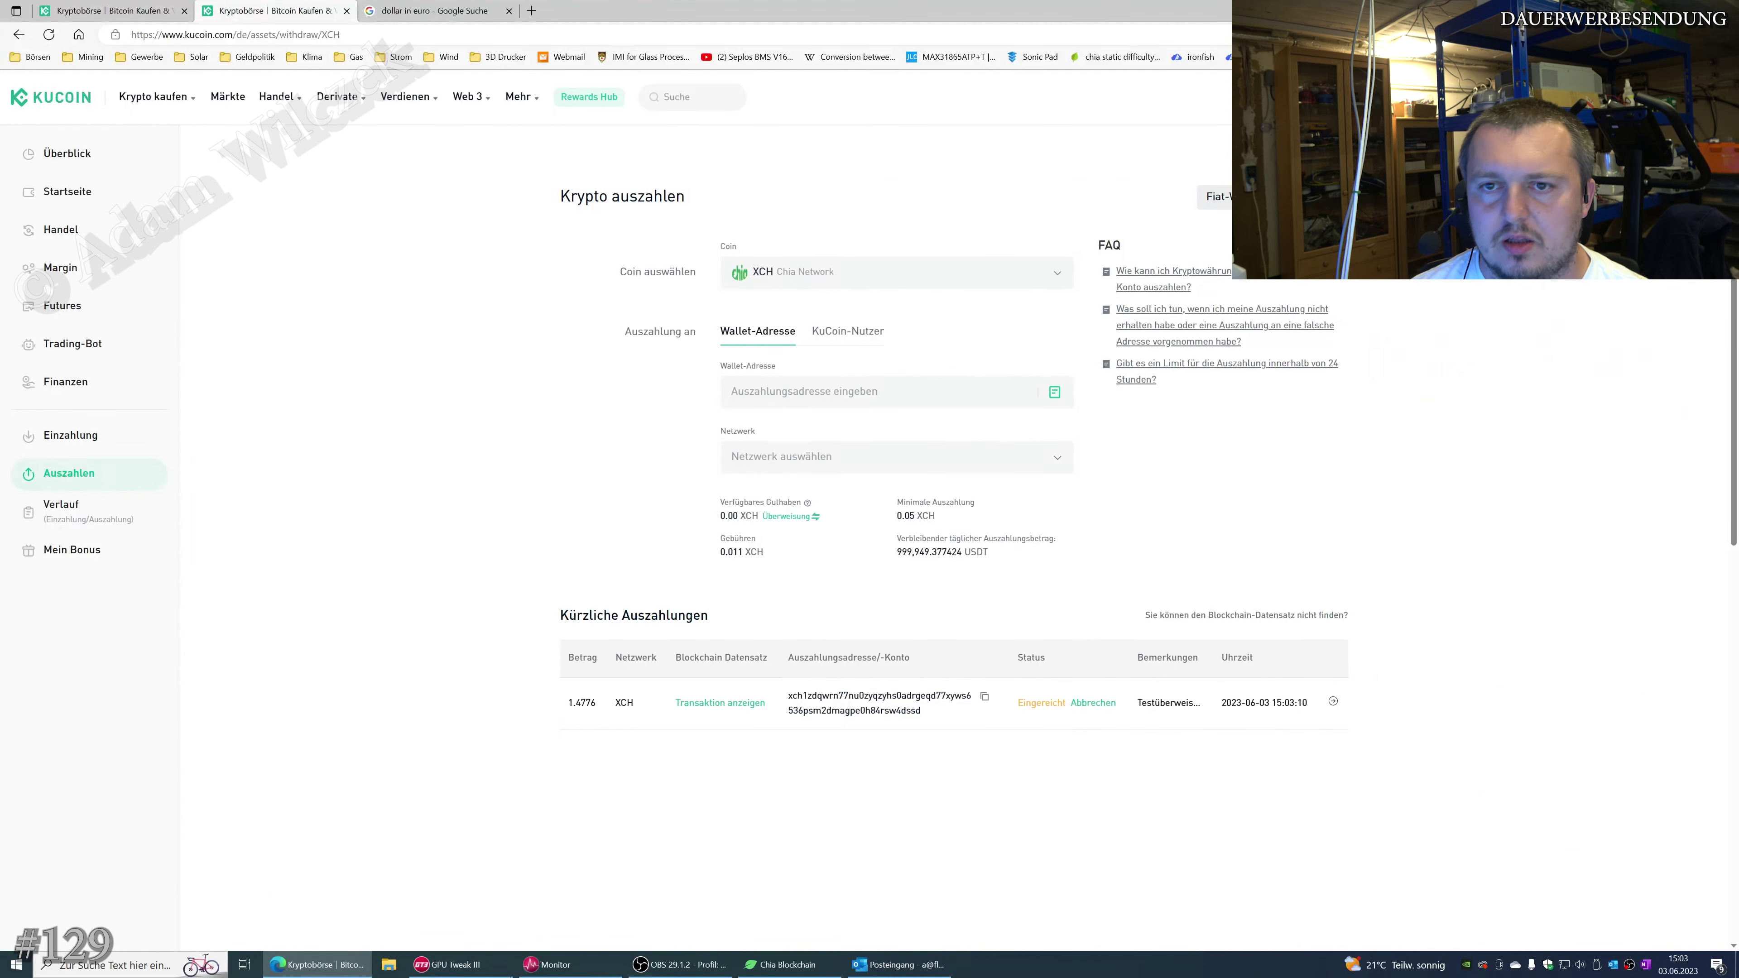
Switch to Chia Blockchain and check the ColdWallet's Chia summary for the incoming 1.4776 XCH transaction
left_click(787, 964)
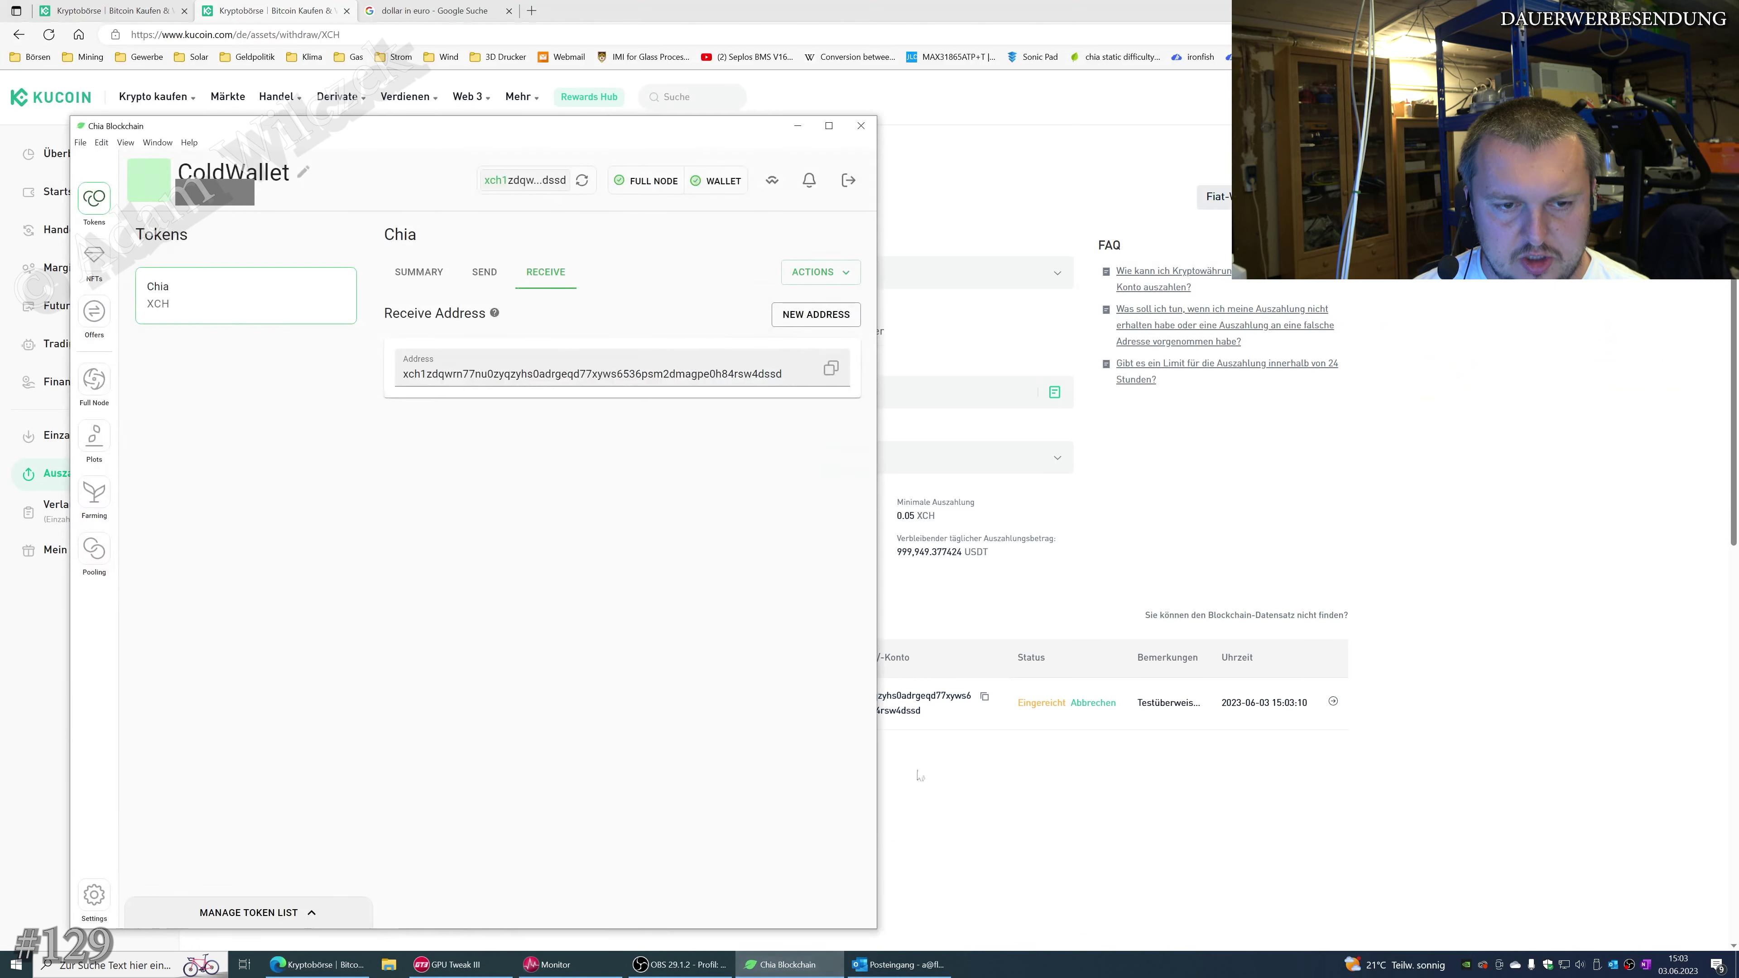
left_click(418, 273)
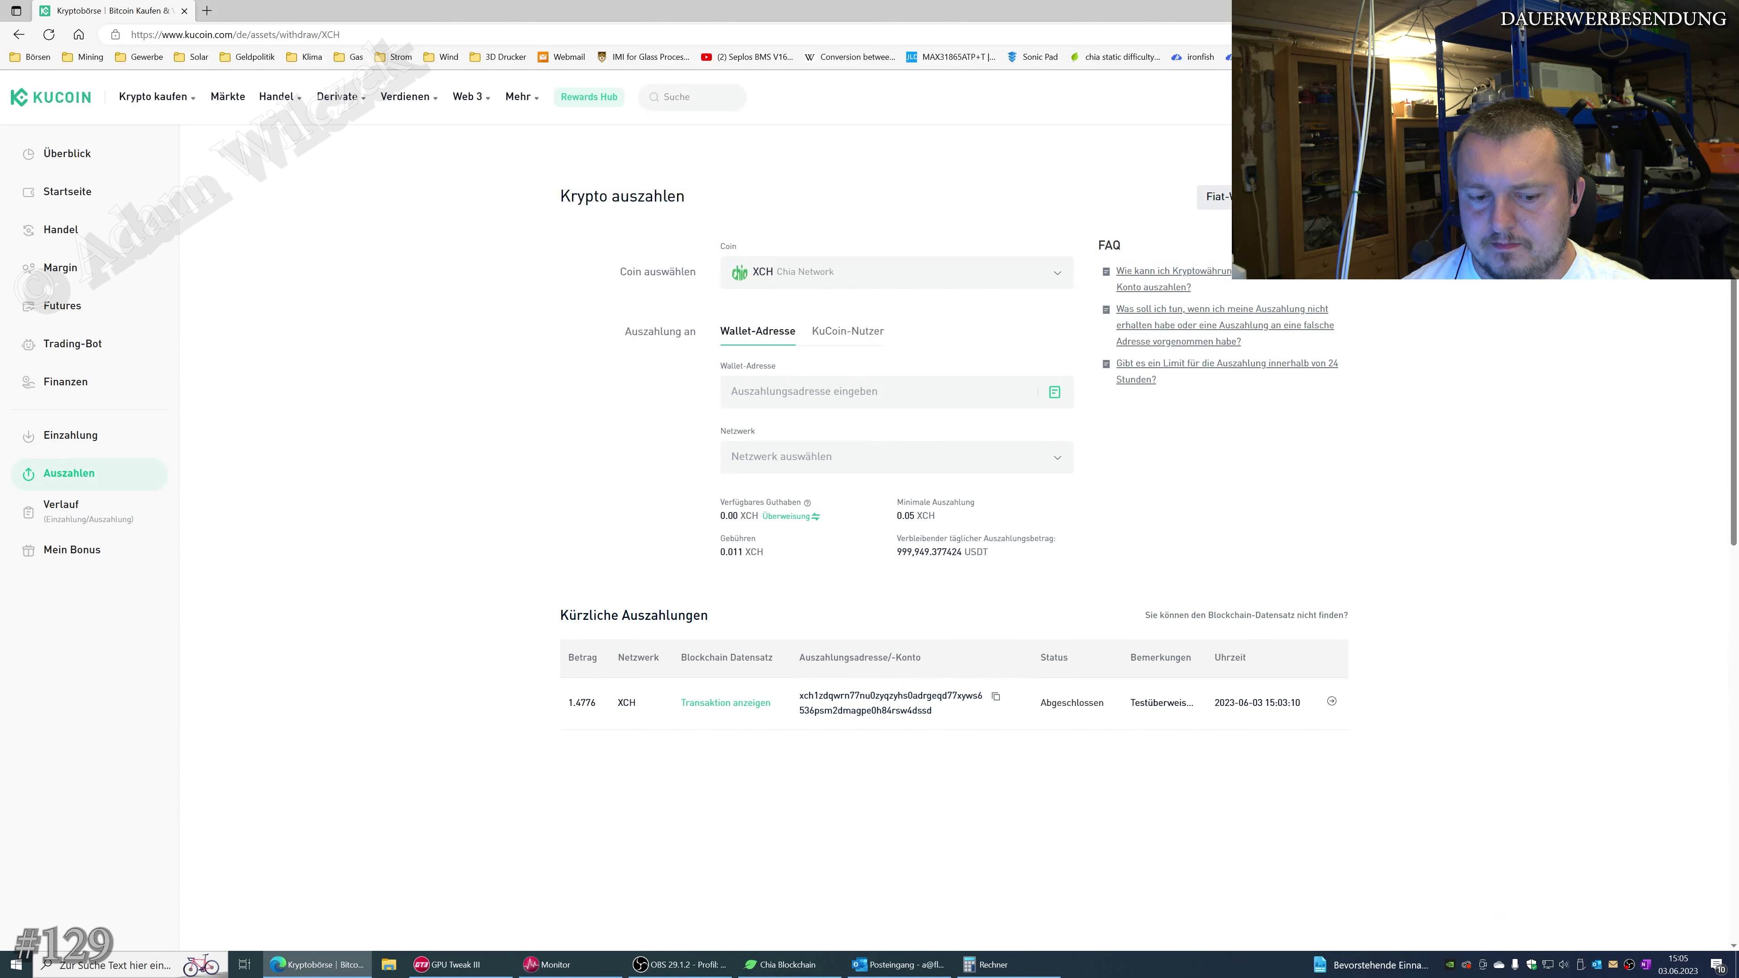
left_click(811, 954)
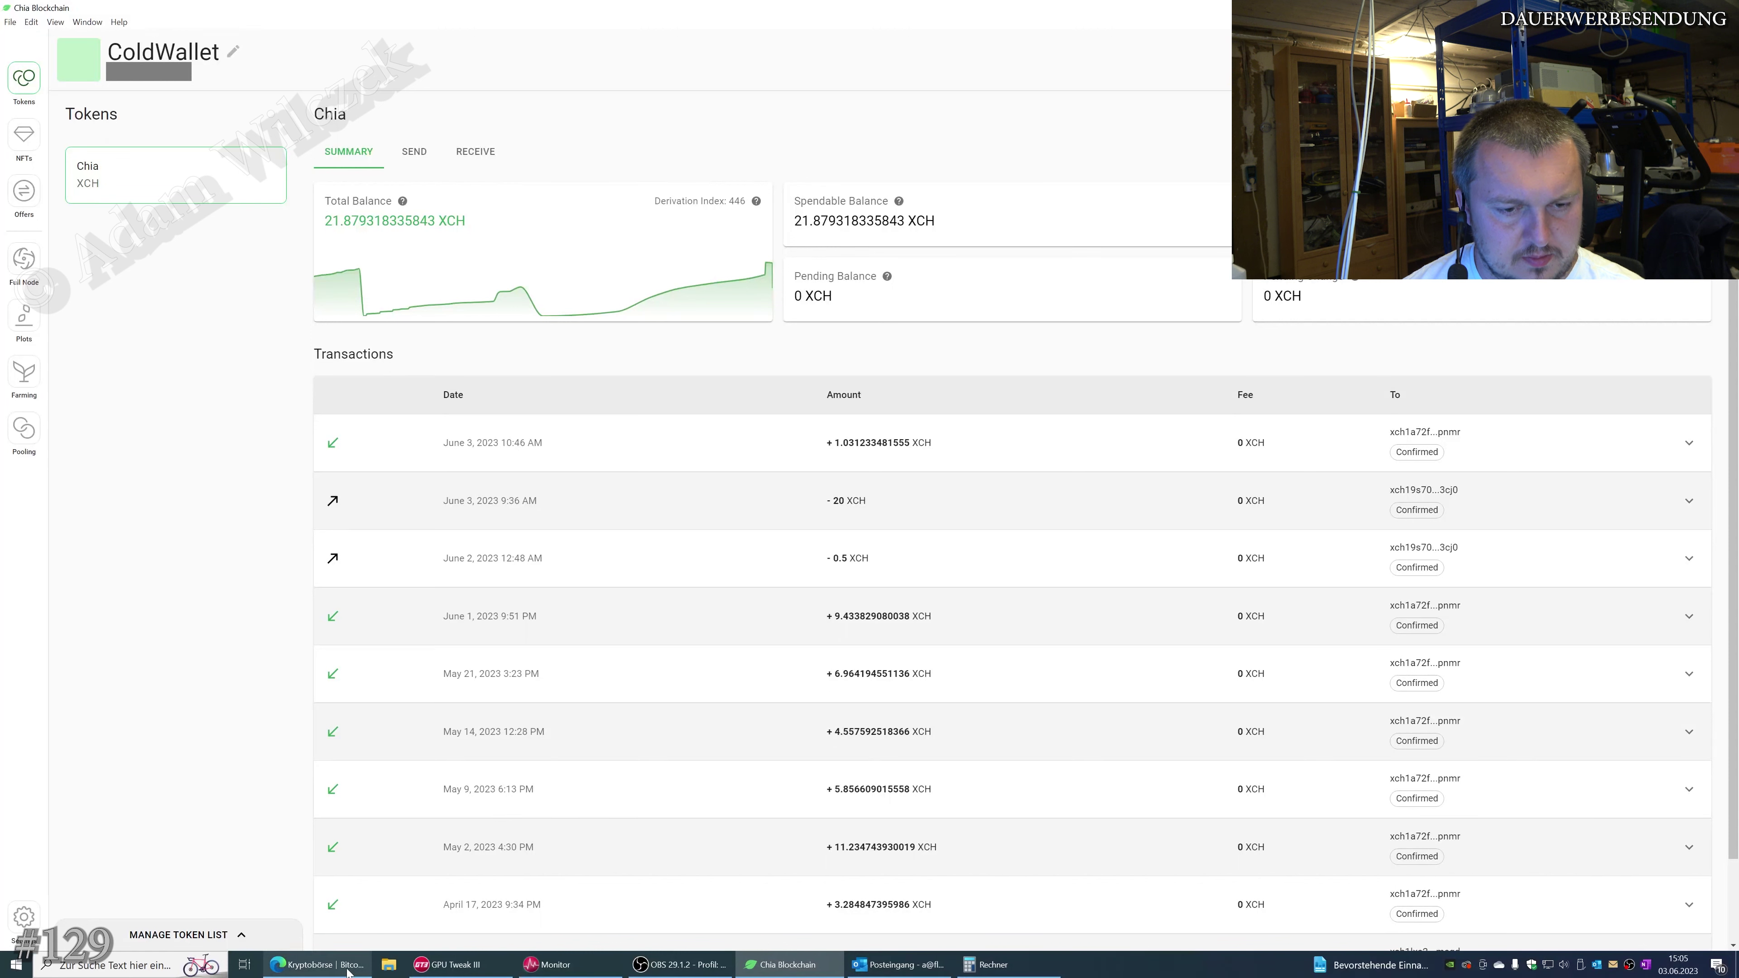
mouse_move(347, 971)
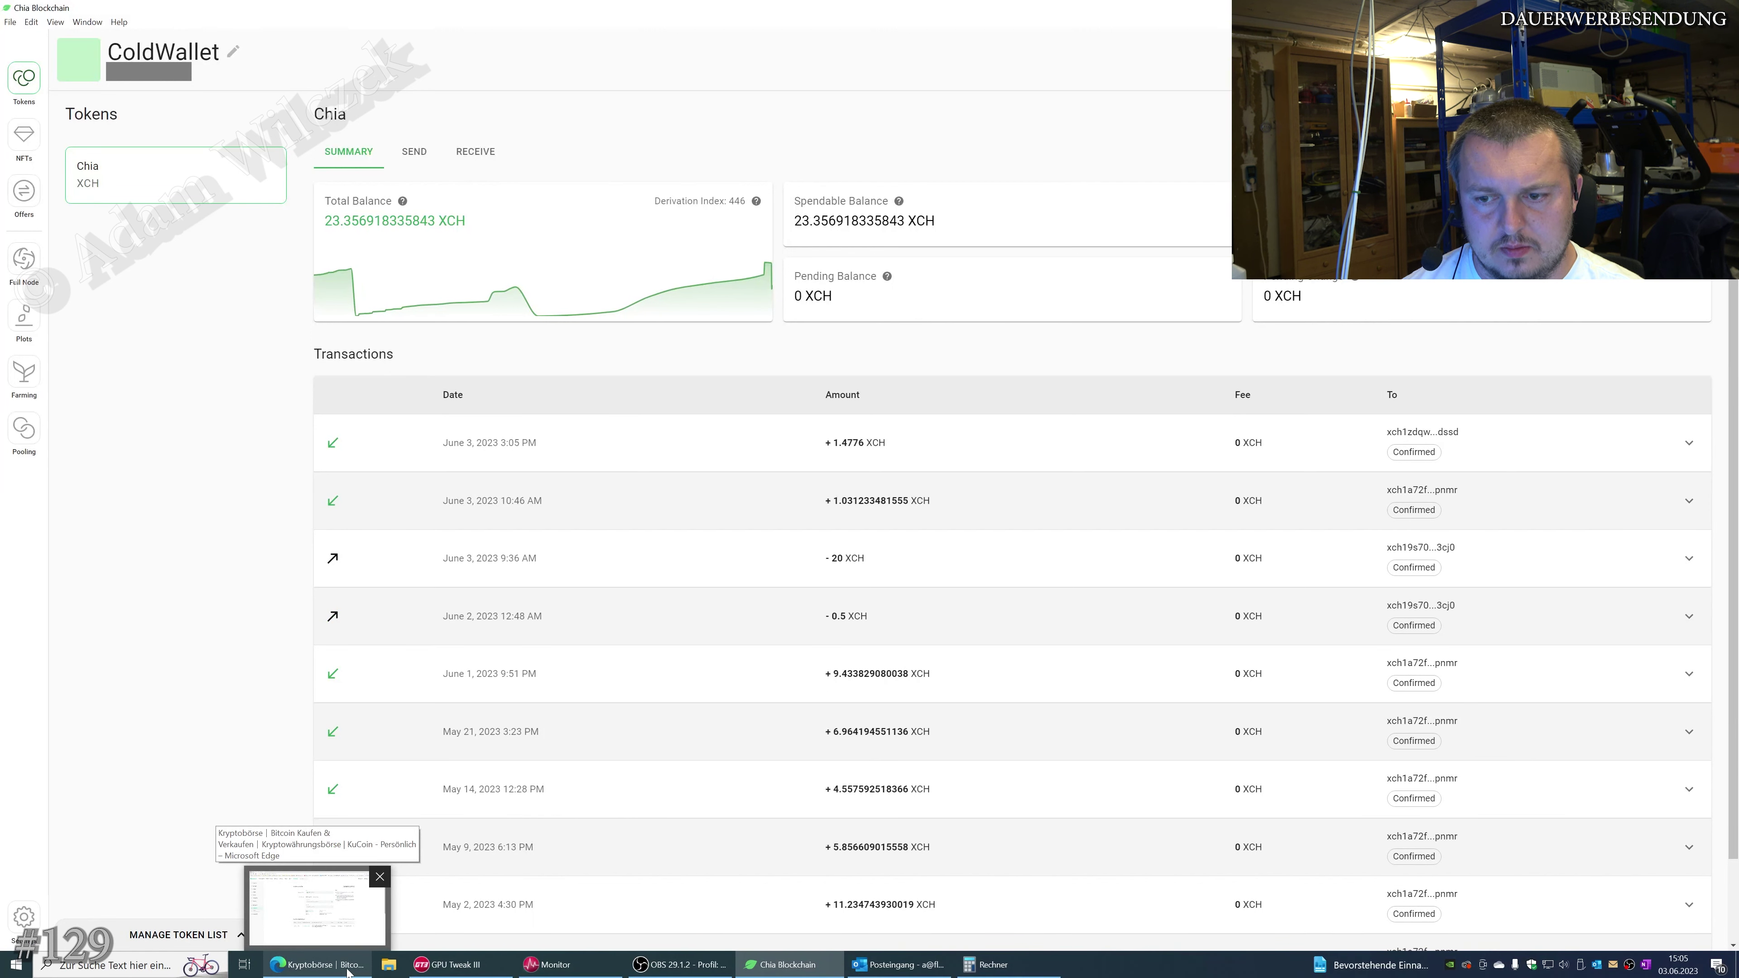